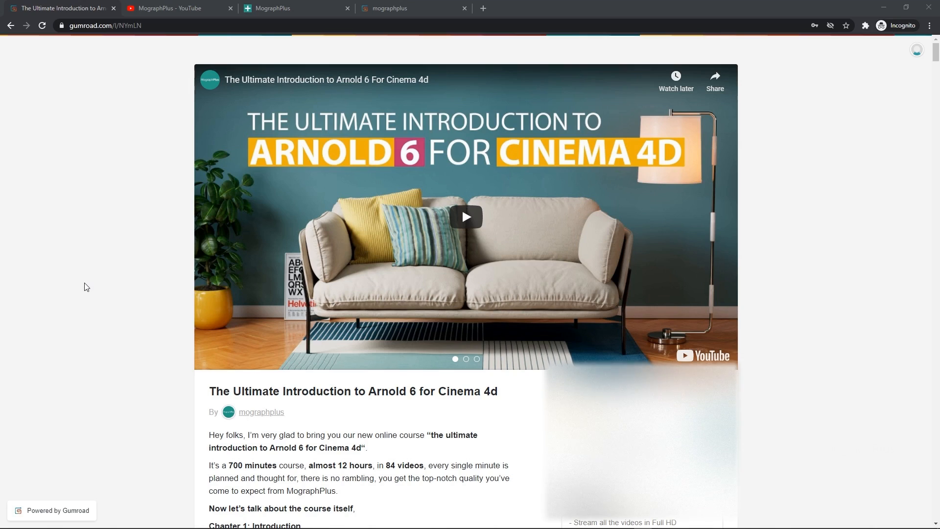
Browse the Arnold 6 course page and the channel's uploaded videos
scroll(86, 287, down, 4)
scroll(84, 286, down, 15)
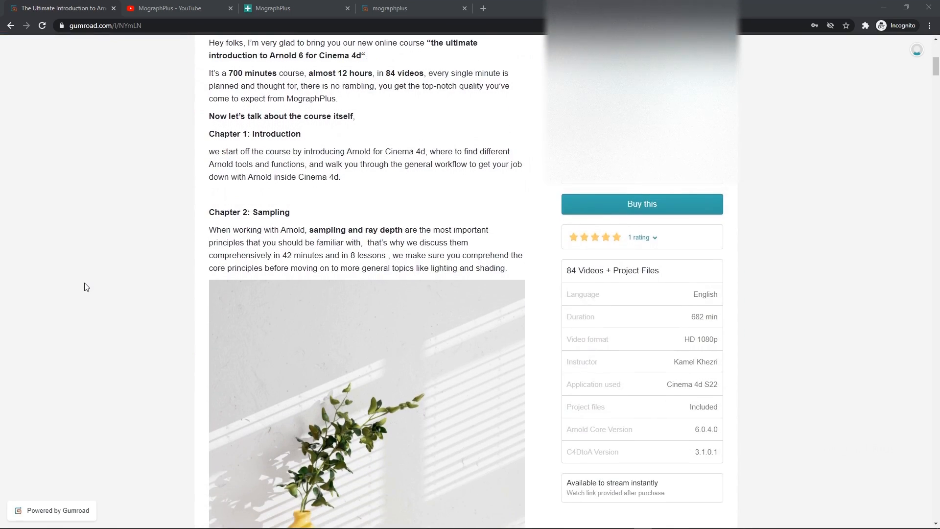
scroll(84, 288, down, 20)
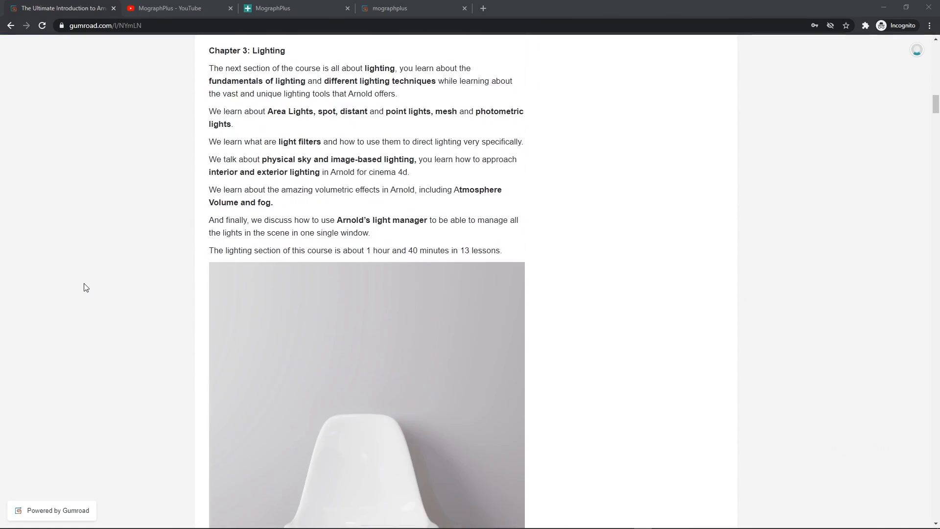
scroll(87, 289, down, 20)
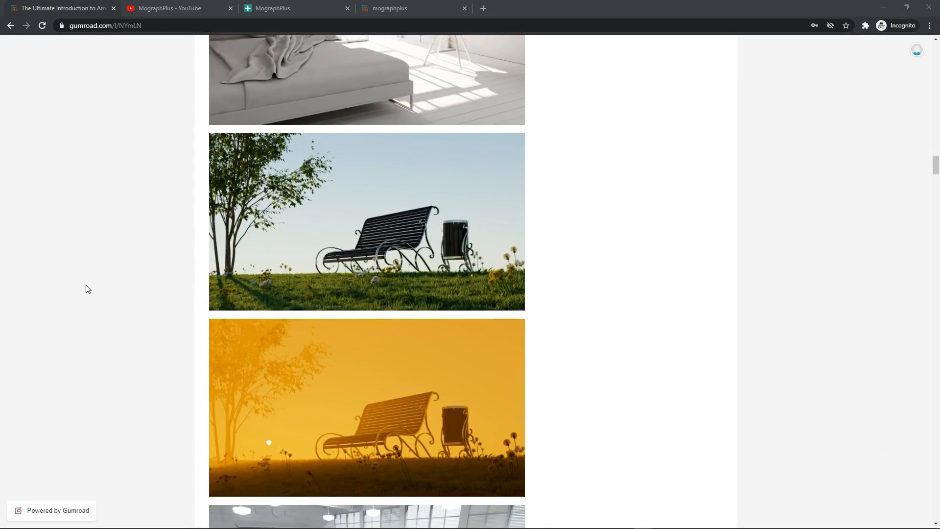
scroll(87, 289, down, 20)
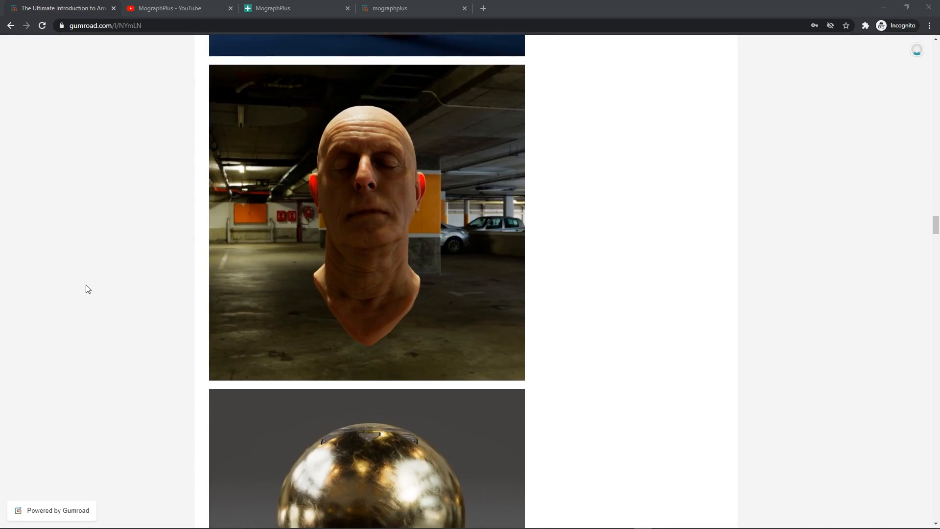
scroll(87, 289, down, 6)
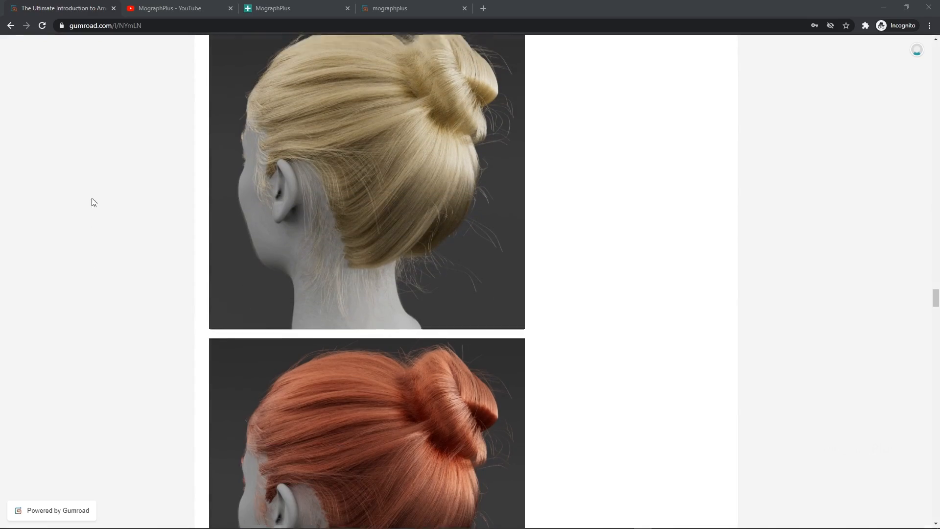
click(152, 10)
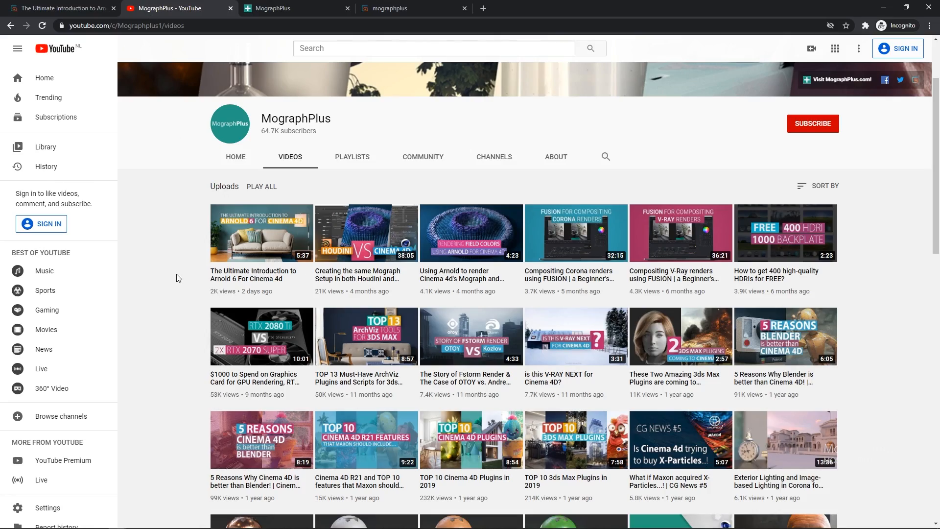
scroll(178, 278, down, 1)
scroll(177, 274, up, 4)
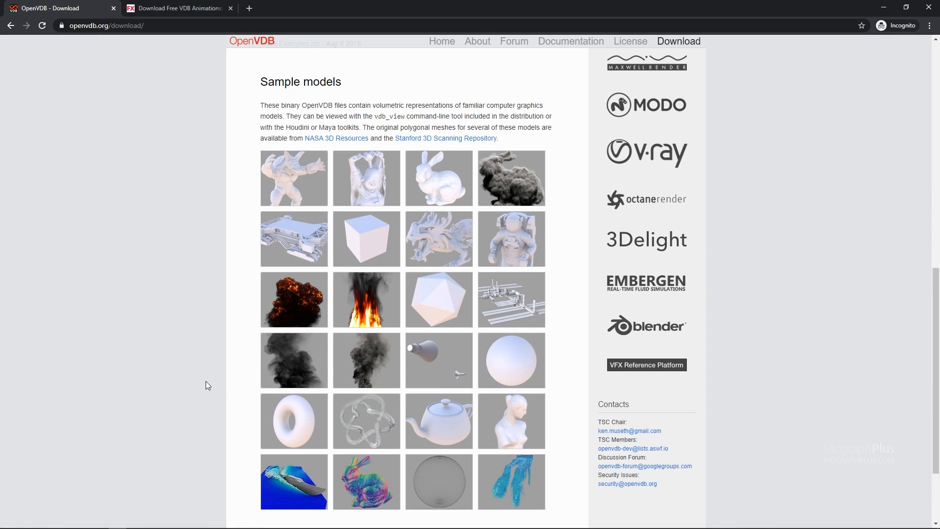
Look through the sample OpenVDB files in the project's openVDB folder
drag(0, 245, 464, 138)
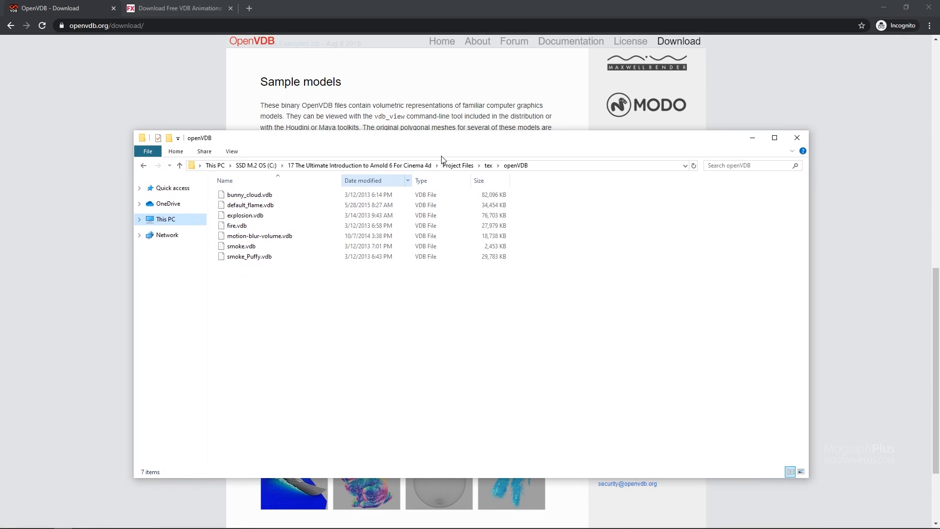
click(252, 259)
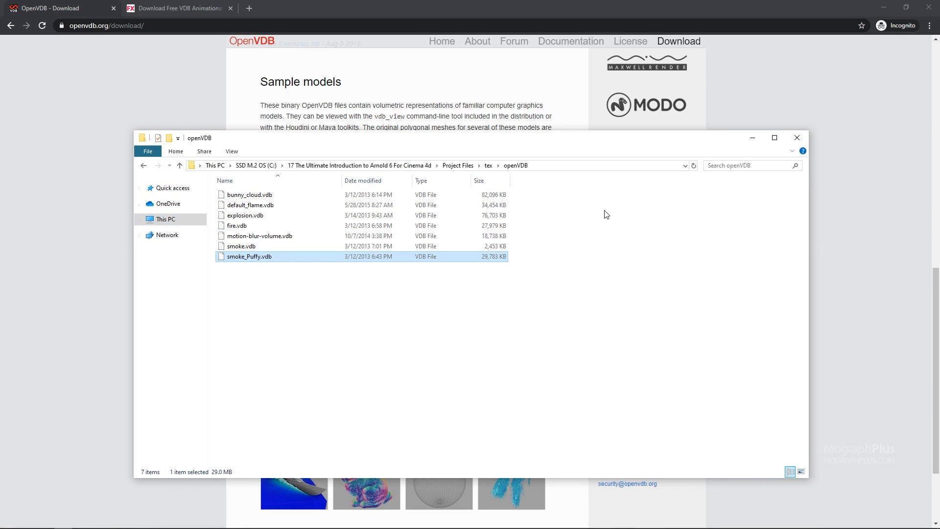
drag(572, 146, 0, 231)
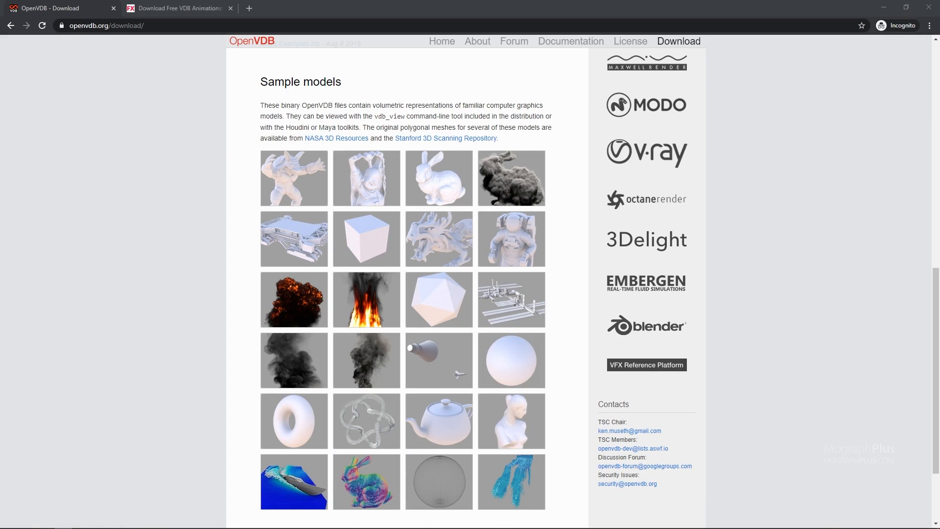
Browse the free VDB animations available for download on the JangaFX page
click(188, 8)
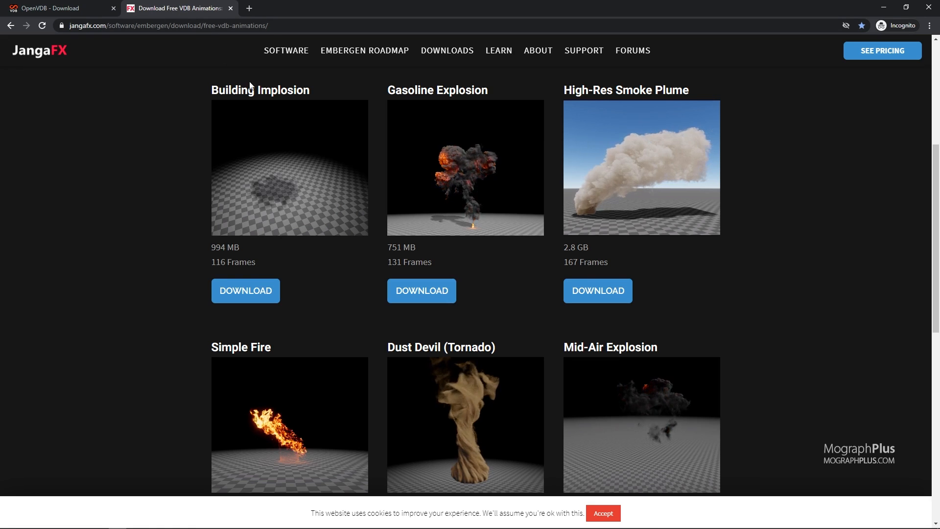
mouse_move(477, 56)
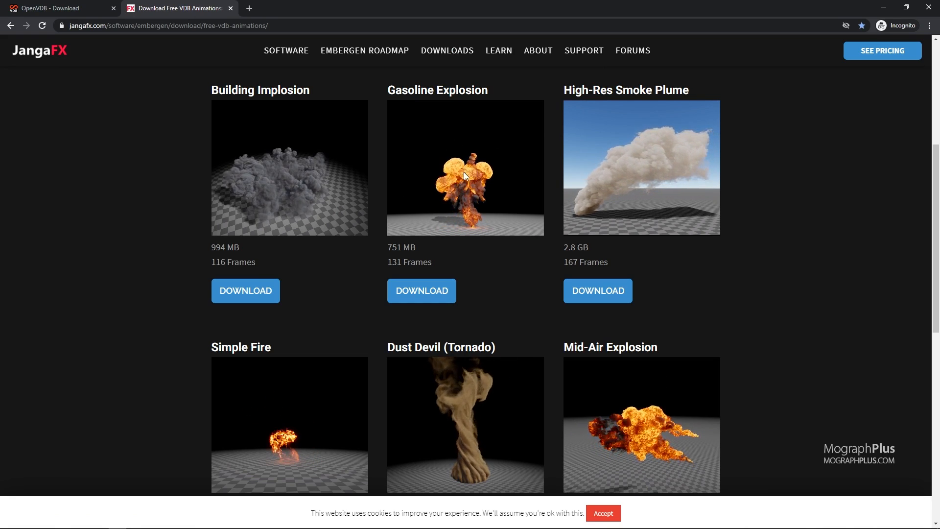
scroll(147, 167, down, 2)
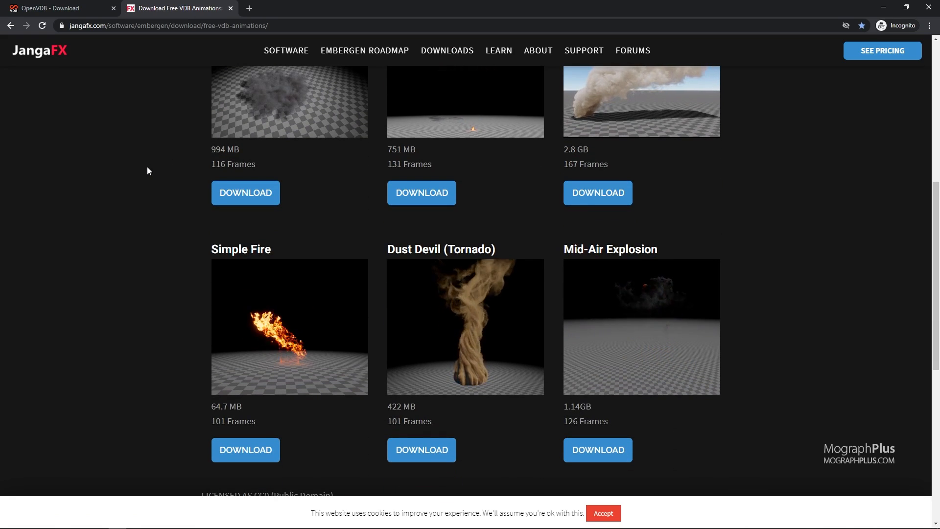
scroll(147, 167, up, 2)
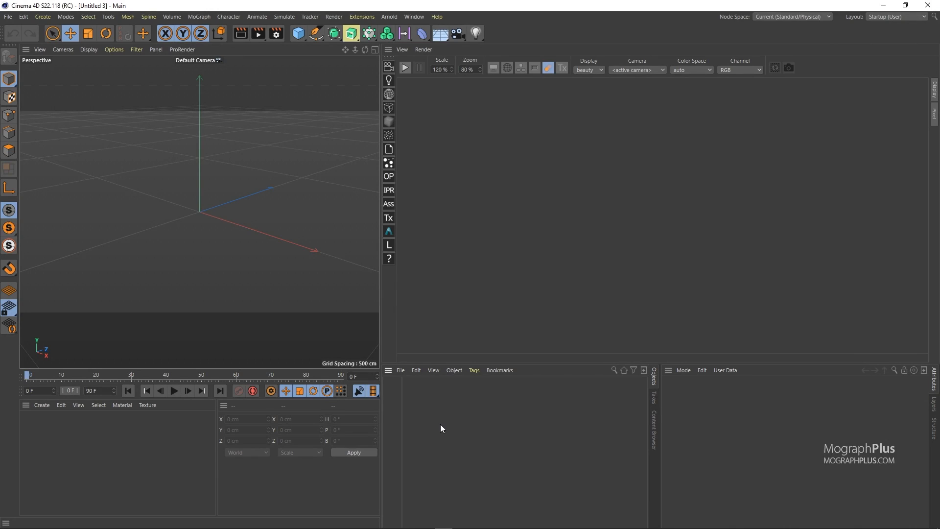
Open the project settings and set the project scale units to Meters
key(ctrl+d)
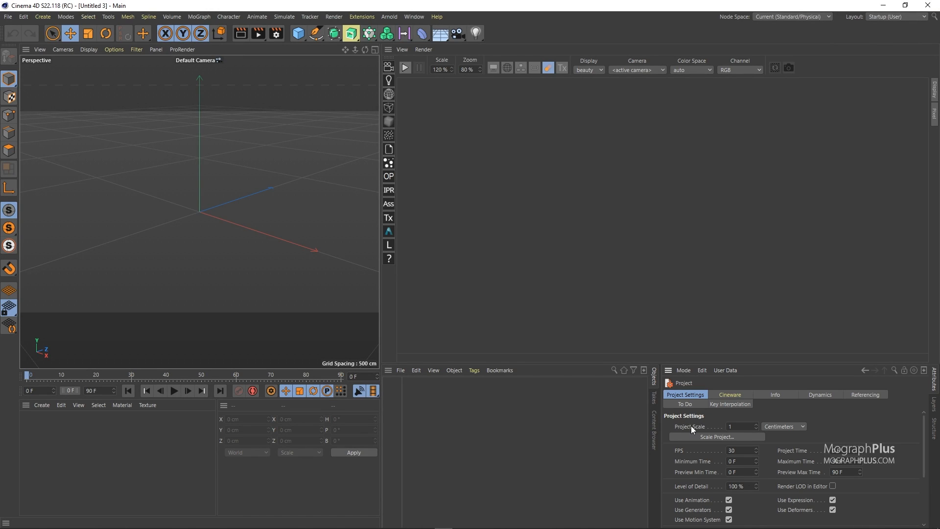
click(800, 430)
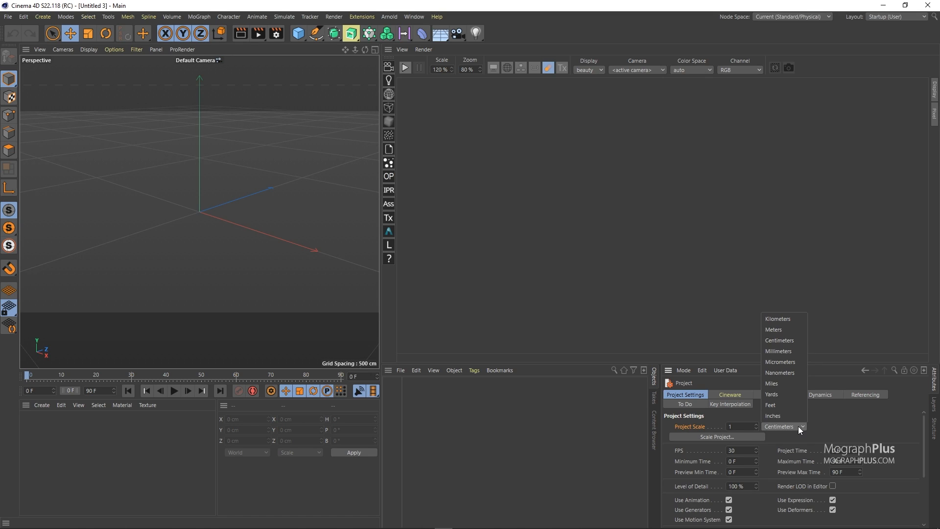
click(783, 330)
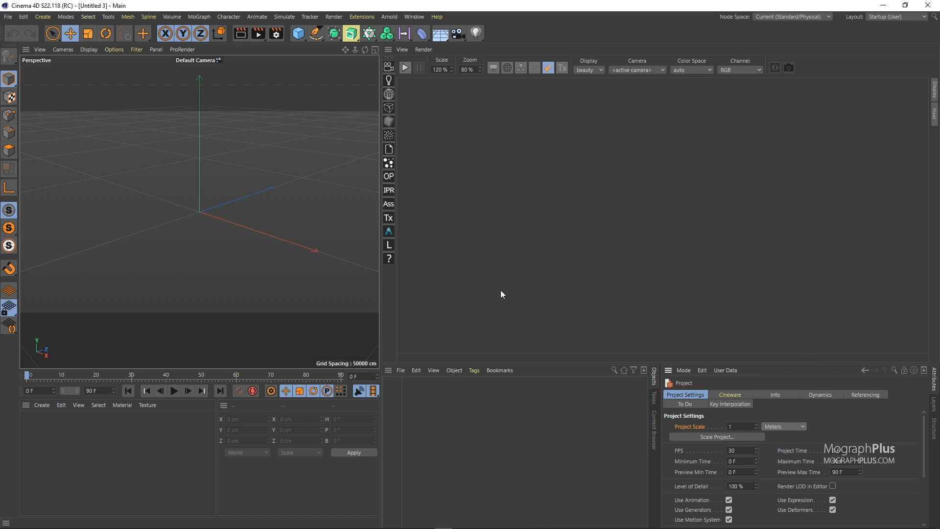
Create an Arnold Volume and load embergen_gasoline_explosion_a_0.vdb as its OpenVDB file
click(384, 19)
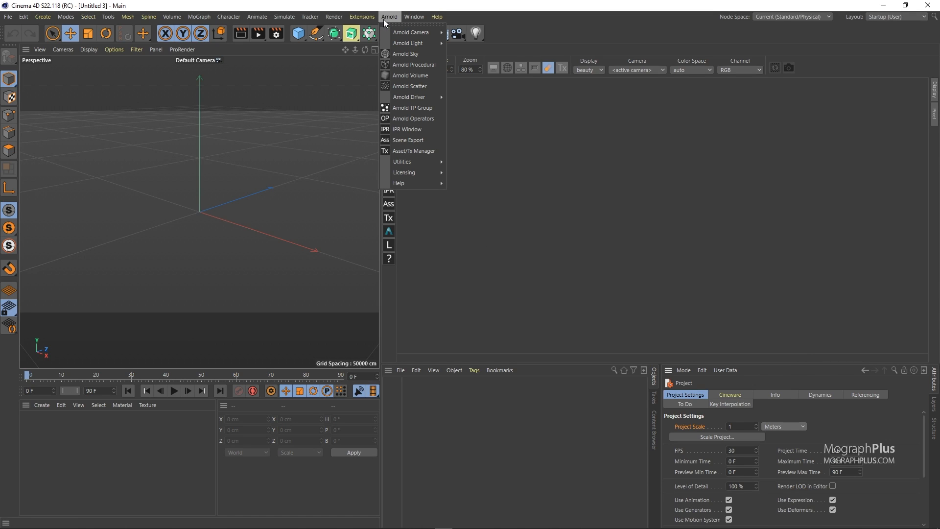
click(424, 75)
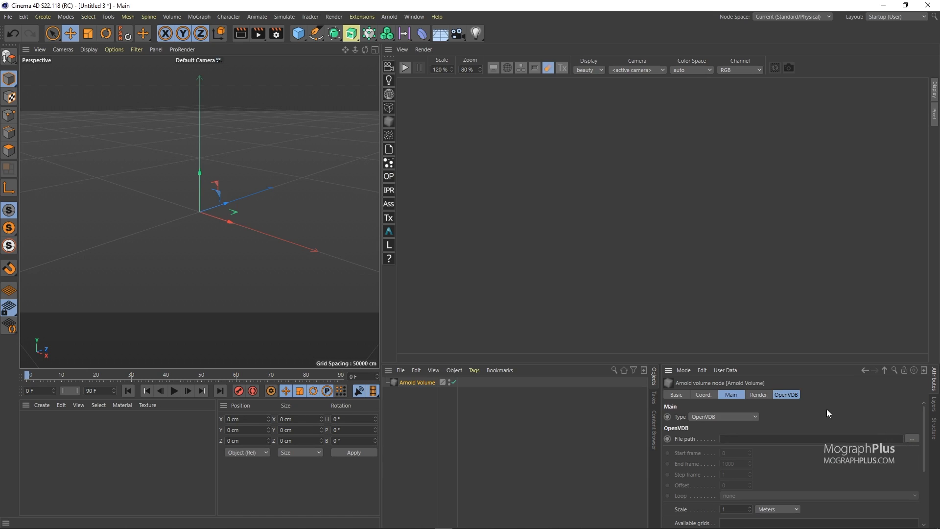
click(792, 395)
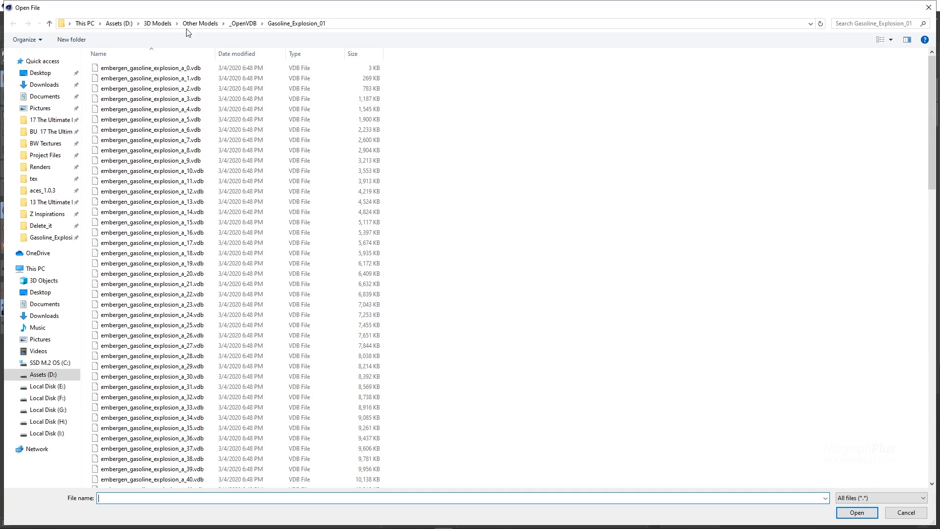
click(182, 69)
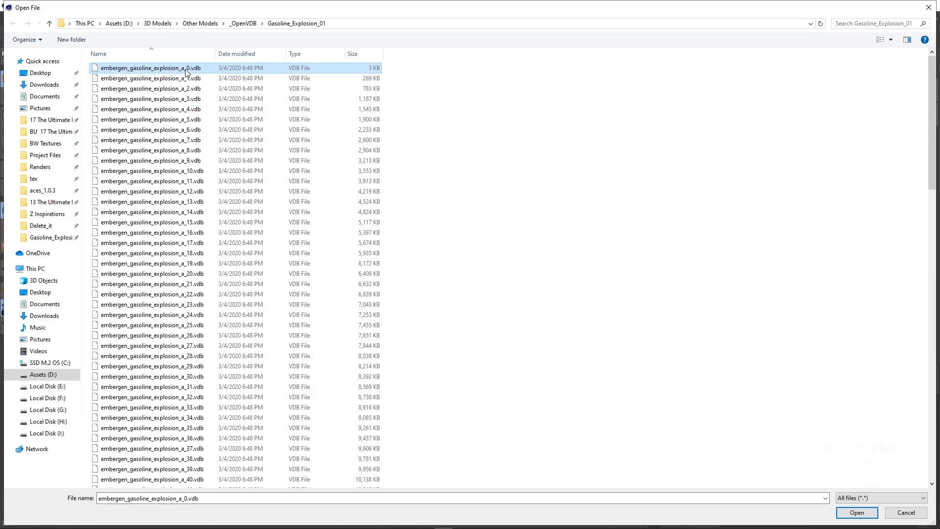
click(857, 512)
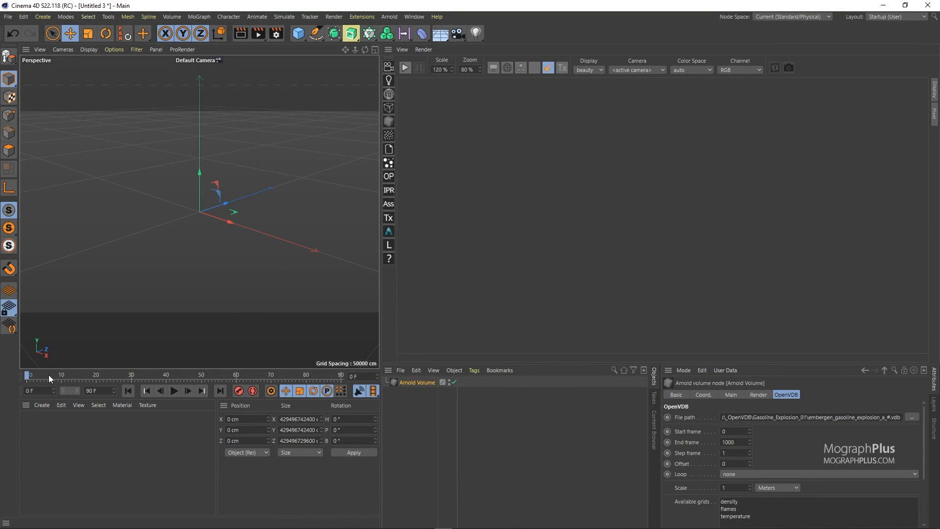
Scrub the timeline to frame 41 and add an Arnold Sky to the scene
drag(32, 375, 86, 376)
click(174, 390)
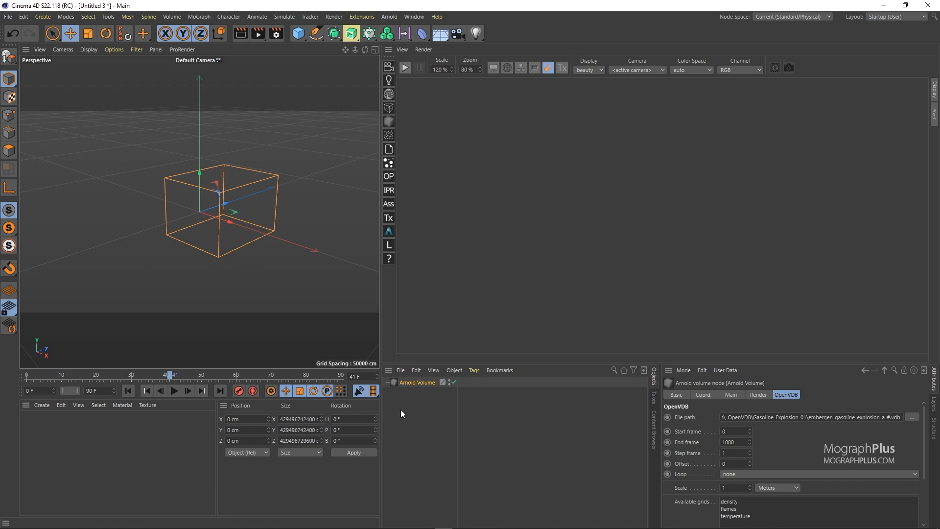
click(389, 96)
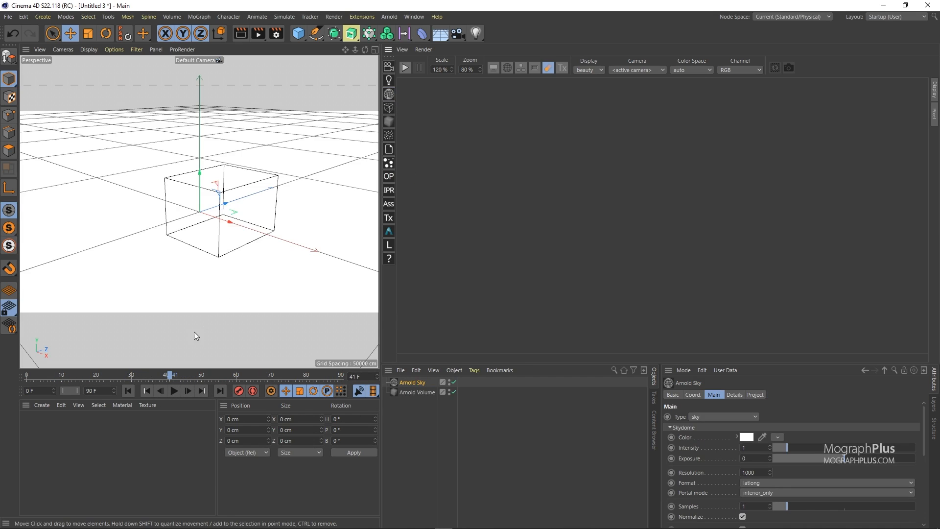
Move to frame 67 and start the interactive Arnold render
drag(234, 377, 260, 376)
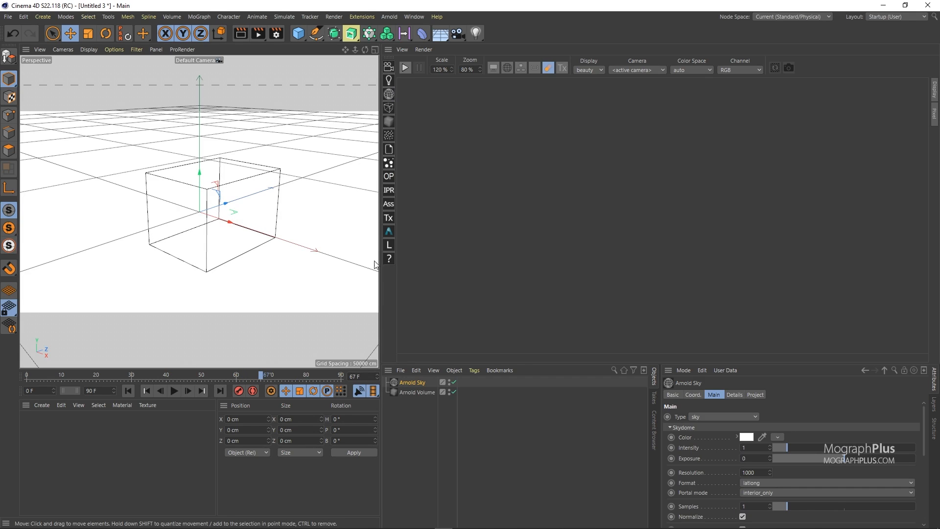
click(407, 68)
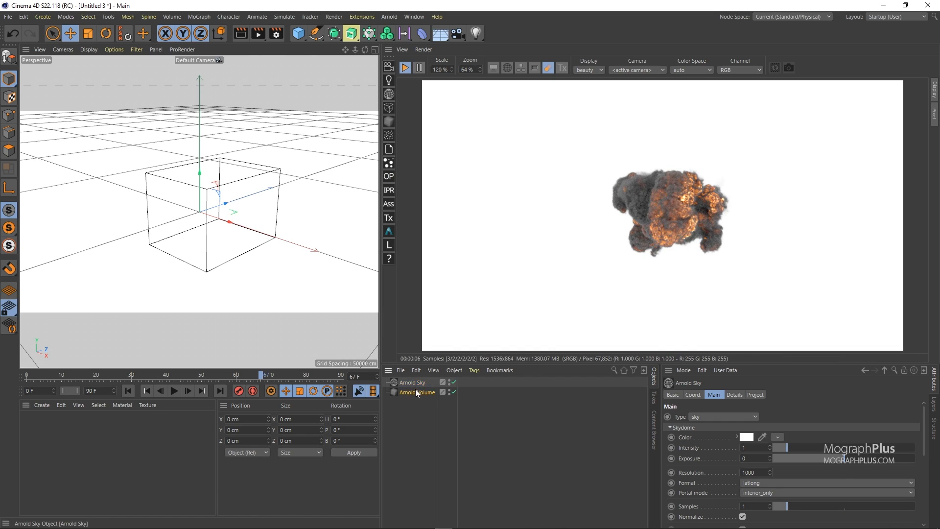
Rotate the Arnold Volume's pitch to -90°
click(416, 392)
click(705, 394)
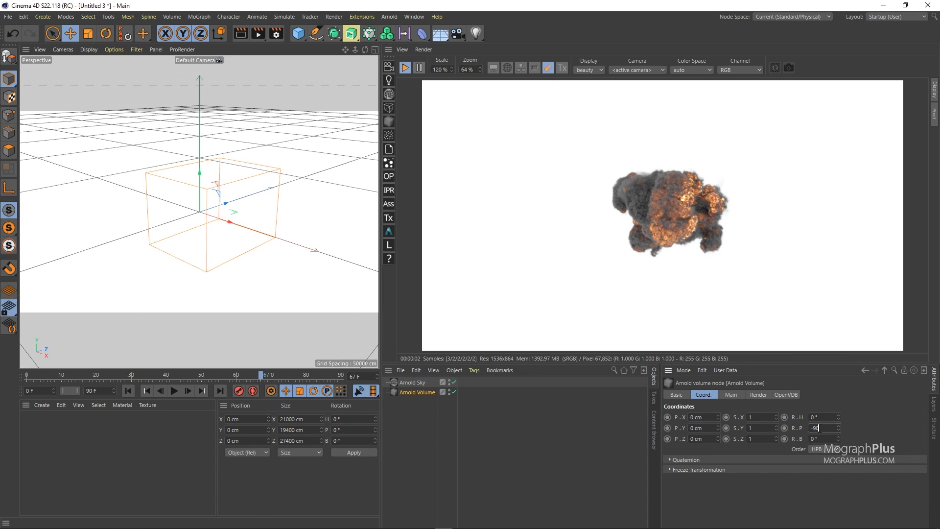
key(Return)
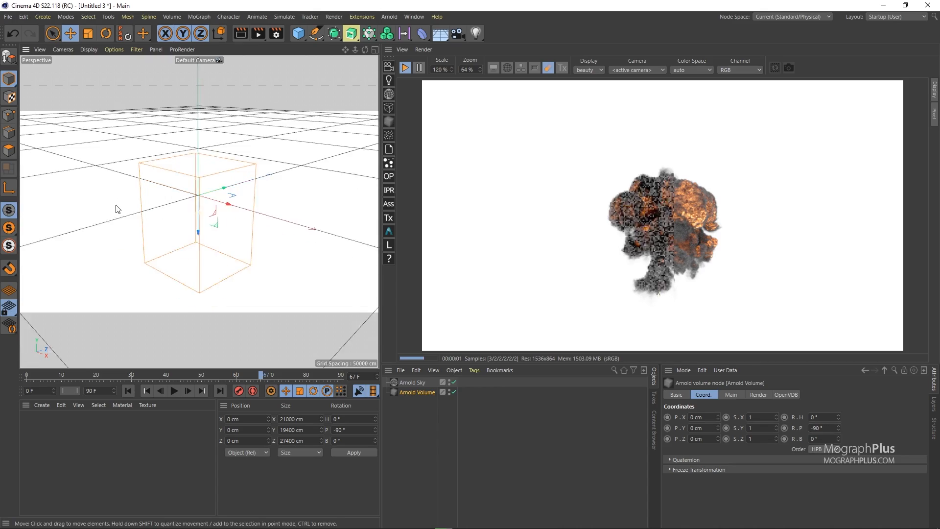
Frame the explosion in the viewport and review the interactive render at different frames
alt+middle_drag(118, 211, 120, 194)
alt+right_drag(195, 197, 221, 189)
mouse_move(220, 190)
alt+mouse_down()
mouse_move(133, 188)
mouse_move(182, 196)
mouse_move(151, 184)
mouse_move(178, 206)
mouse_move(147, 196)
mouse_move(220, 206)
mouse_move(210, 204)
mouse_move(304, 202)
mouse_move(216, 204)
mouse_move(224, 202)
alt+mouse_up()
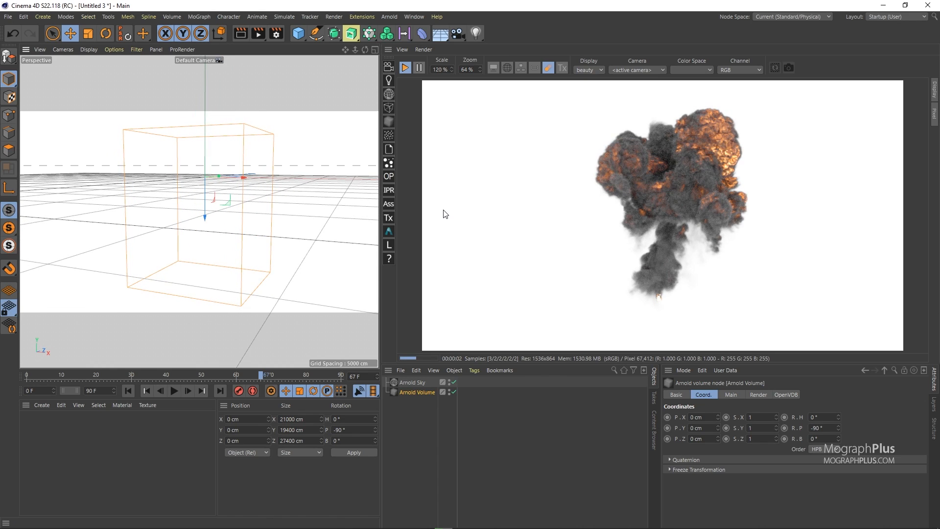
alt+drag(281, 184, 280, 174)
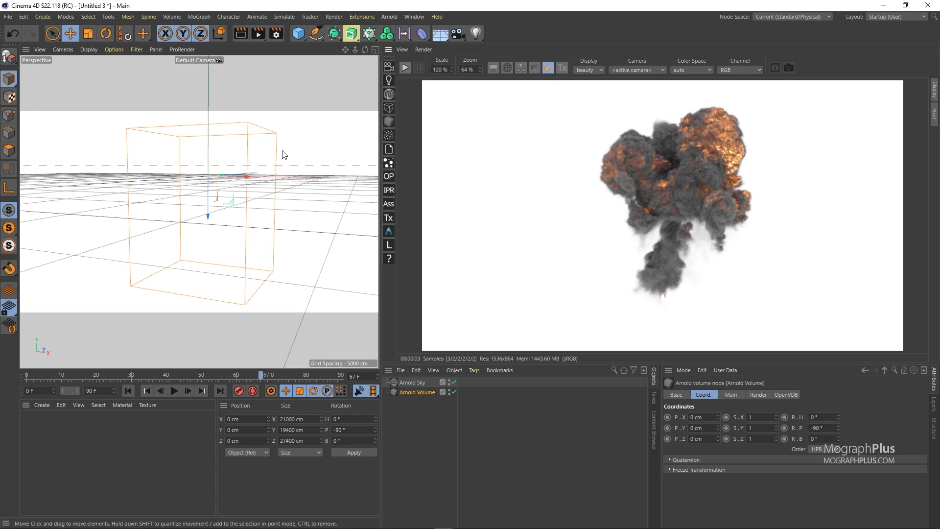
drag(260, 376, 83, 378)
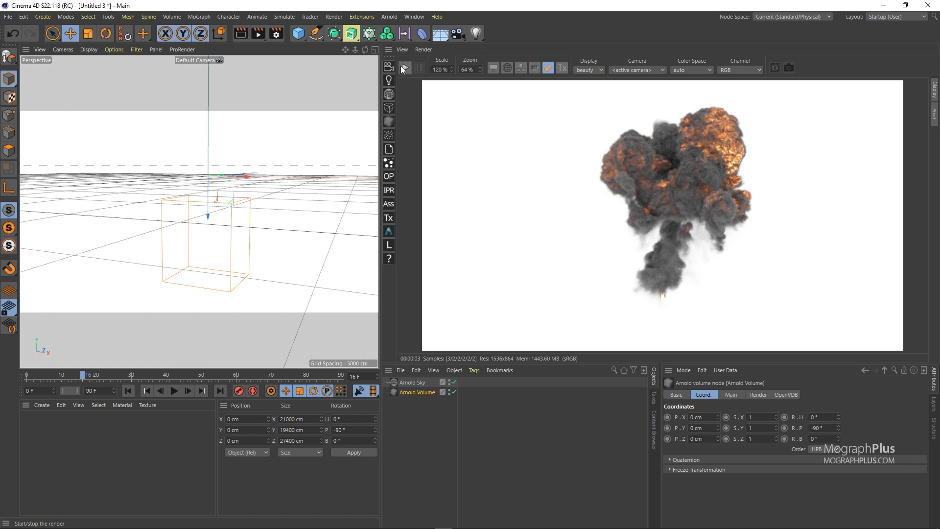
click(404, 68)
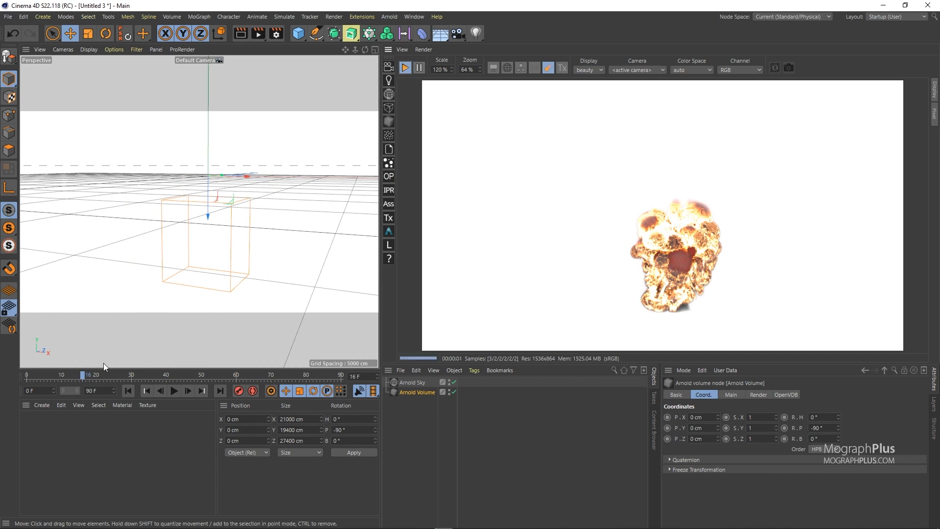
drag(103, 376, 323, 372)
click(405, 69)
Close the project without saving changes
click(8, 16)
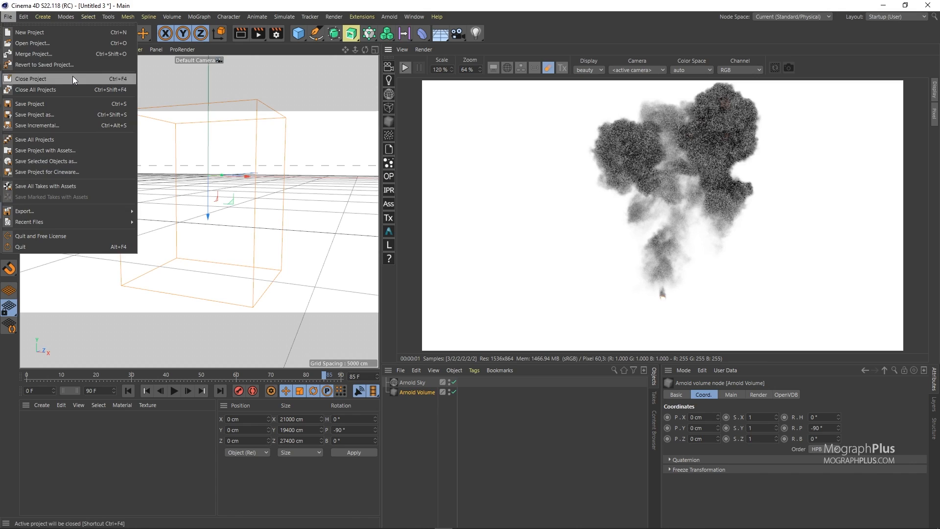
click(29, 78)
click(480, 304)
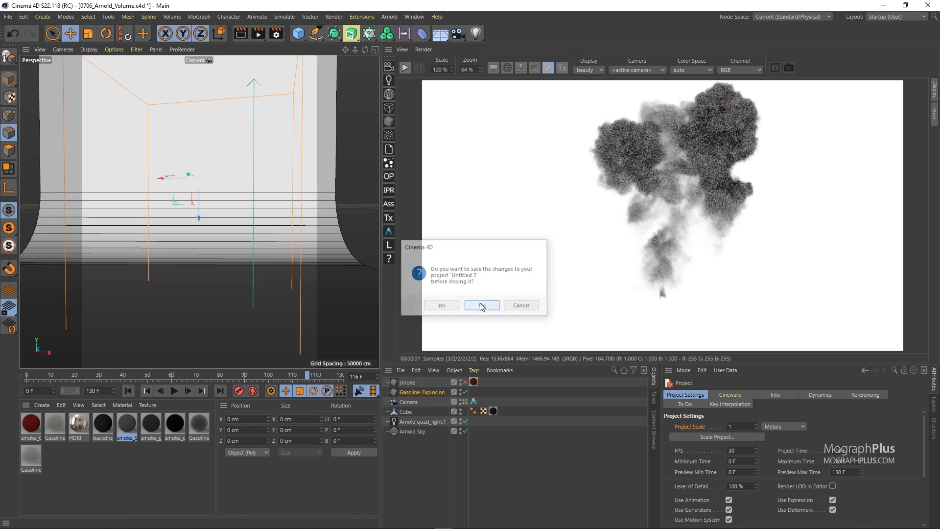
click(410, 451)
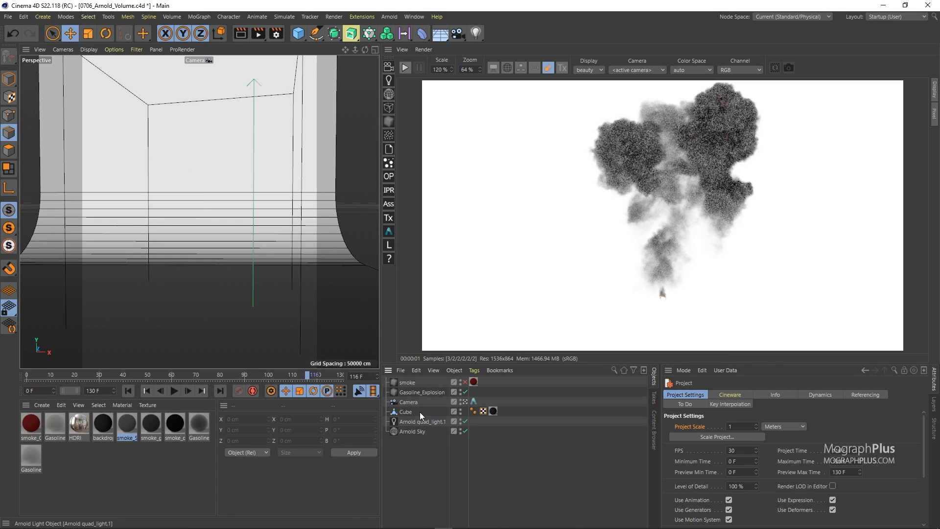
Switch the layout to Arnold_04 (User) and start the interactive Arnold render
click(883, 17)
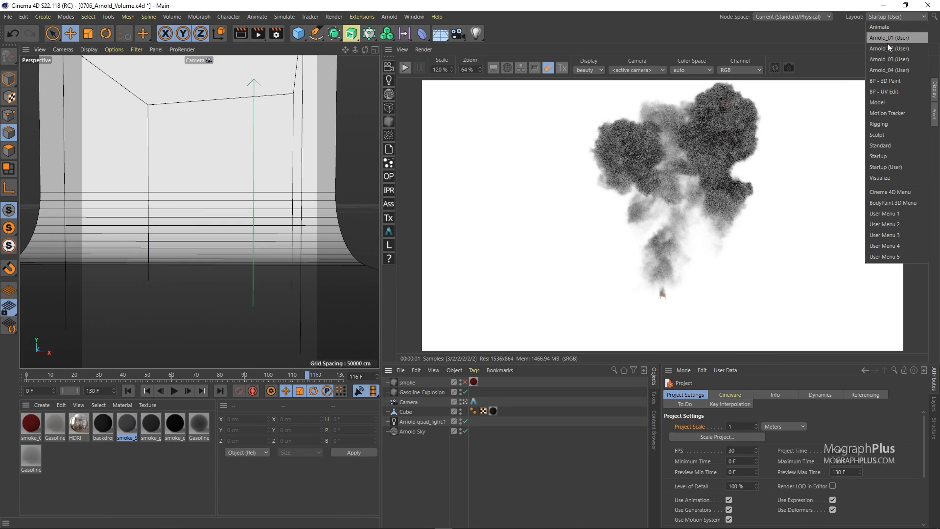
click(903, 67)
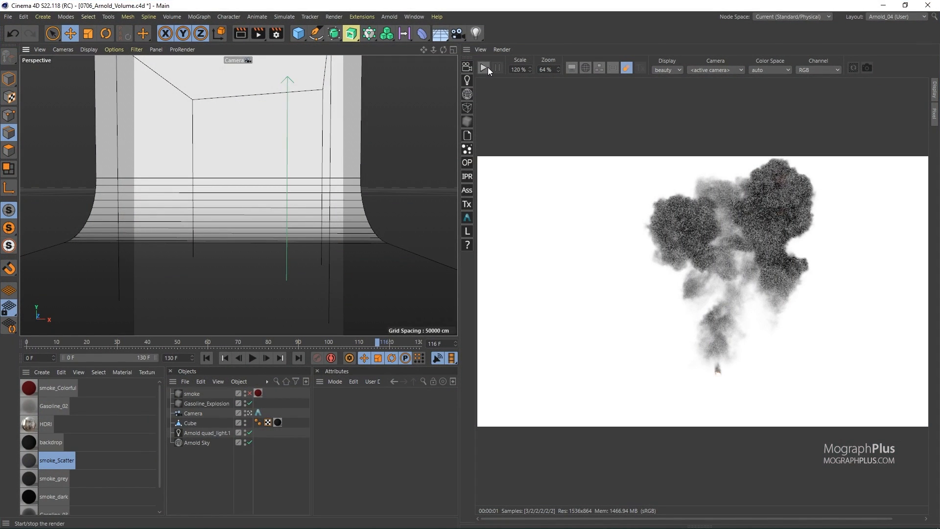
click(484, 67)
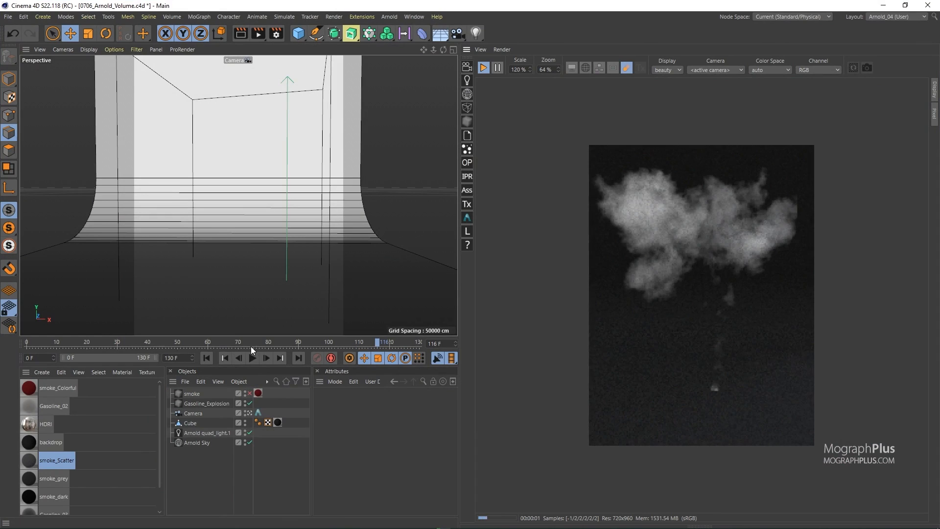
Move the timeline to frame 55 and zoom the render view to 100%
click(205, 340)
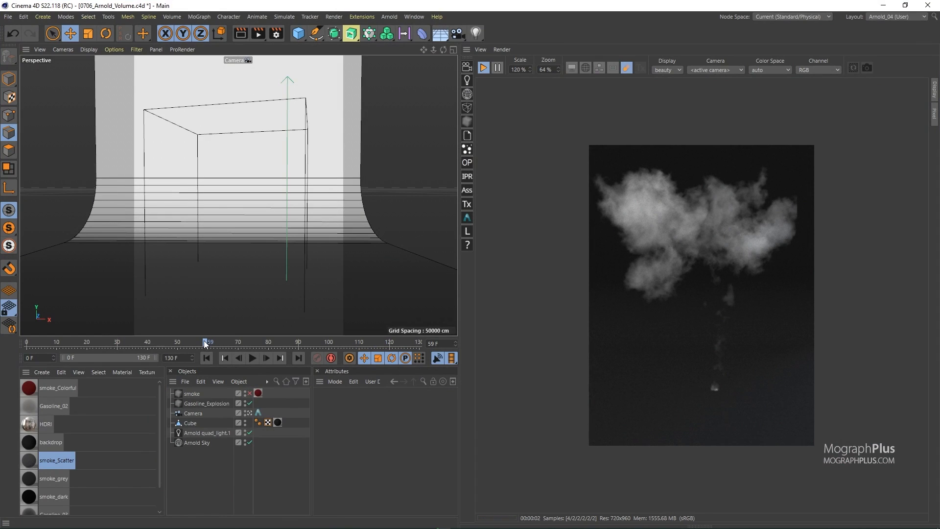
drag(54, 341, 213, 356)
click(224, 358)
drag(209, 352, 193, 349)
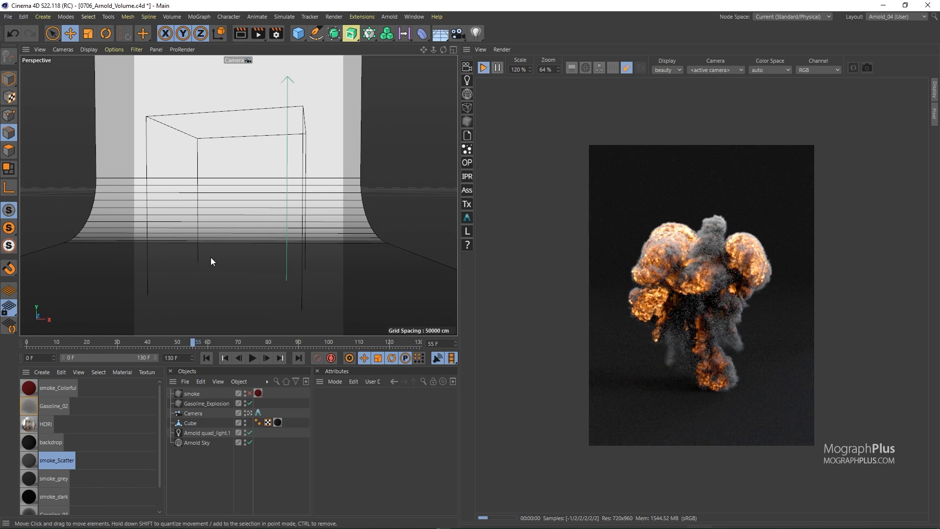
scroll(641, 300, up, 3)
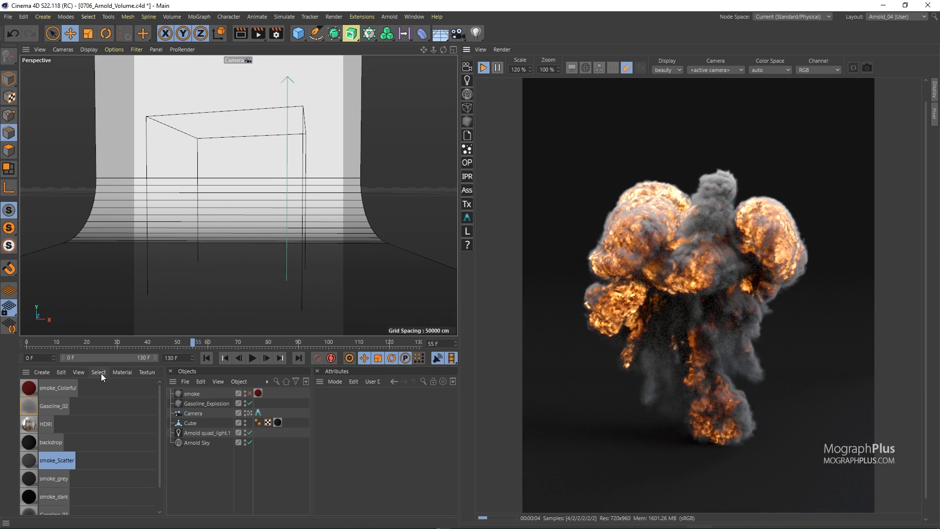
Select the Gasoline_Explosion volume and set its OpenVDB Grids mode to custom
click(203, 404)
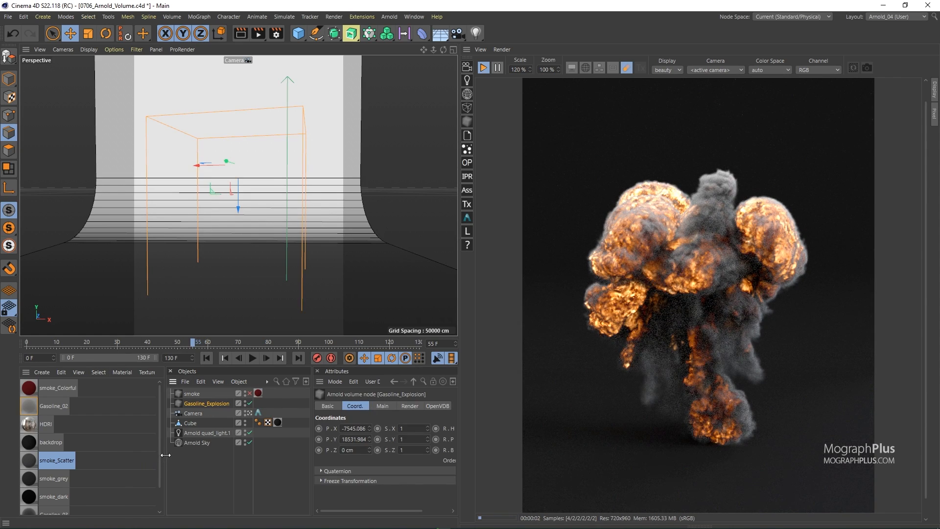
drag(165, 455, 108, 455)
drag(313, 454, 246, 454)
click(370, 406)
drag(341, 365, 334, 327)
scroll(291, 426, down, 3)
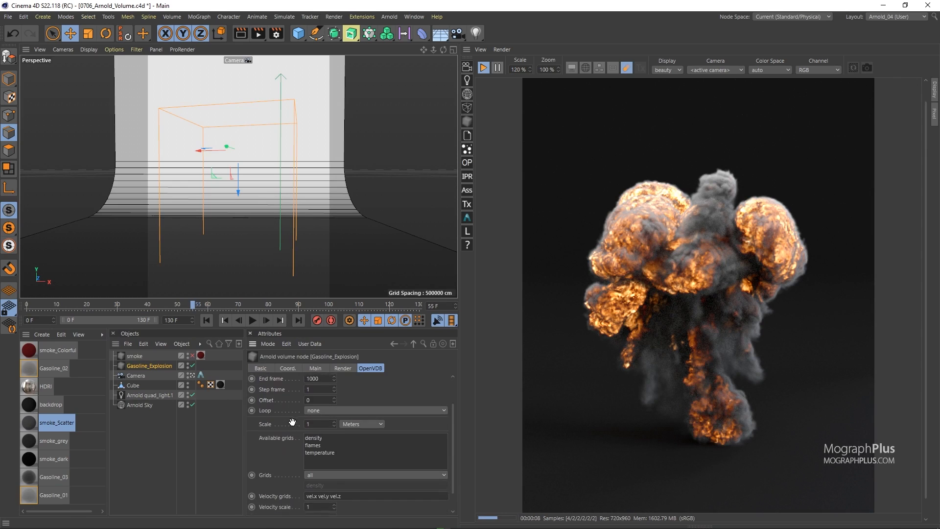
scroll(291, 425, down, 1)
click(290, 416)
drag(321, 423, 303, 431)
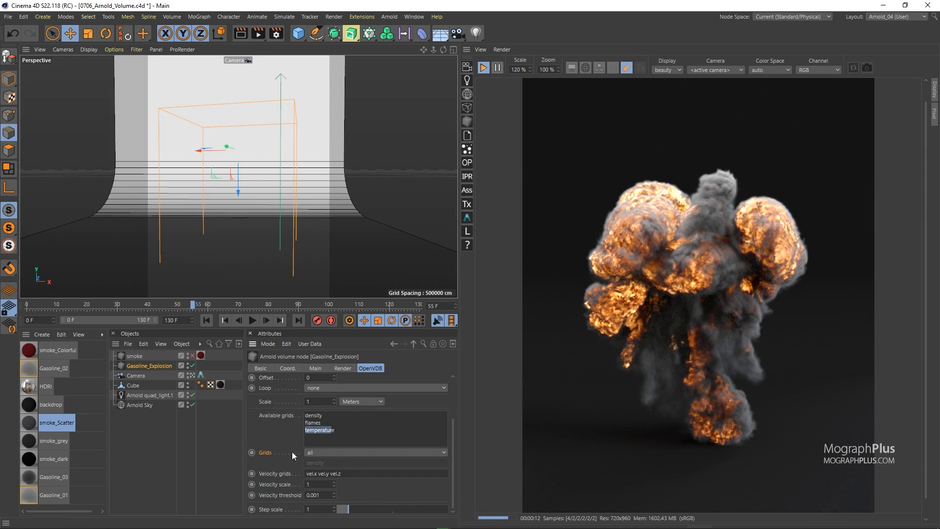
click(327, 453)
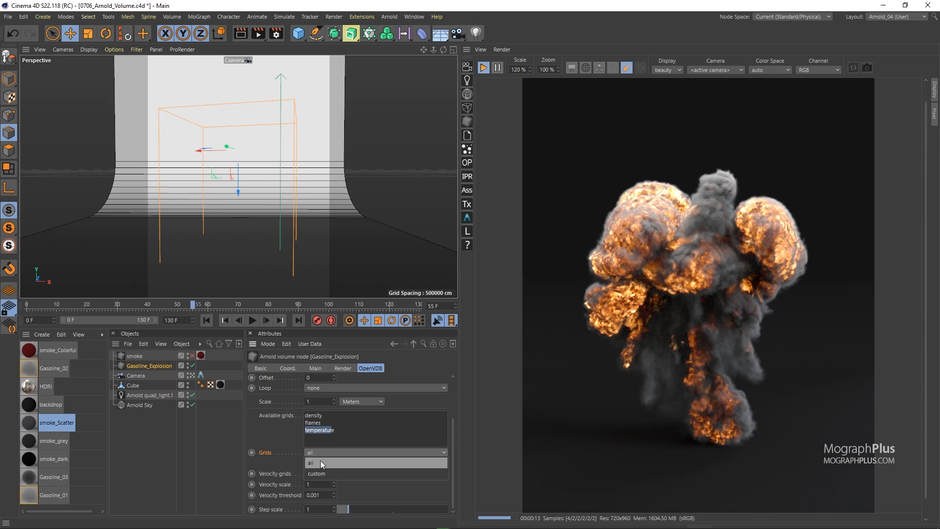
click(319, 458)
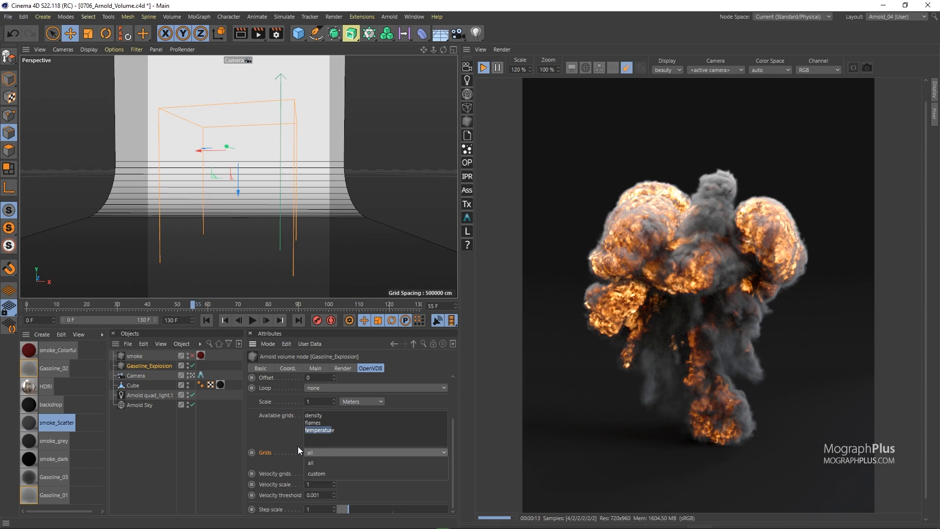
right_click(332, 430)
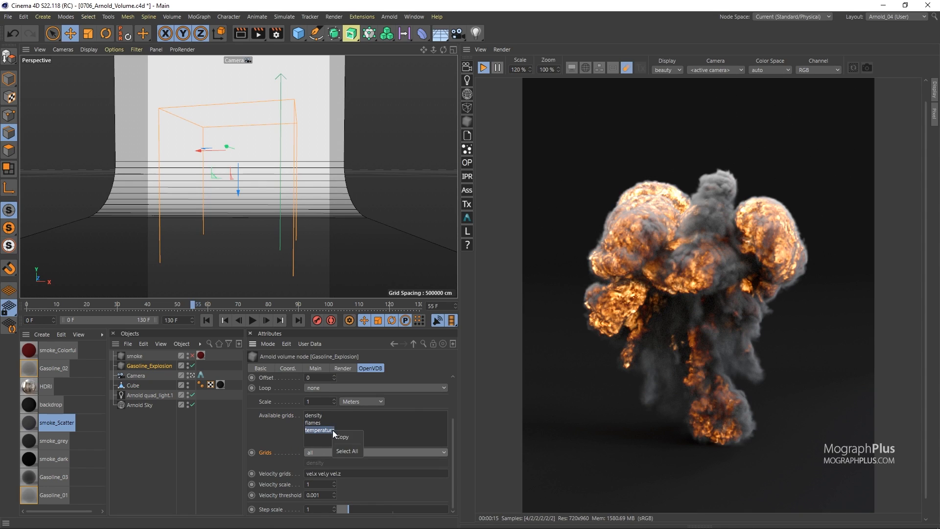
click(310, 452)
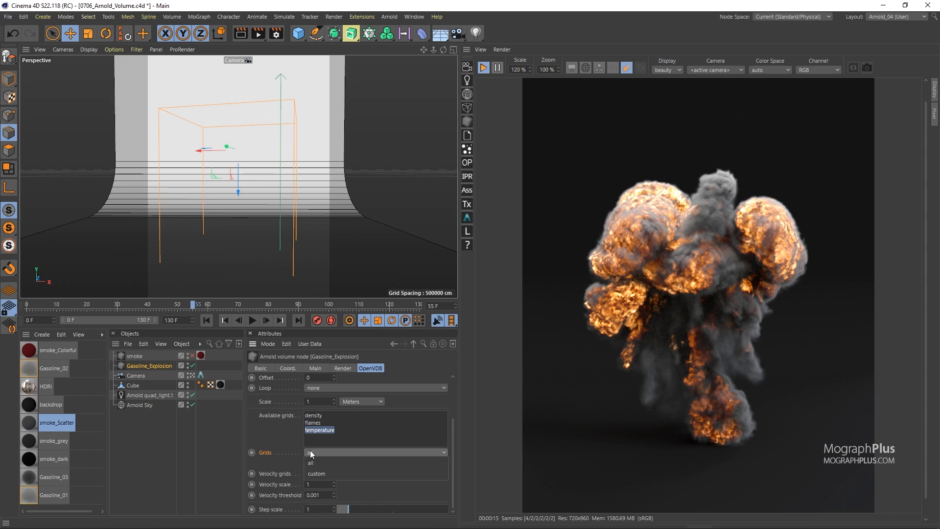
click(330, 470)
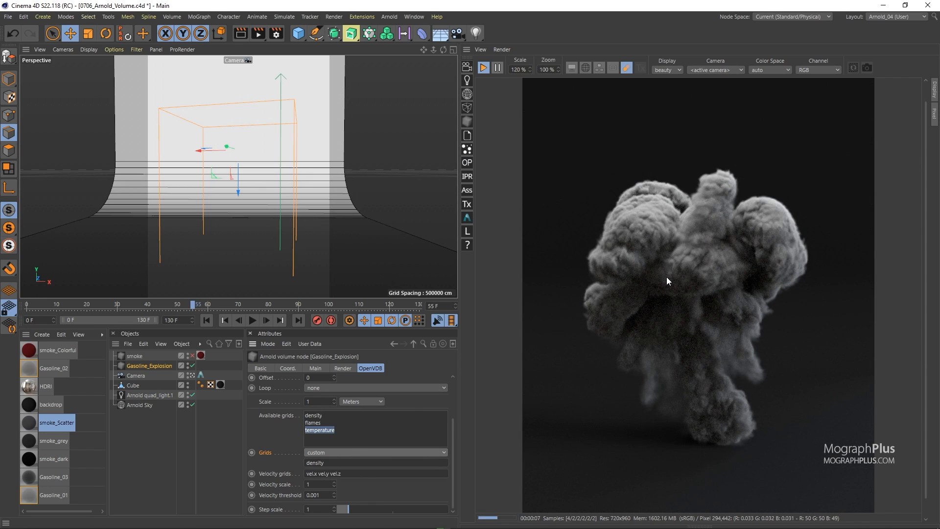
Add temperature to the custom grids list so it reads "density temperature"
click(350, 461)
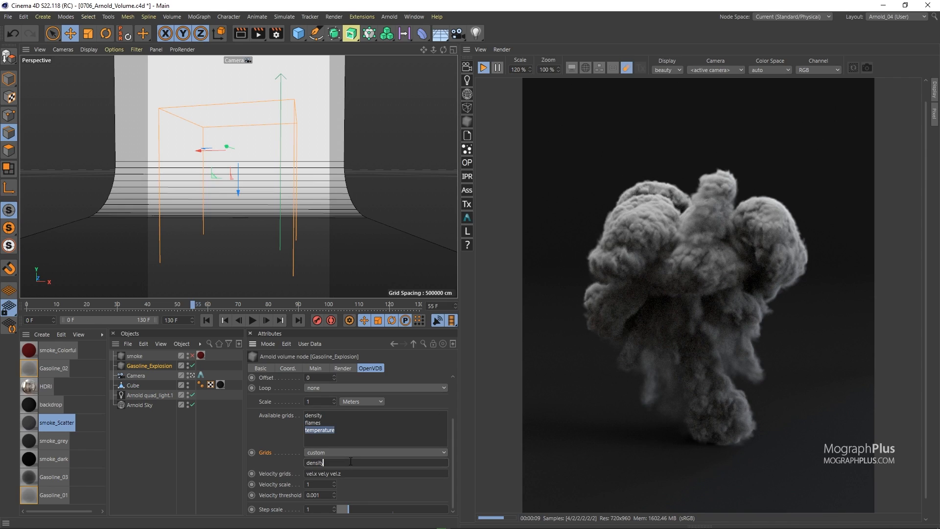
text(temperature)
key(Return)
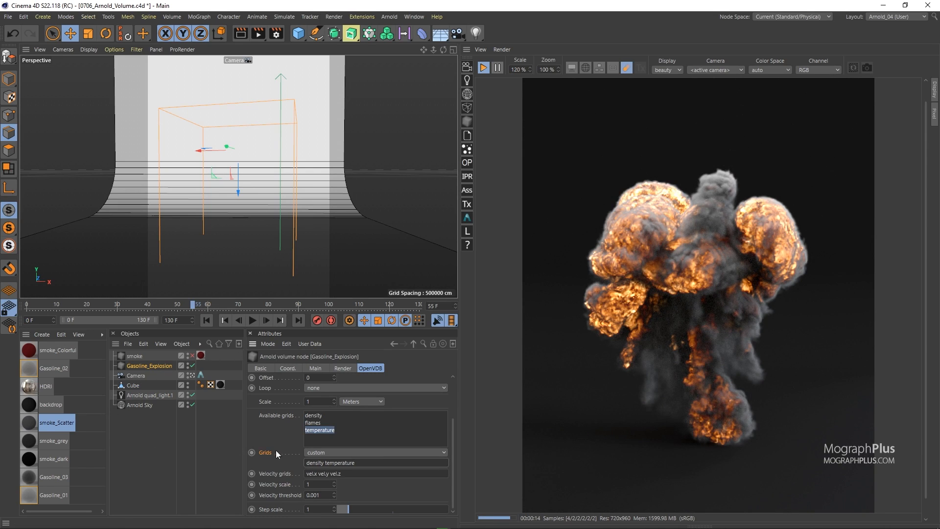
Set the Gasoline_Explosion Grids mode back to all and deselect the object
click(328, 451)
click(329, 460)
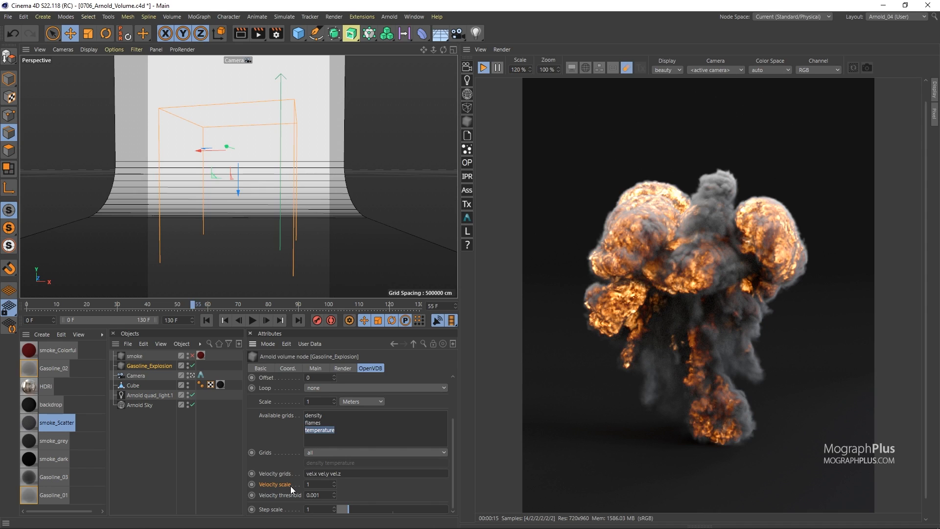
click(162, 448)
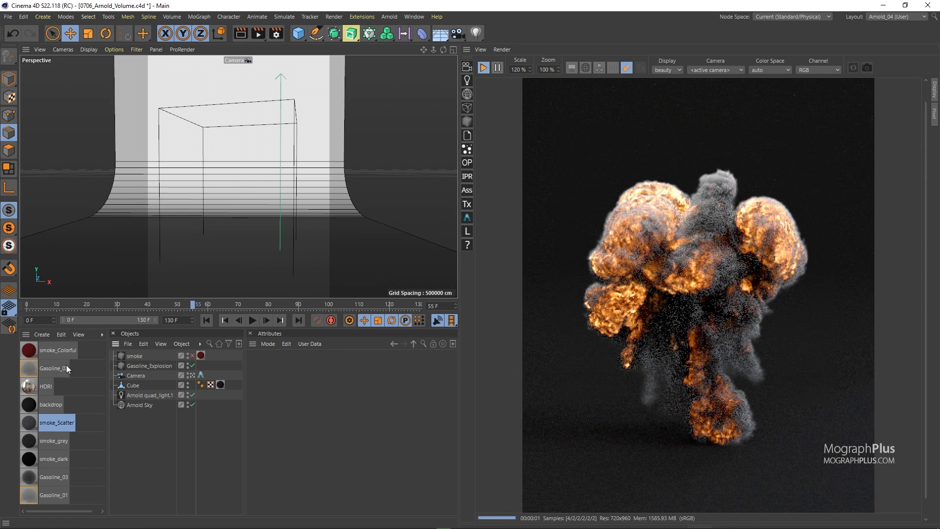
Create an Arnold standard_volume material and assign it to the Gasoline_Explosion volume
click(43, 334)
mouse_move(107, 384)
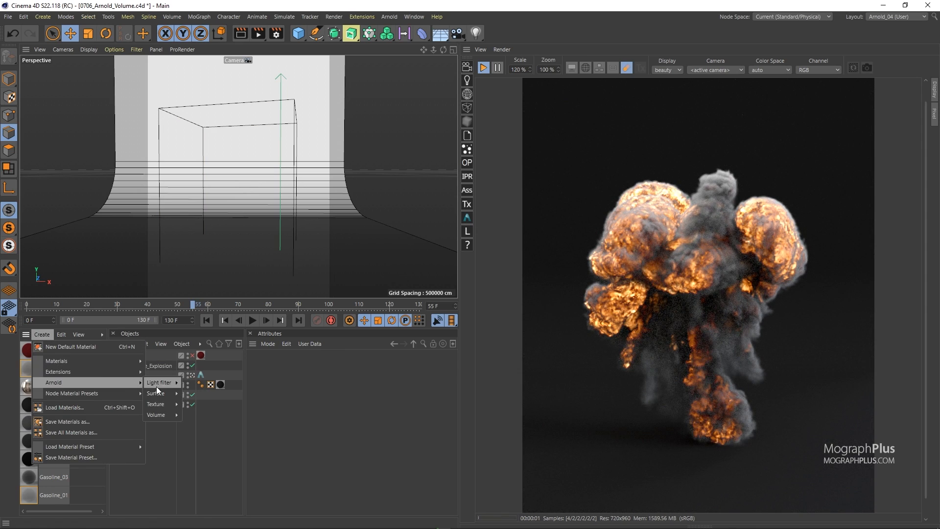
mouse_move(166, 415)
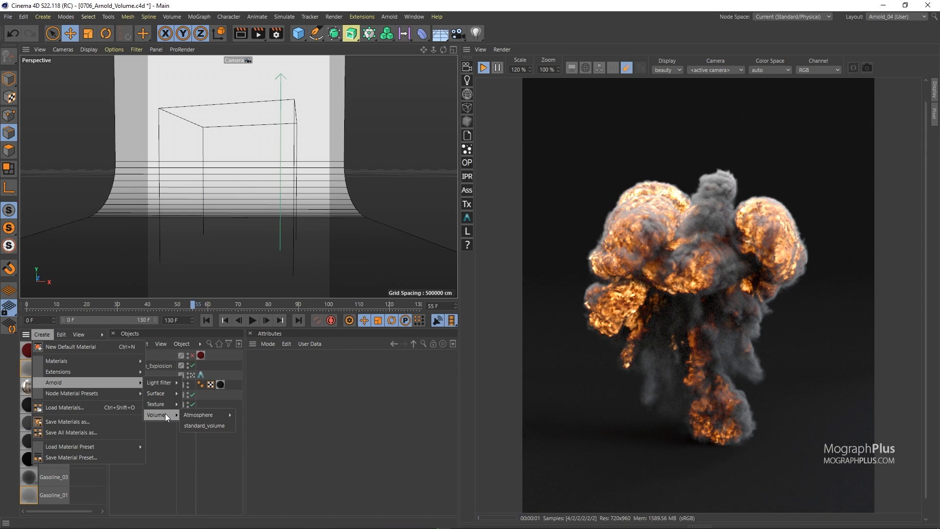
click(212, 424)
drag(63, 358, 154, 369)
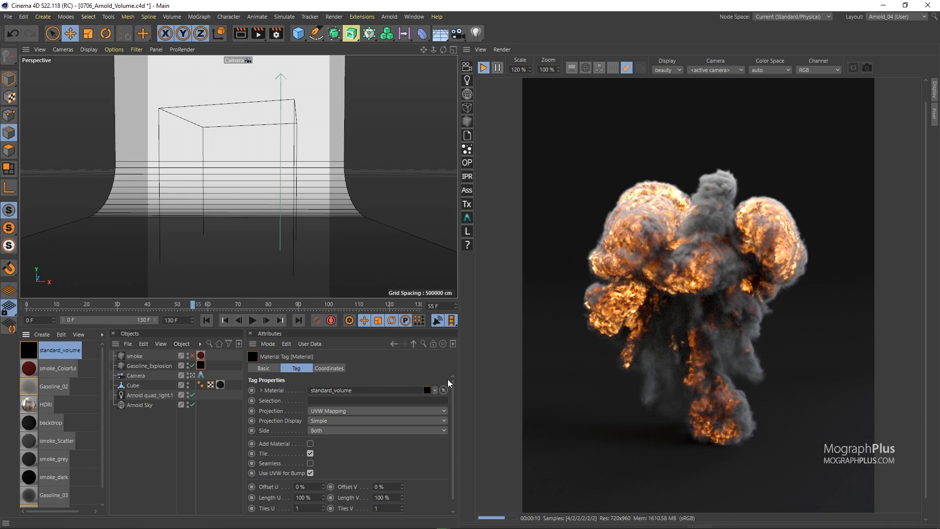
Open the standard_volume material in the Material Editor and expand its Advanced section
double_click(30, 349)
drag(373, 72, 312, 70)
key(F5)
key(F1)
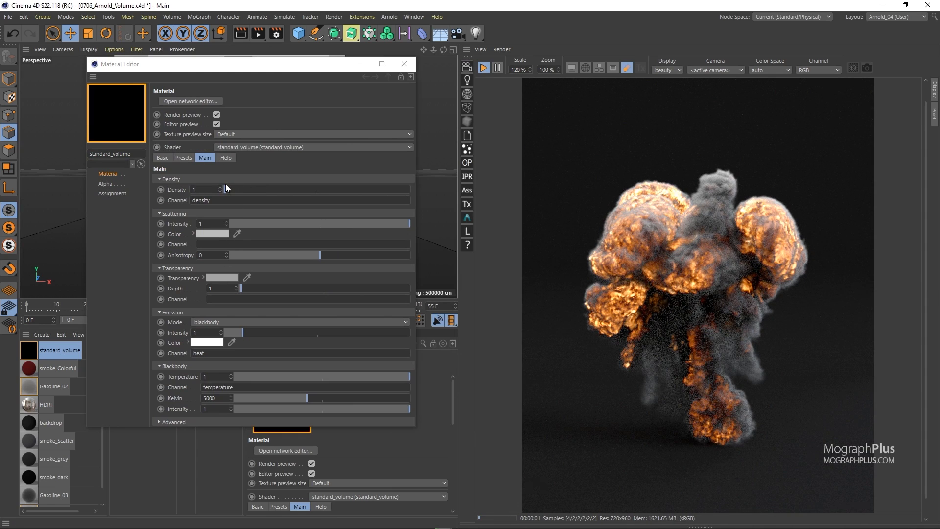
drag(158, 427, 159, 459)
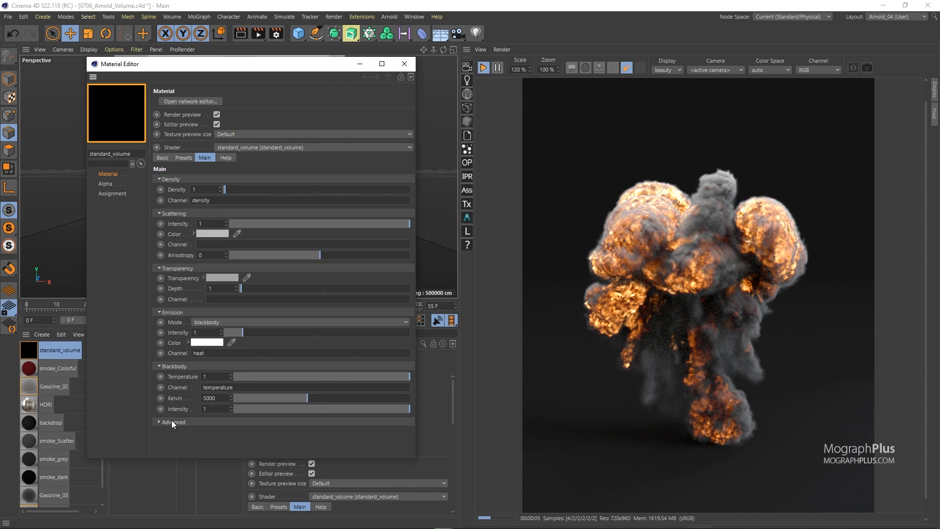
click(171, 422)
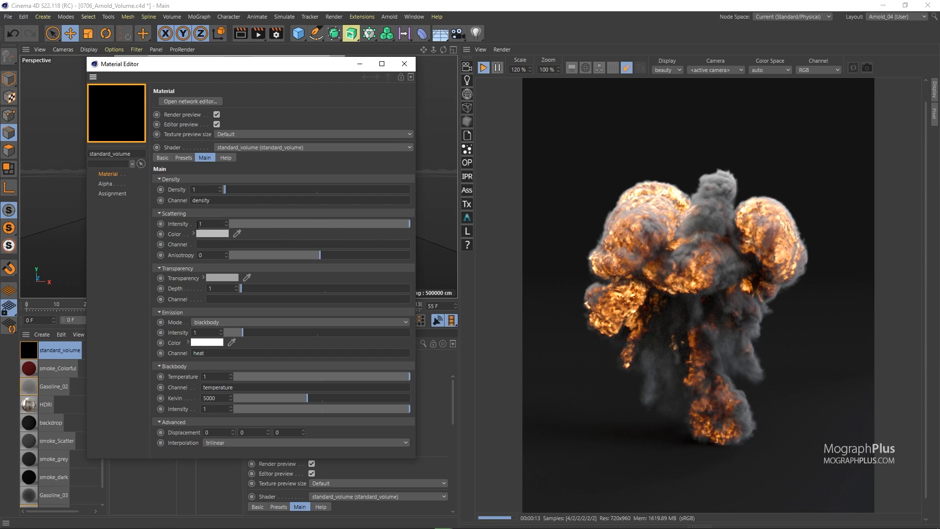
click(180, 200)
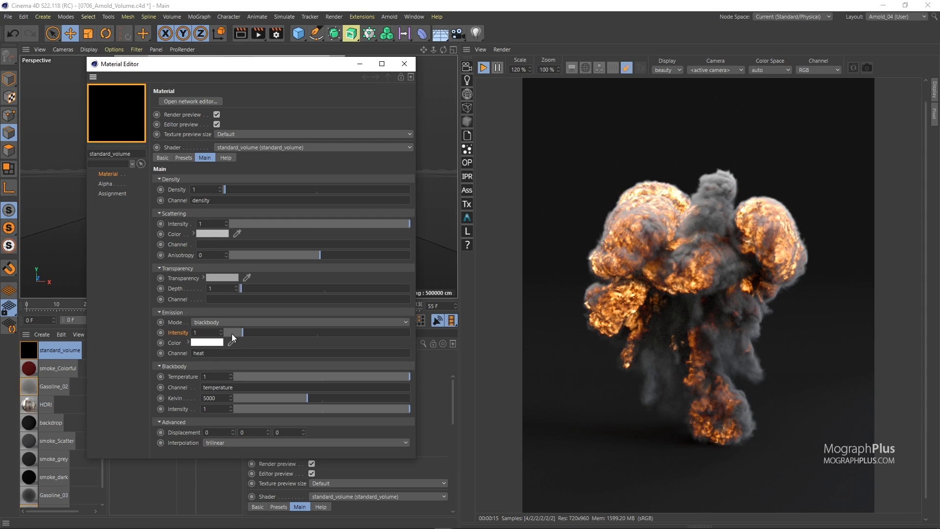
Set the emission intensity to 0 and collapse the Emission, Blackbody and Advanced sections
drag(240, 333, 224, 334)
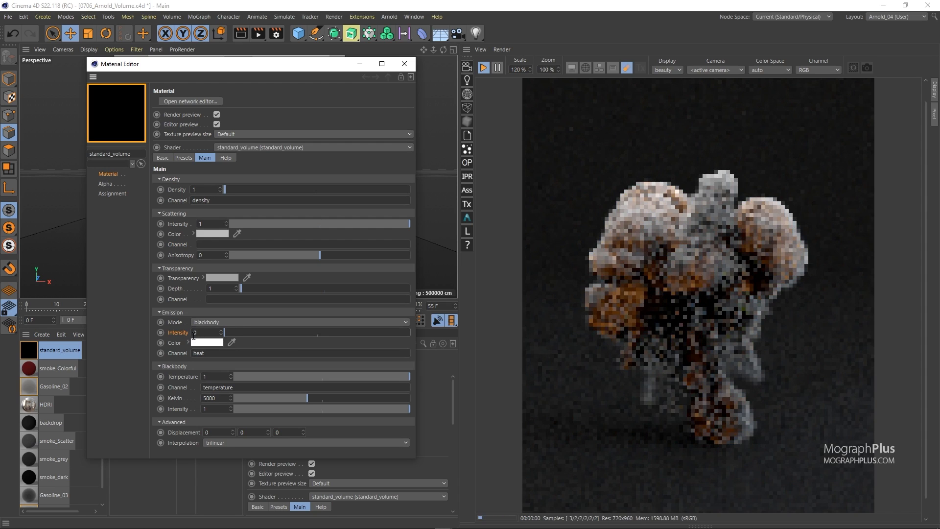
click(175, 312)
click(177, 322)
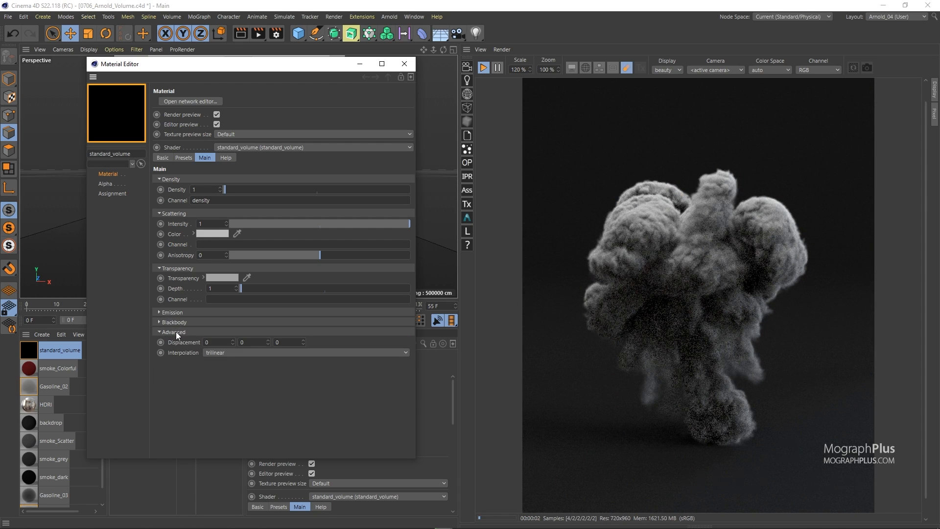
click(175, 332)
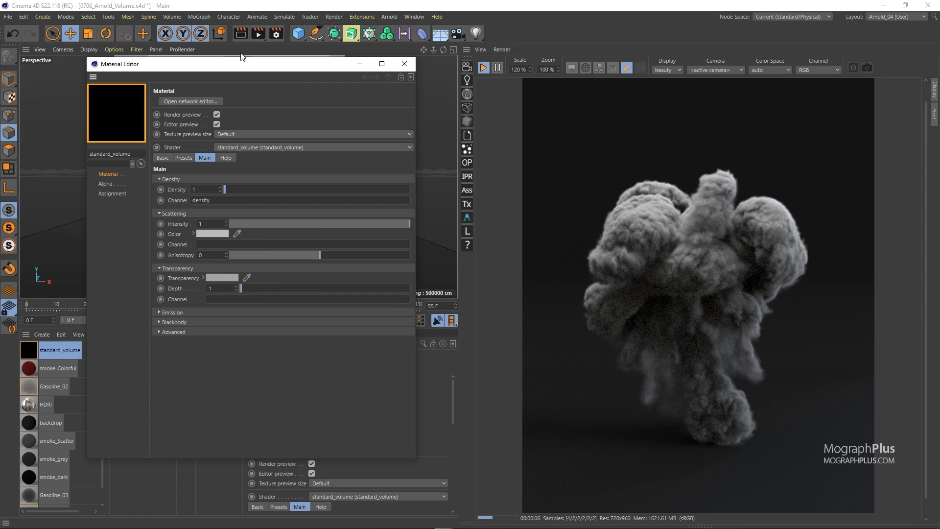
Set the volume material's density to 0.05
mouse_move(246, 67)
mouse_down()
mouse_move(218, 65)
mouse_move(239, 70)
mouse_up()
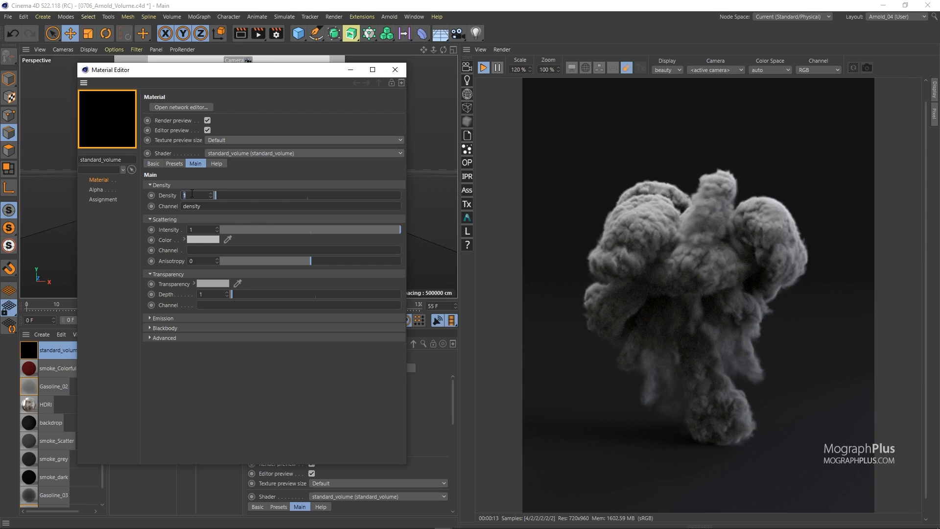
text(.0)
key(Return)
click(204, 194)
key(BackSpace)
text(5)
key(Return)
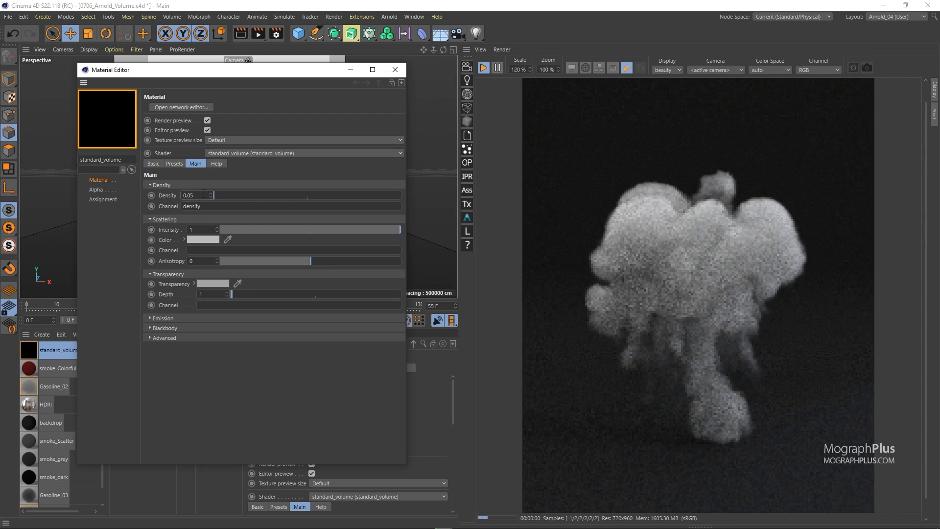
Raise the volume material's density to 5 and then to 10
double_click(203, 194)
text(5)
key(Return)
double_click(204, 194)
text(10)
key(Return)
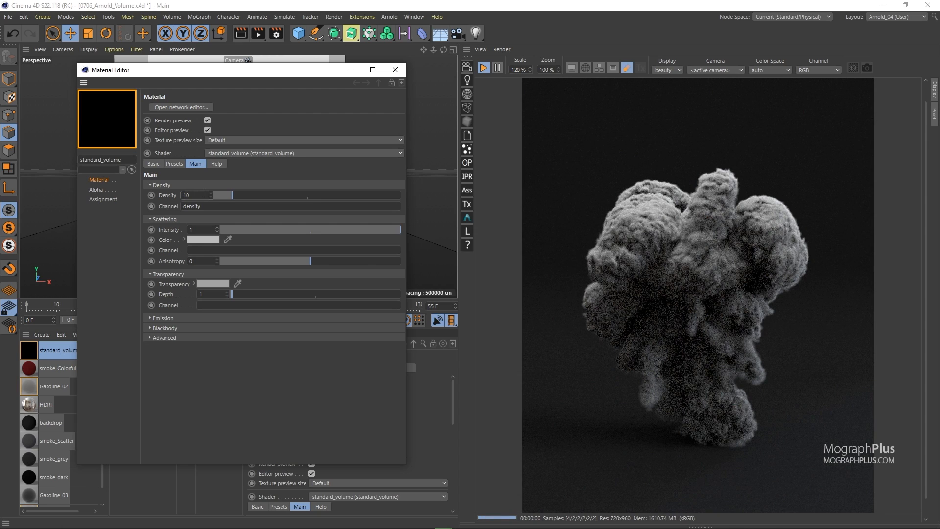
Reset the volume material's density to 1
double_click(204, 194)
text(1)
key(Return)
Clear the density channel name and re-enter density
drag(183, 206, 201, 206)
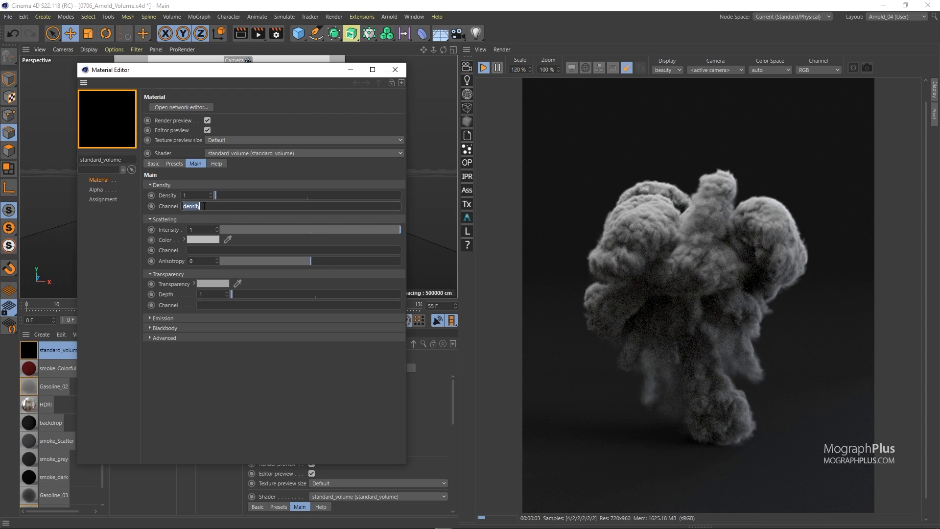
key(BackSpace)
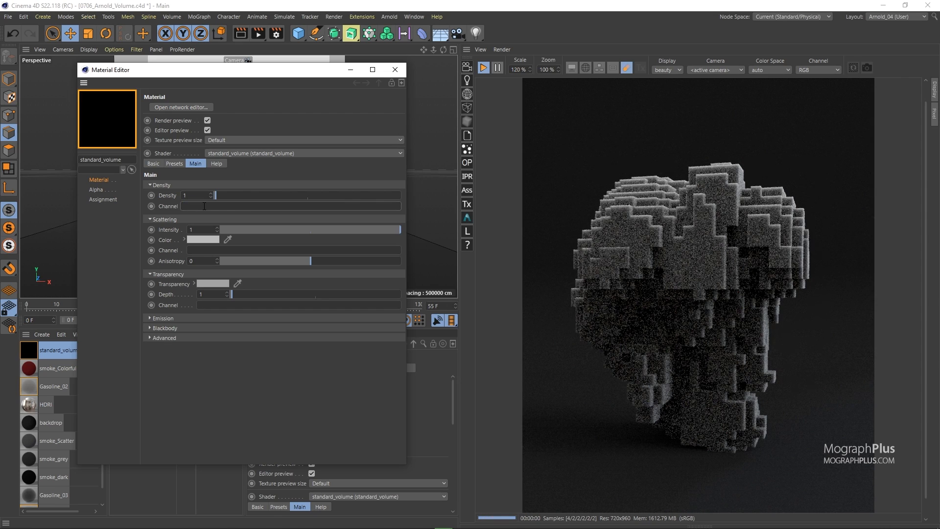
text(density)
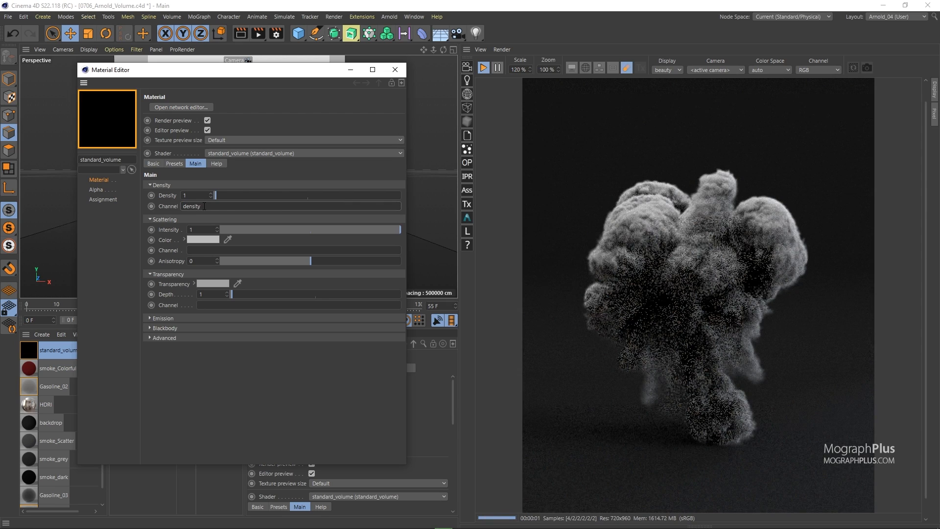
Set the density channel name to temperature
double_click(205, 206)
text(tempe)
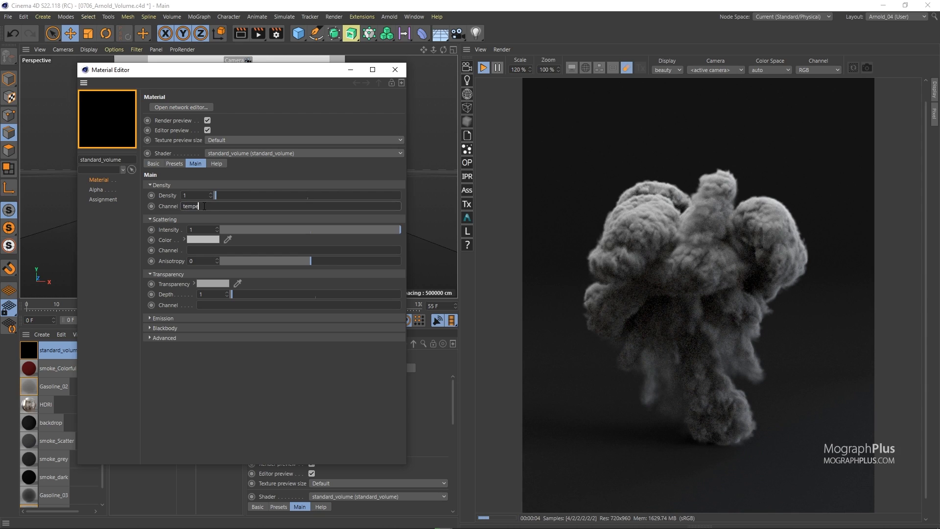
text(rature)
key(Return)
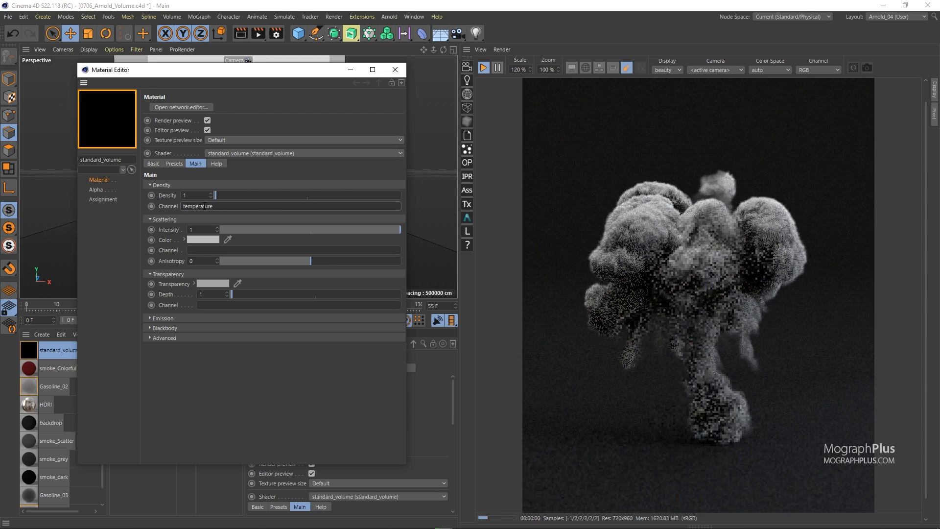
Set the density channel name back to density
double_click(204, 206)
text(density)
key(Return)
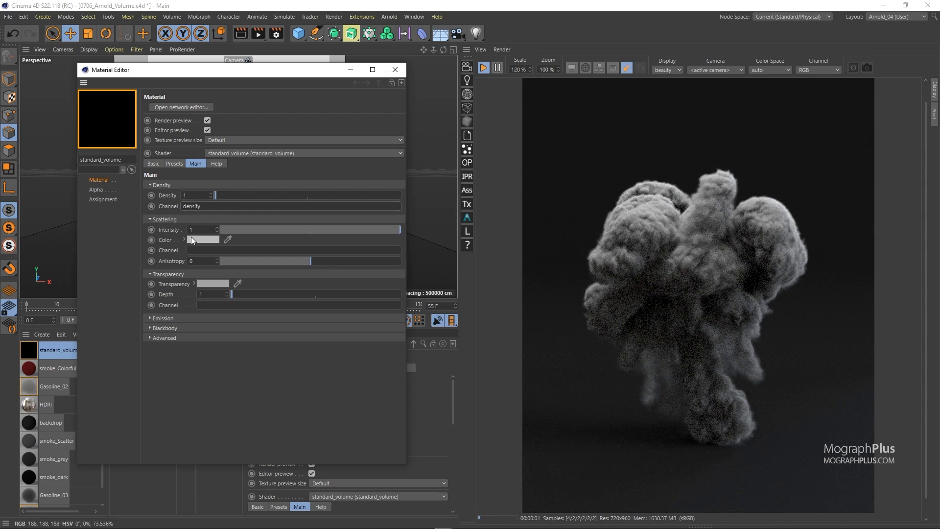
Scrub the scattering intensity down from 0.22 to 0 and back up to 1
click(172, 227)
drag(360, 230, 244, 228)
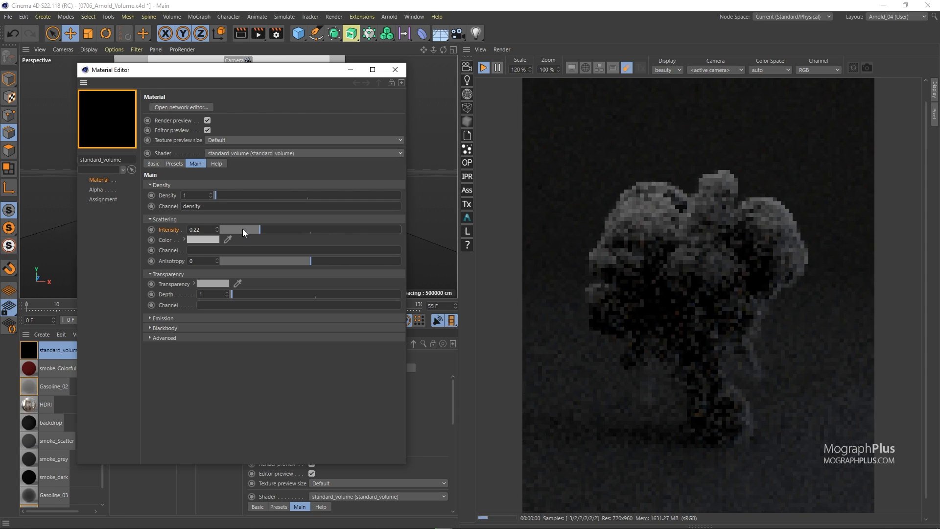
click(236, 229)
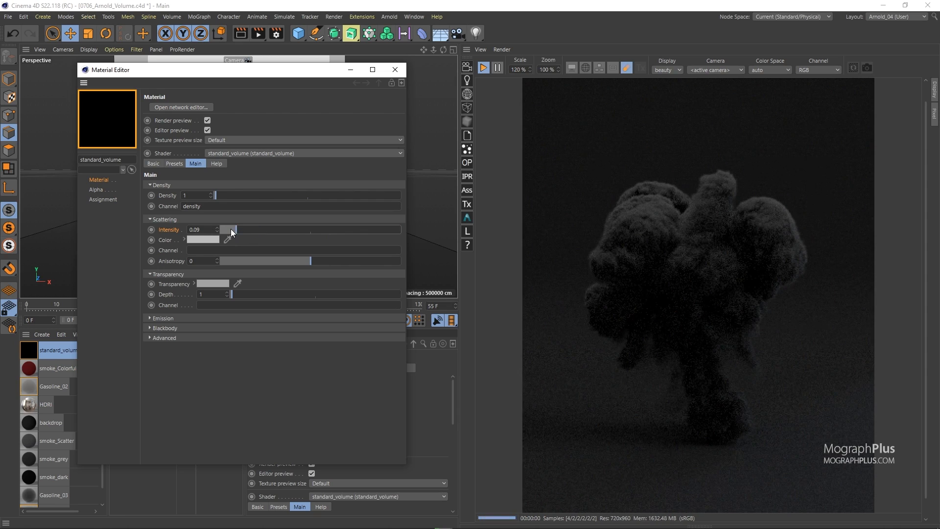
click(225, 230)
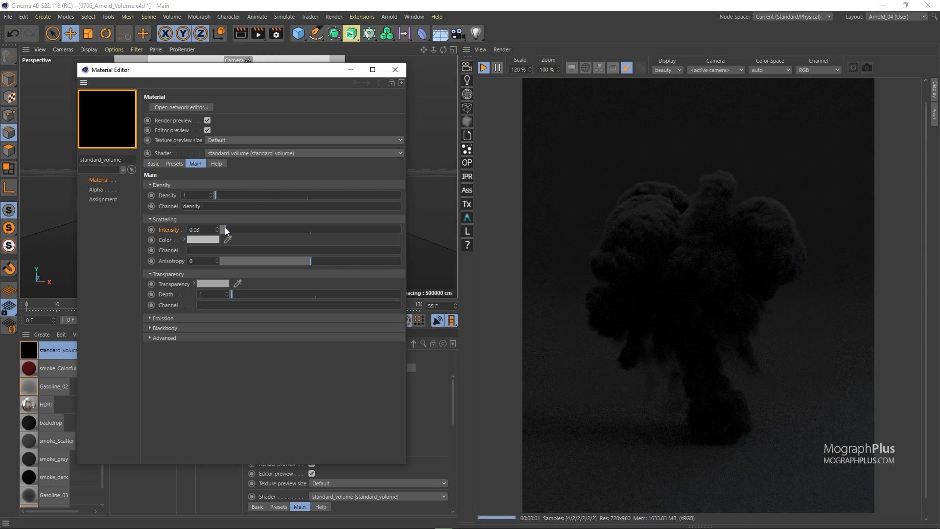
click(220, 227)
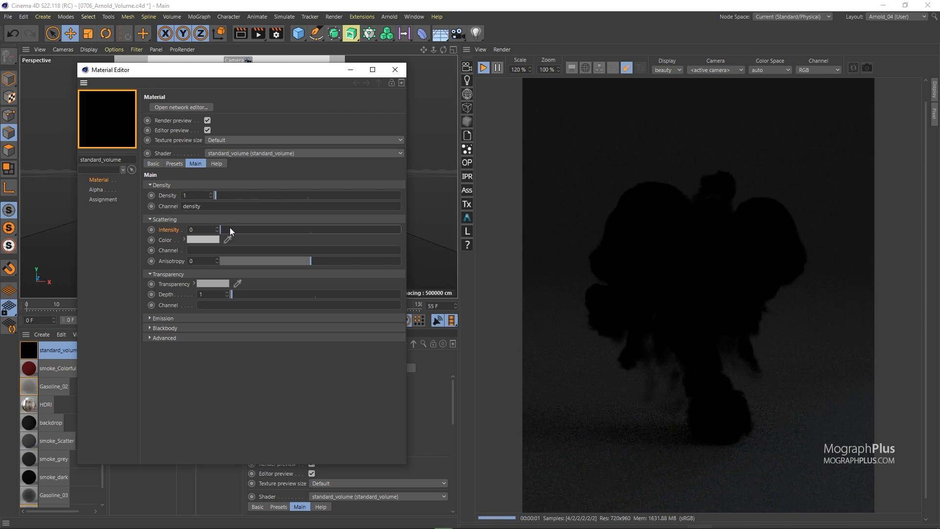
click(230, 228)
drag(274, 228, 409, 228)
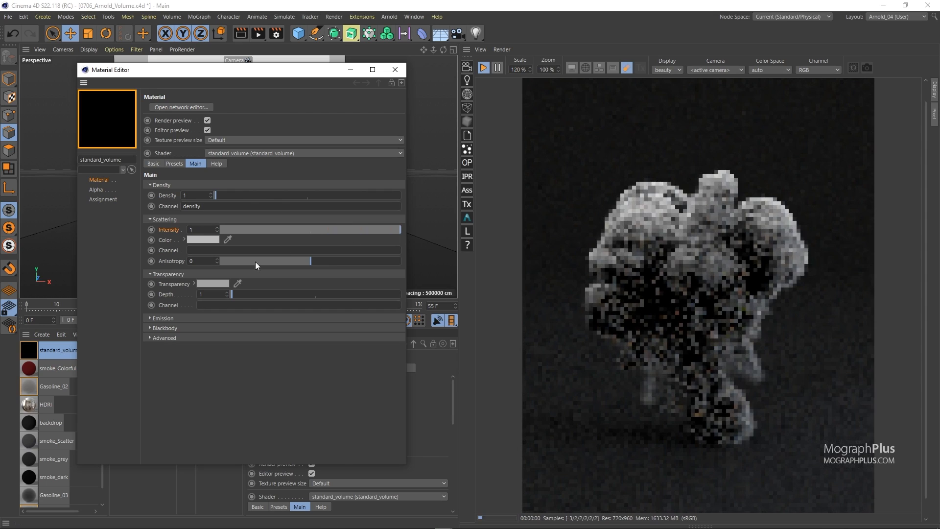
Try different scattering colors by adjusting hue, saturation and value, including purple, red and orange tints
click(183, 239)
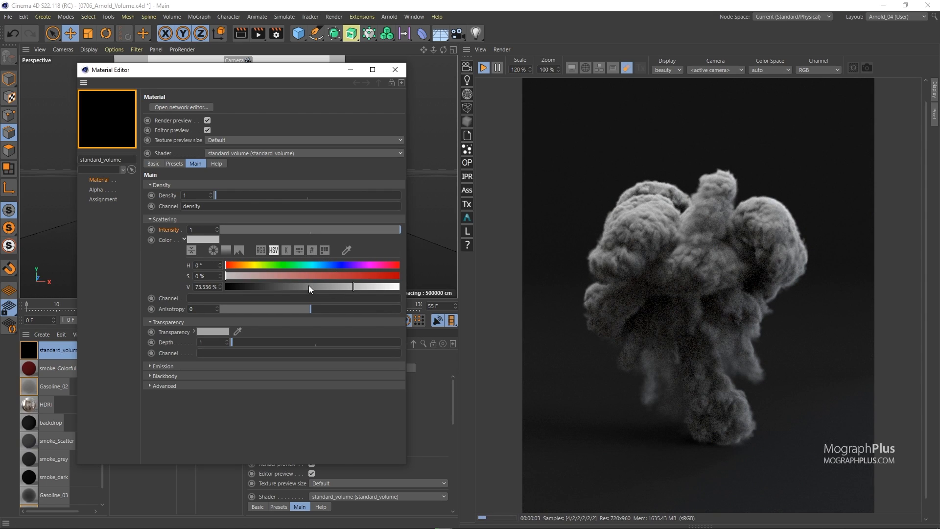
click(271, 287)
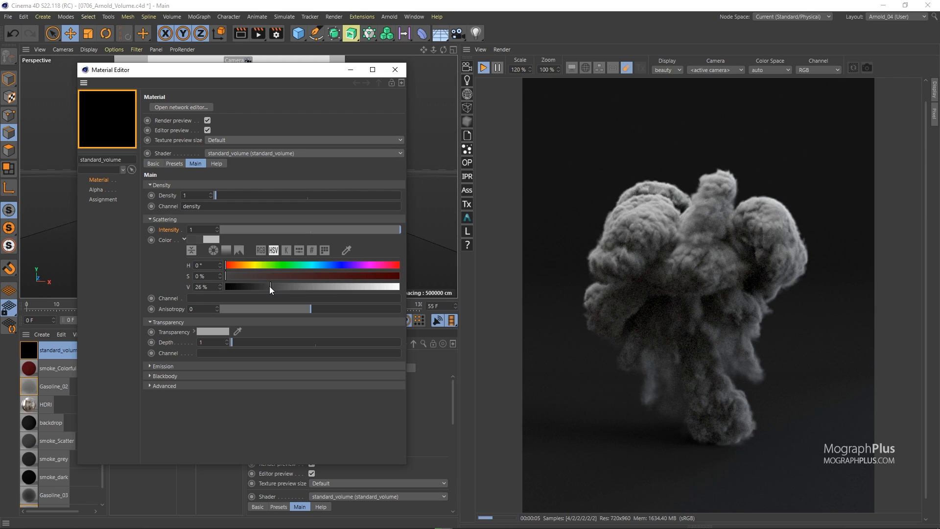
click(268, 266)
click(323, 276)
click(357, 286)
click(318, 266)
click(378, 276)
click(362, 265)
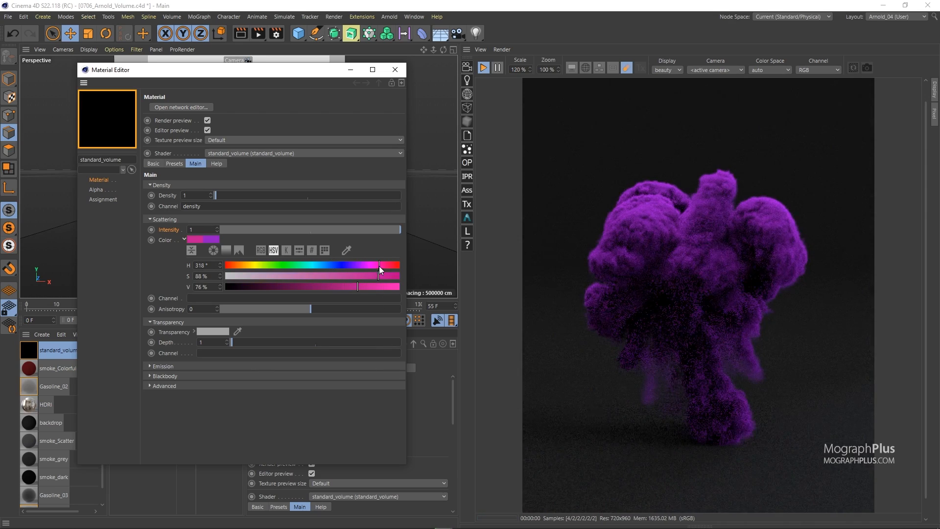
click(379, 266)
click(390, 287)
click(295, 275)
click(347, 277)
click(298, 267)
click(259, 267)
click(234, 266)
click(226, 265)
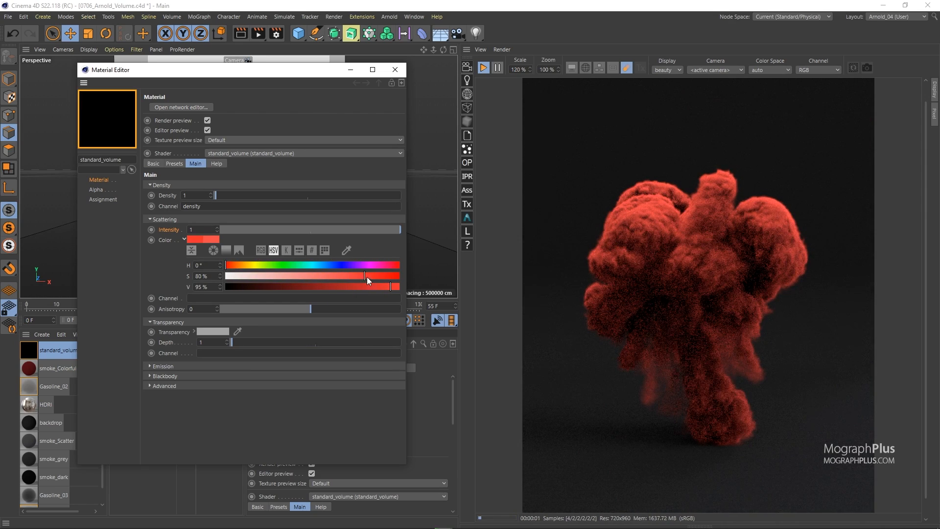
click(372, 276)
click(387, 265)
click(239, 264)
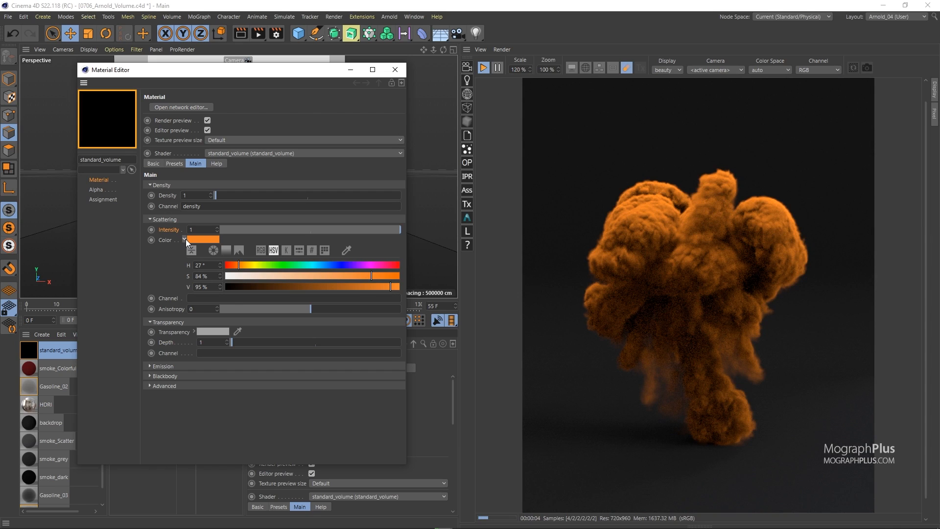
Reset the scattering color to its default value
click(185, 239)
click(184, 239)
right_click(164, 240)
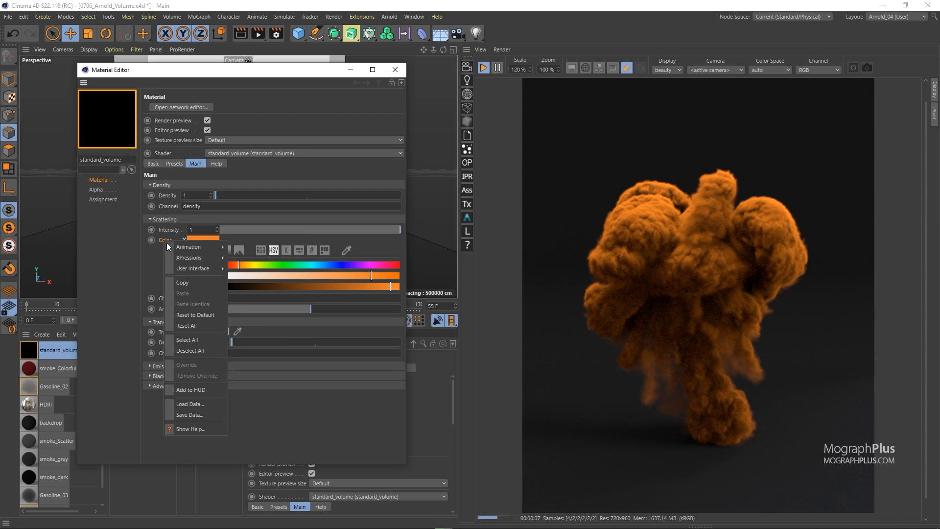
click(205, 314)
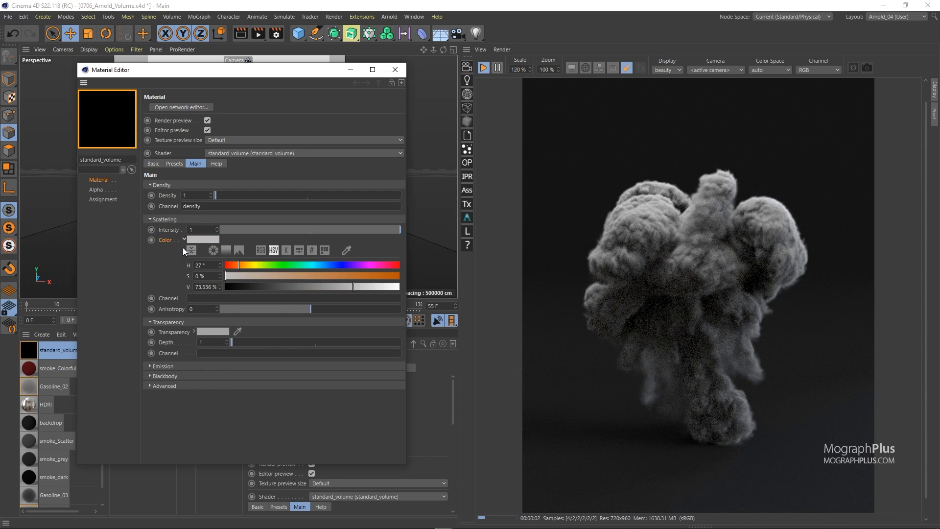
Set the scattering intensity to 0.25
double_click(200, 231)
text(0.25)
key(Return)
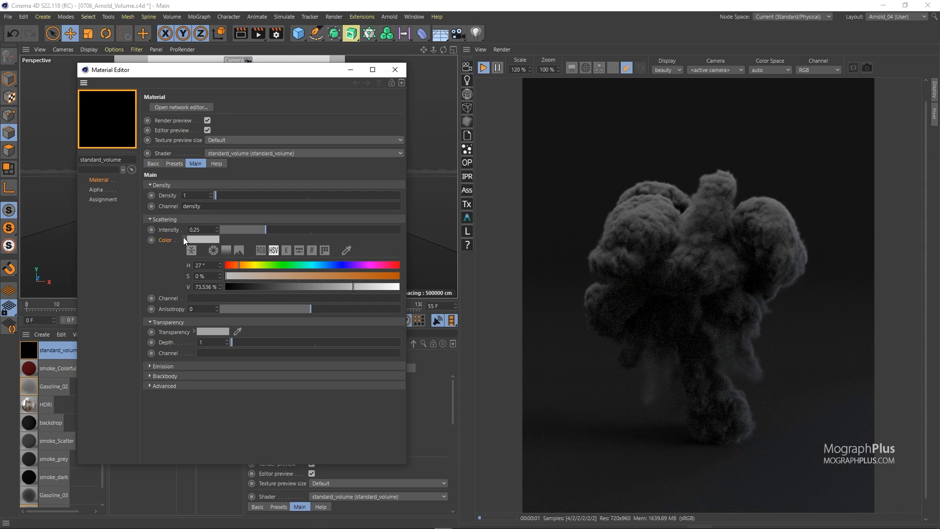
click(184, 238)
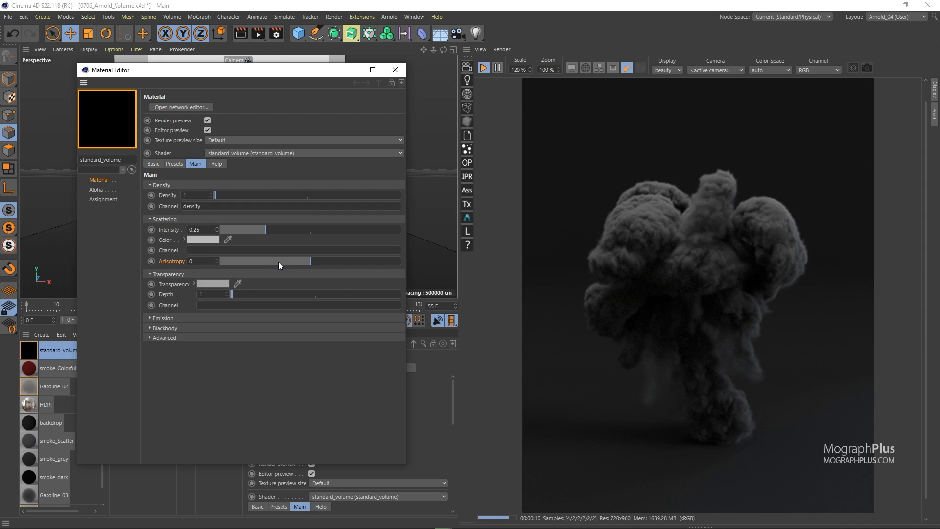
Experiment with scattering anisotropy values between -0.48 and 0.91, then reset anisotropy to default
click(384, 260)
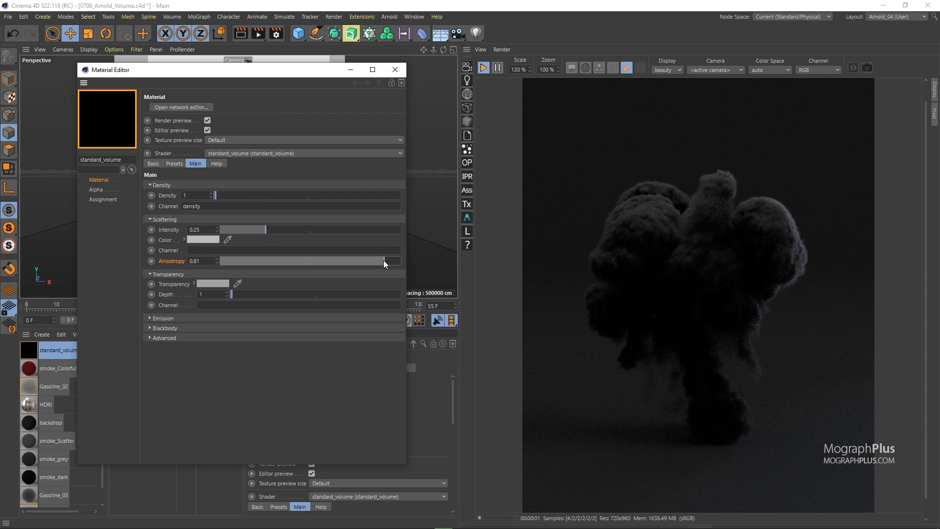
drag(392, 262, 393, 261)
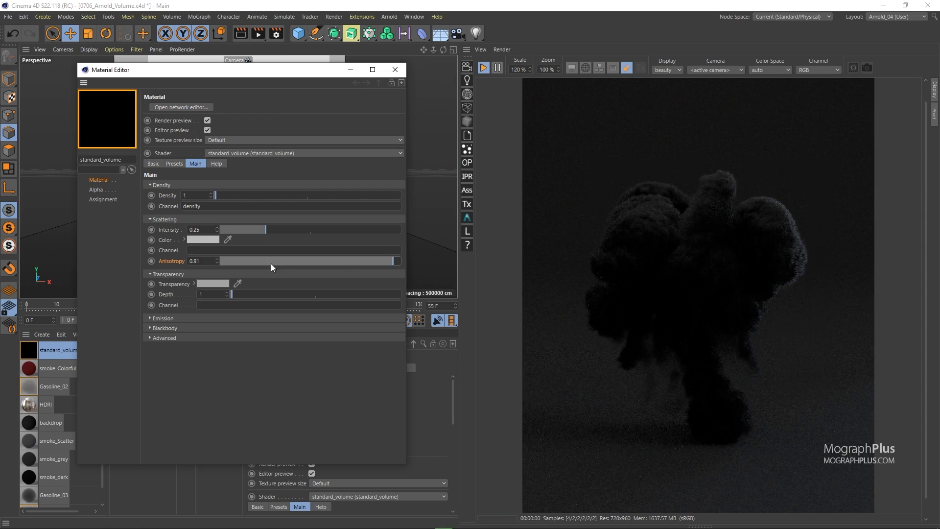
drag(238, 261, 268, 260)
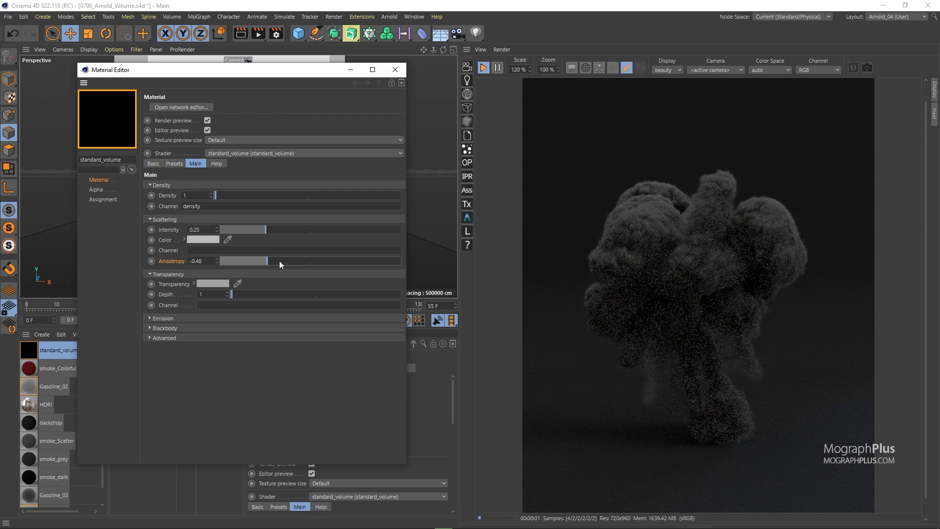
drag(311, 261, 352, 261)
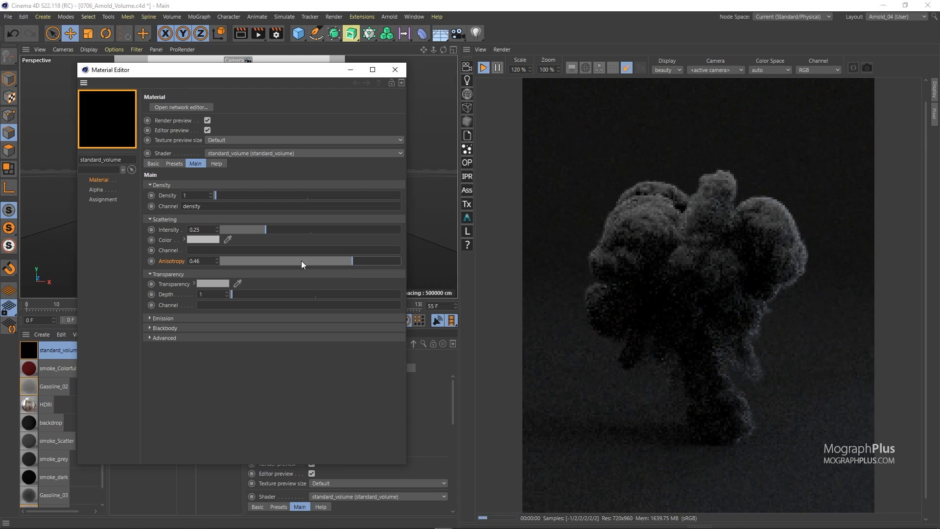
right_click(180, 263)
click(217, 338)
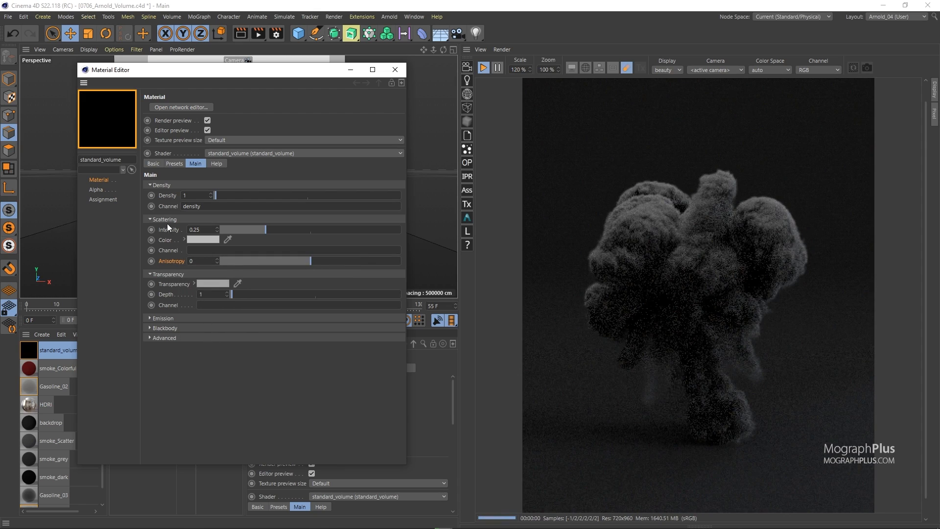
Set the transparency color to a magenta of about H 303°, S 93%, V 99%
click(194, 284)
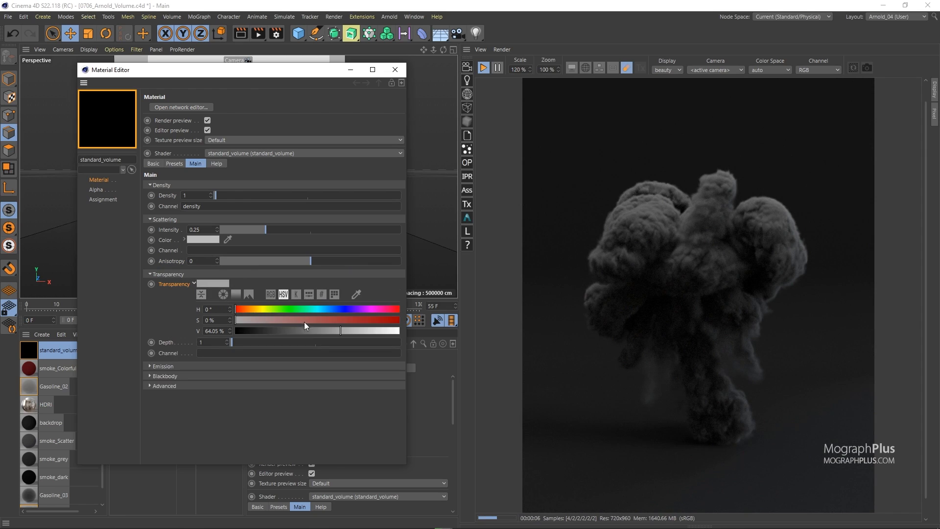
click(381, 330)
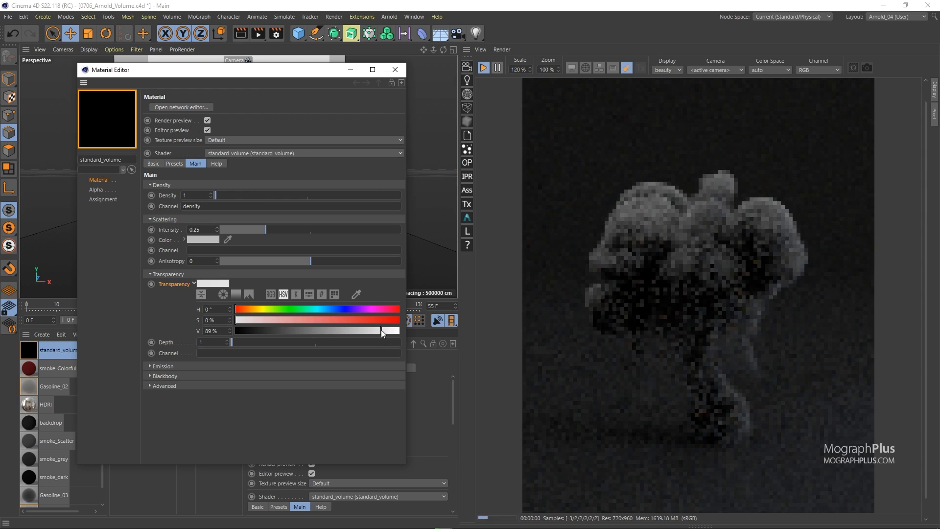
click(394, 332)
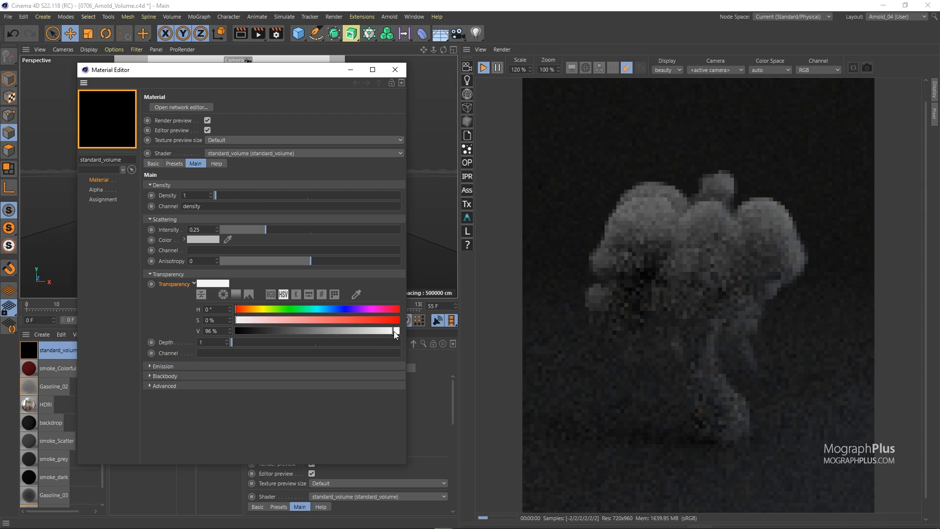
drag(397, 333, 291, 331)
click(257, 330)
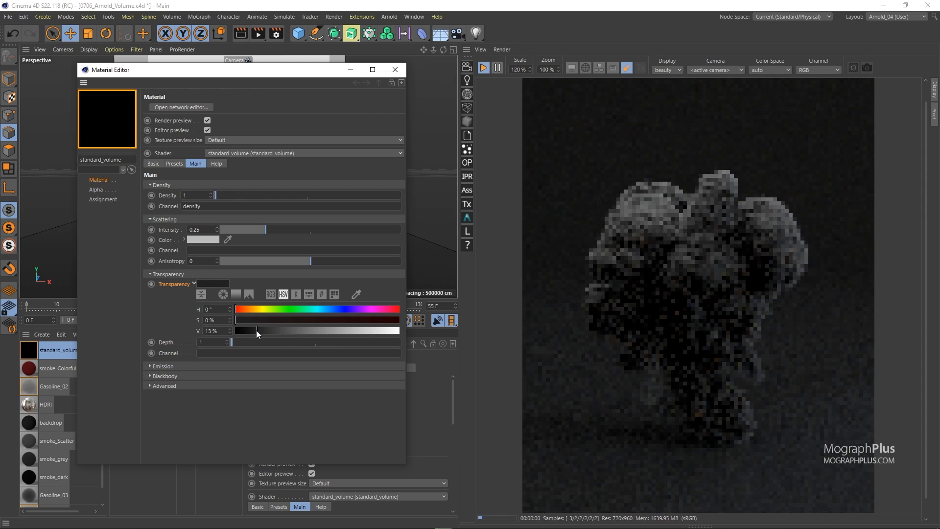
click(338, 331)
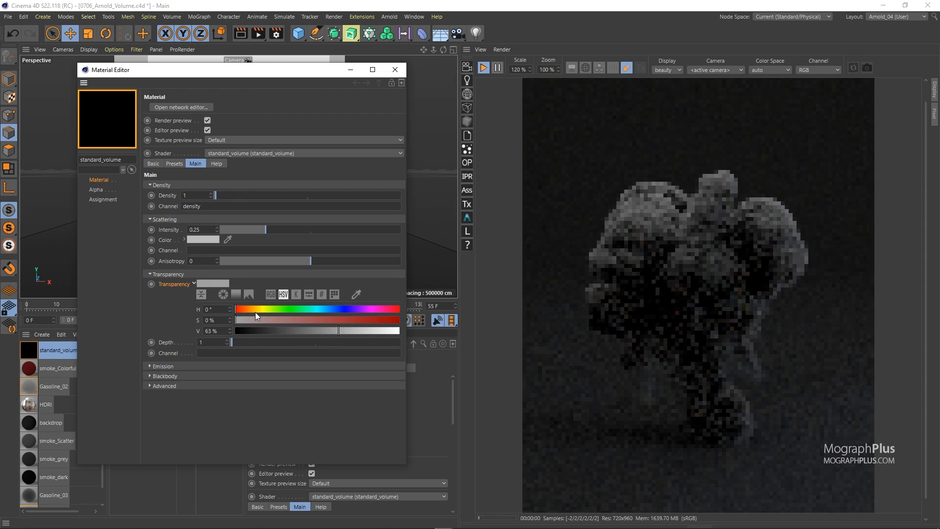
click(377, 310)
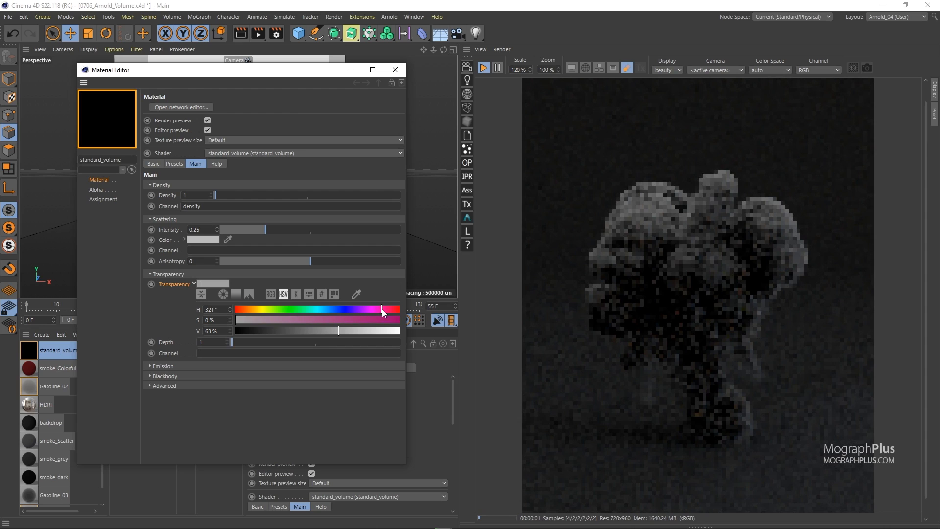
click(388, 320)
click(381, 331)
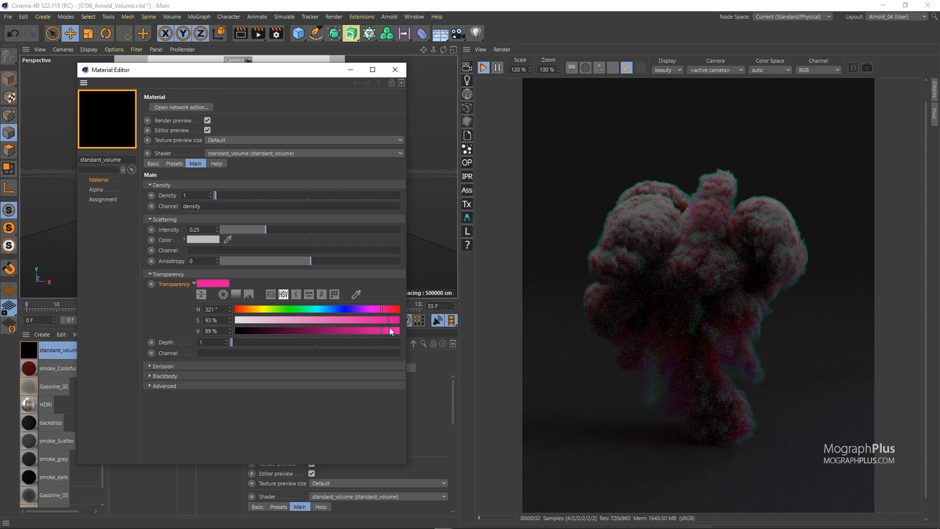
click(397, 330)
click(380, 309)
click(375, 309)
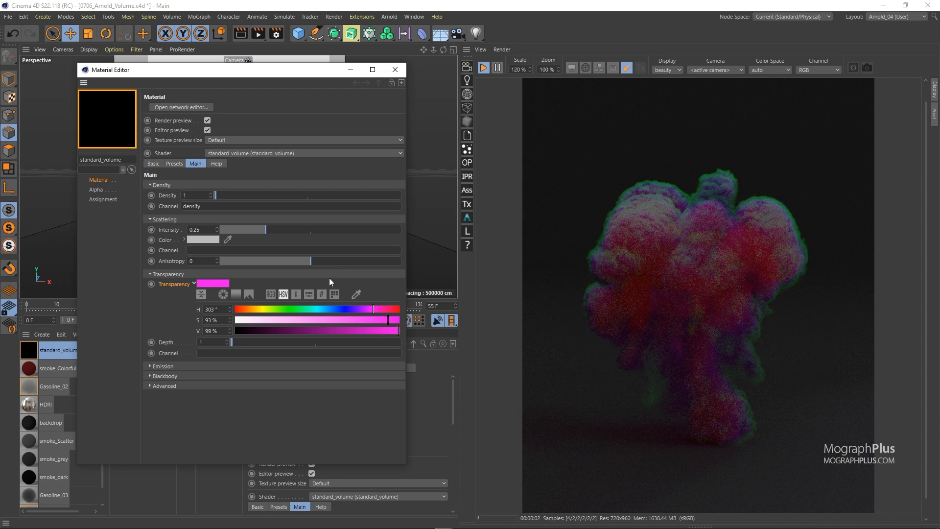
click(194, 284)
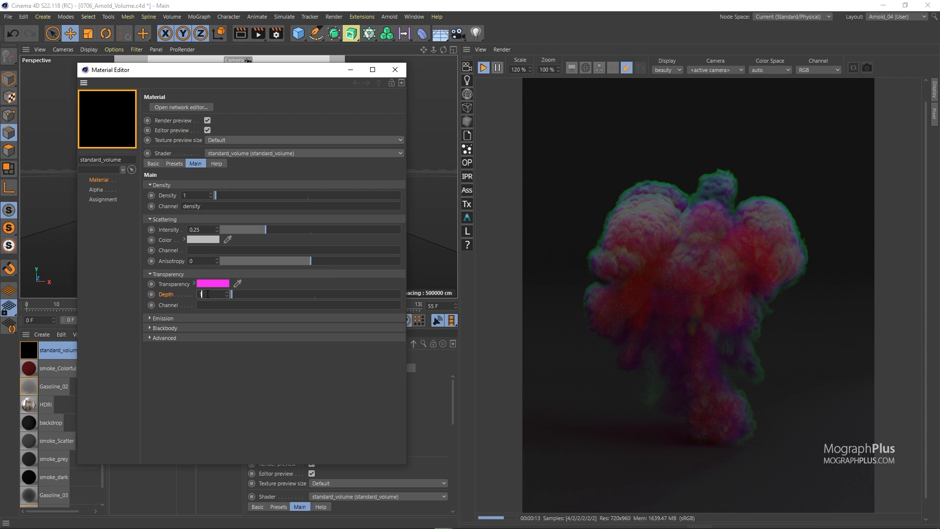
Raise the transparency depth step by step through 0.2, 1, 2 and 5 to 10
text(0.2)
key(Return)
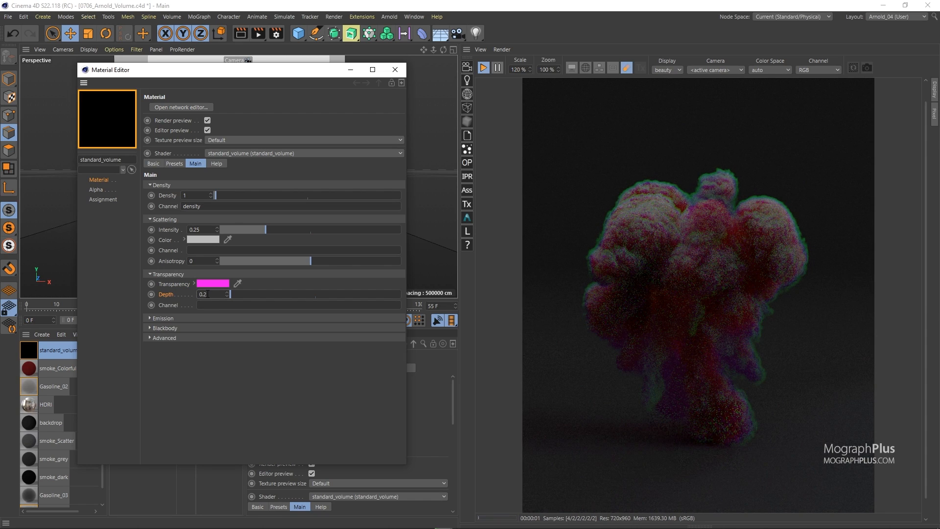
double_click(208, 294)
key(BackSpace)
text(1)
key(Return)
double_click(208, 294)
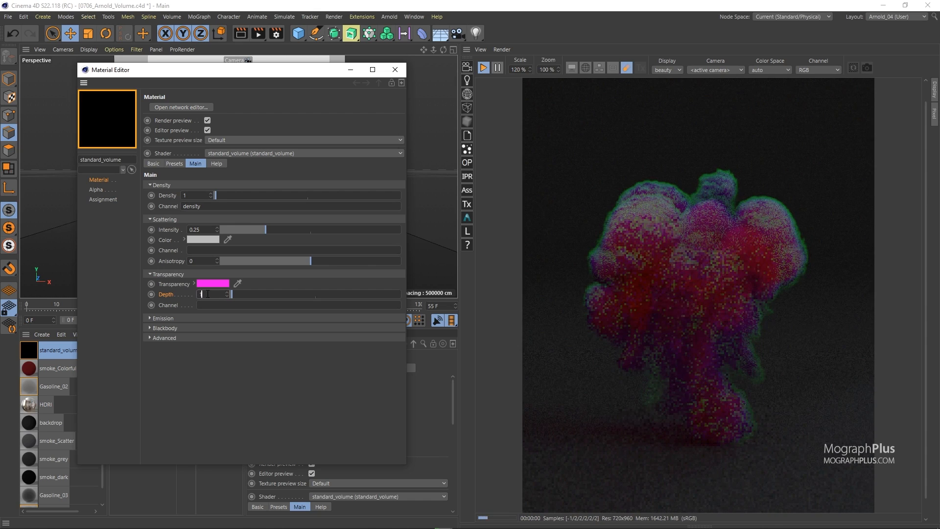
text(2)
key(Return)
double_click(208, 294)
text(5)
key(Return)
double_click(207, 293)
text(10)
key(Return)
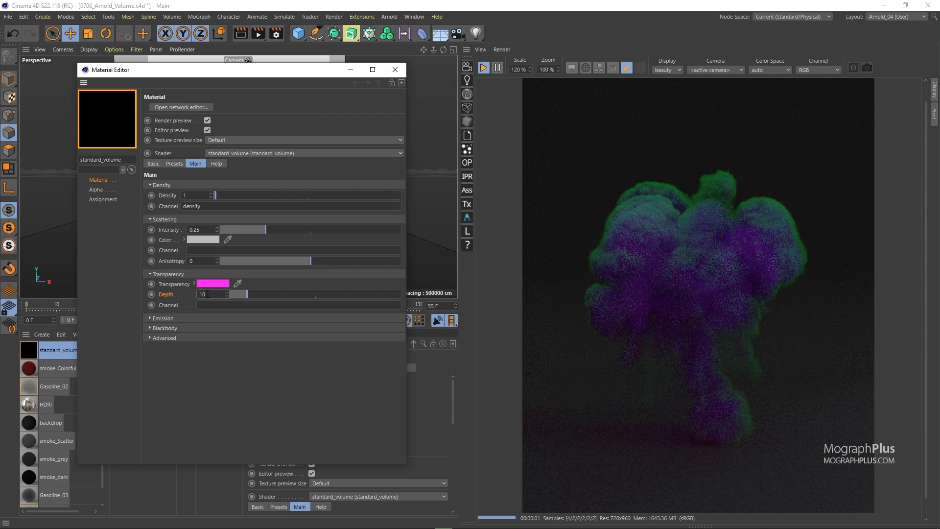
drag(277, 69, 263, 359)
drag(305, 302, 135, 303)
drag(241, 359, 237, 141)
click(208, 304)
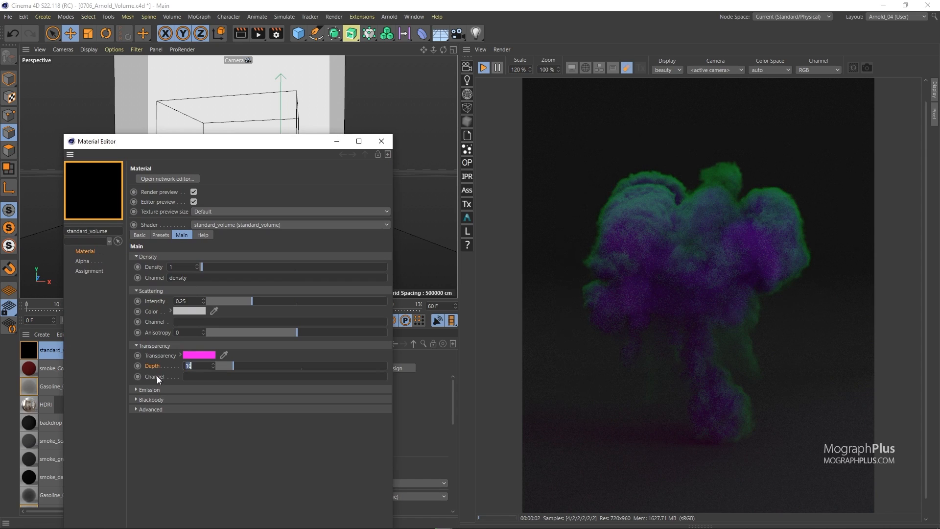
Reset the transparency settings to their defaults
right_click(157, 355)
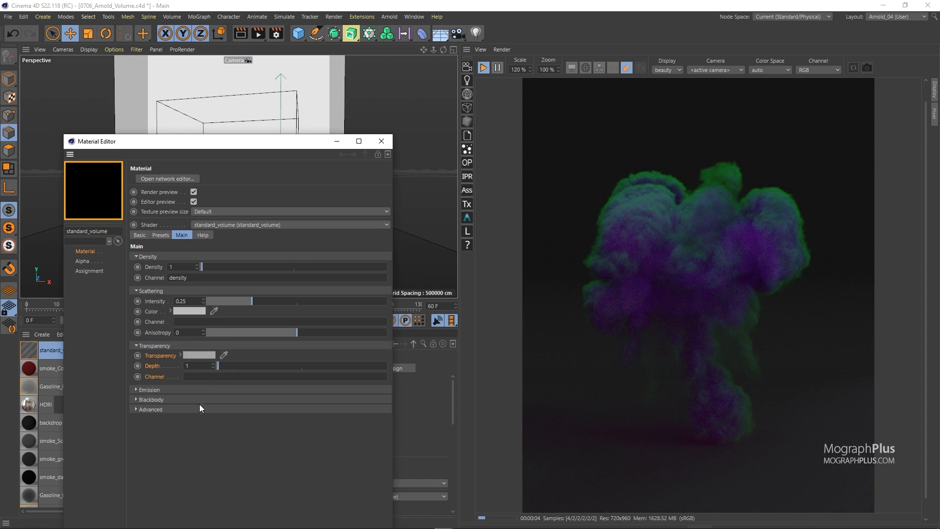
click(200, 407)
Open the Emission section and set the blackbody emission intensity to 1
click(171, 388)
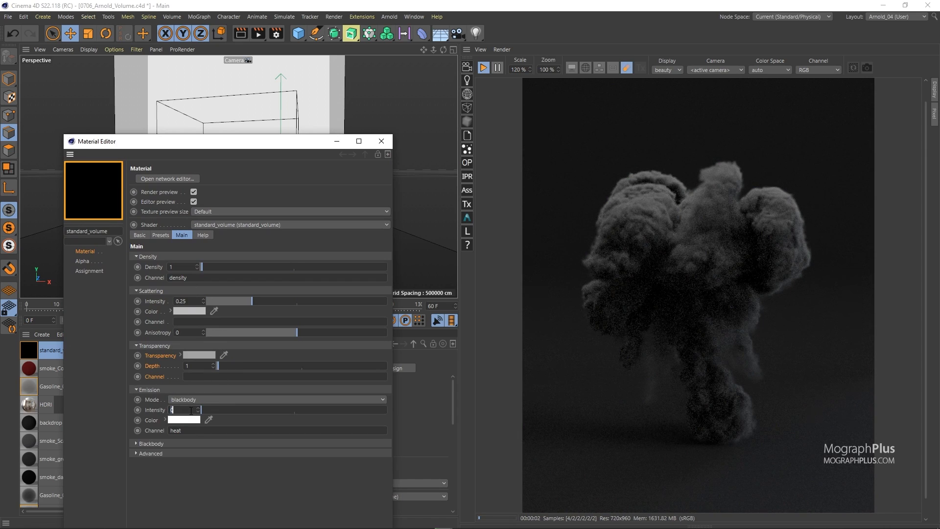
key(Return)
drag(274, 148, 273, 62)
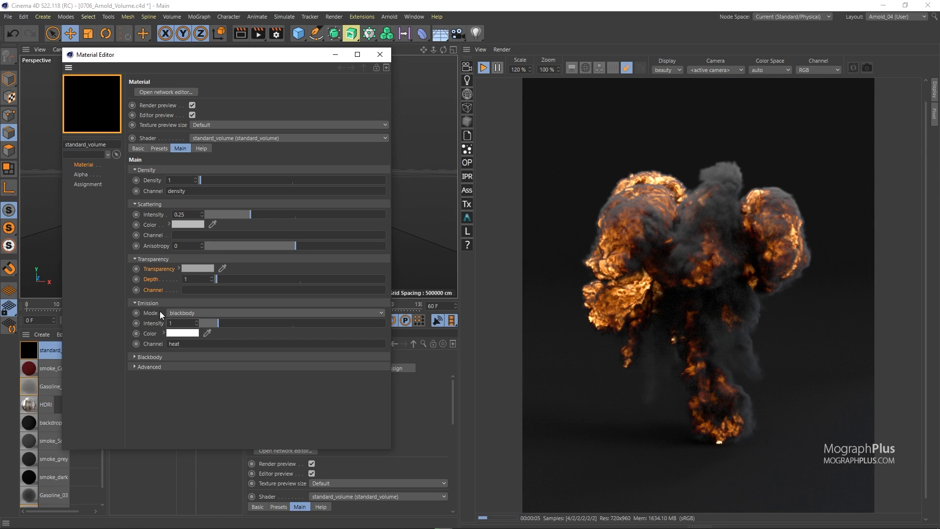
Collapse and expand the material sections to examine the Emission and Blackbody parameters
click(152, 172)
click(148, 180)
click(147, 190)
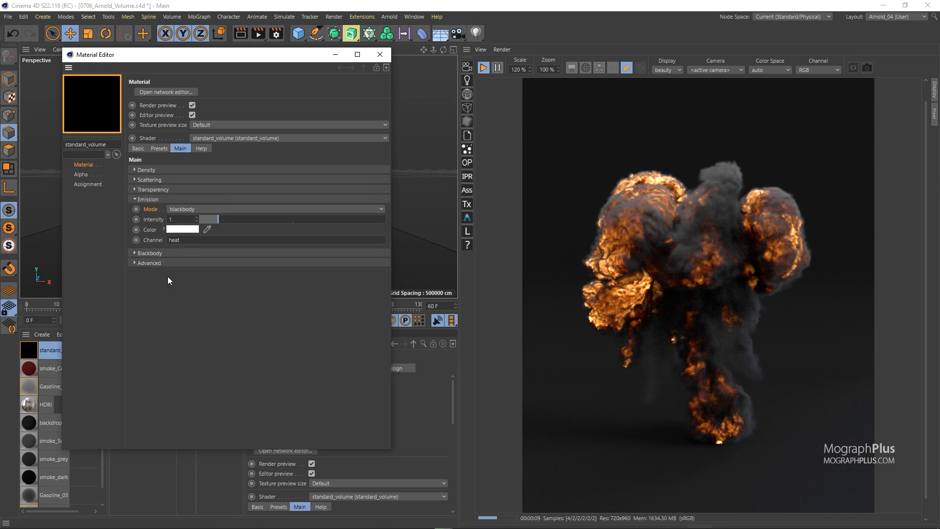
click(156, 252)
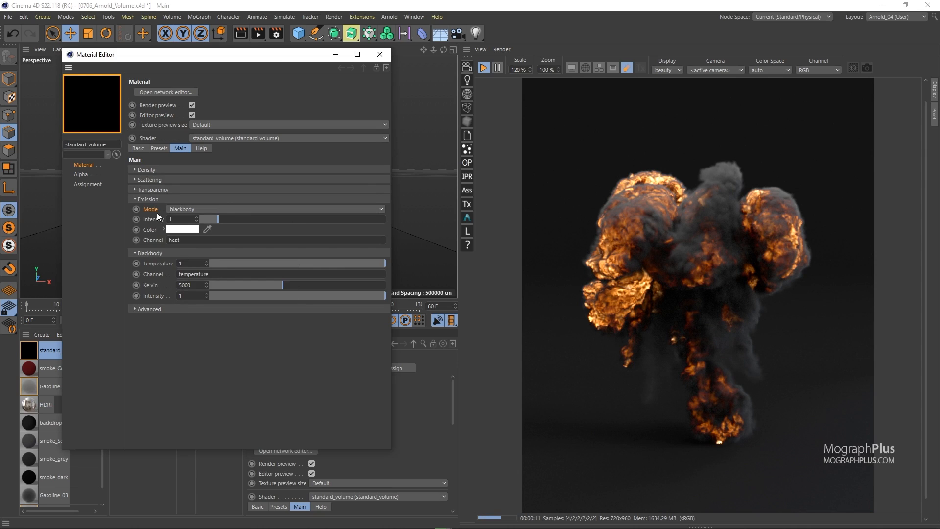
click(170, 188)
click(169, 180)
click(169, 172)
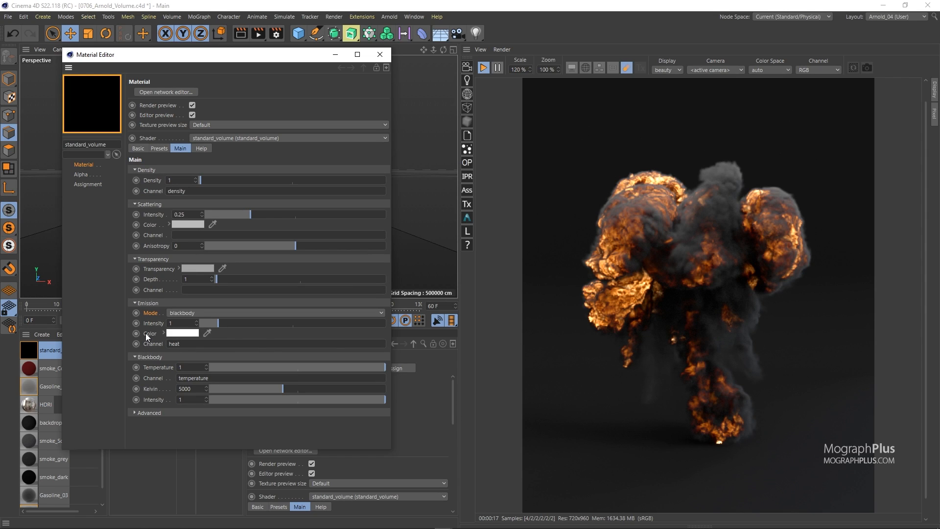
Switch the emission mode to density and set the emission color to red-orange H 8°, S 100%, V 100%
click(183, 313)
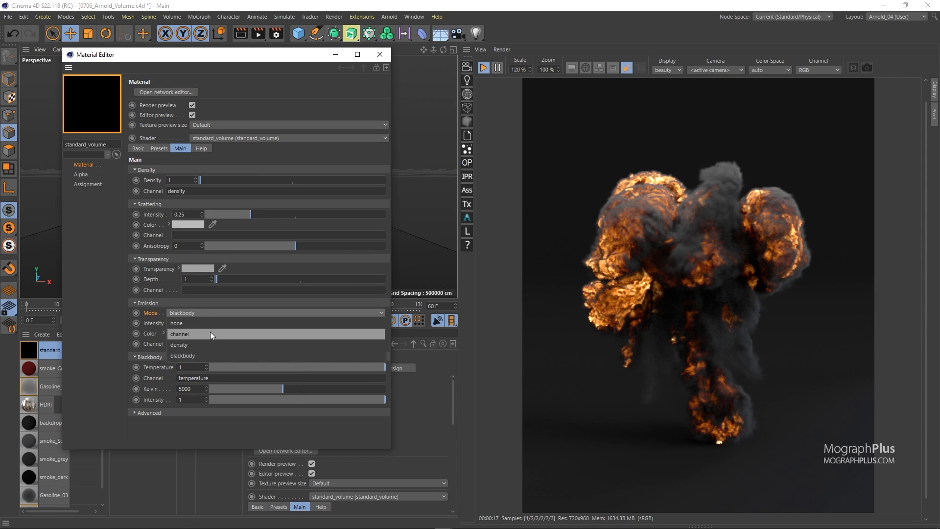
click(204, 344)
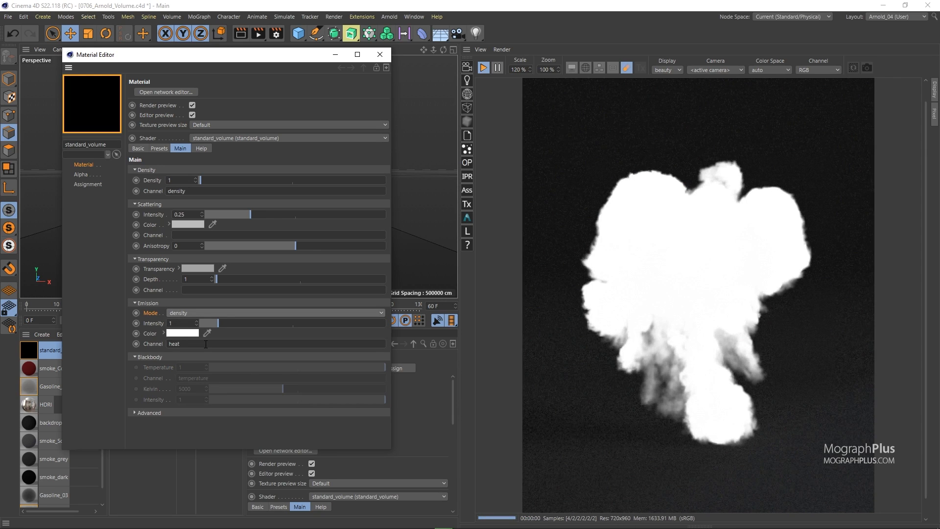
click(149, 333)
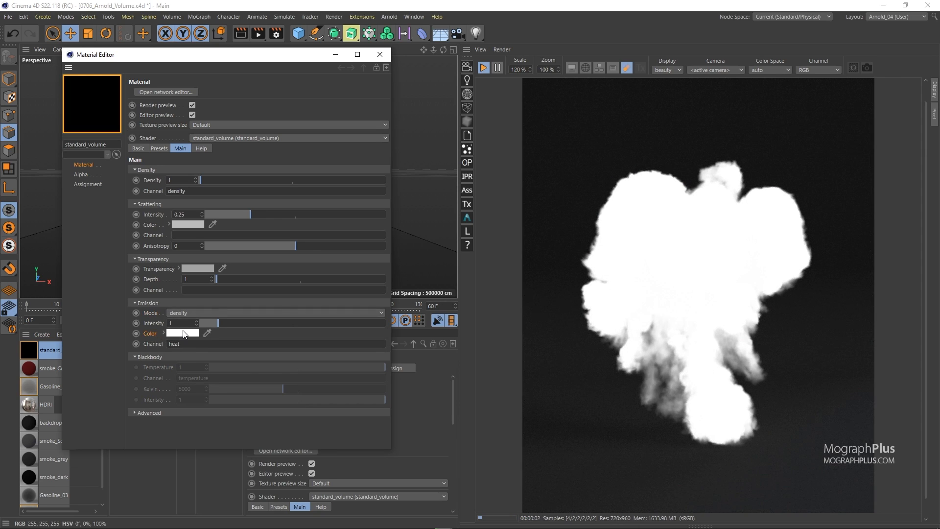
click(183, 332)
drag(139, 329, 131, 330)
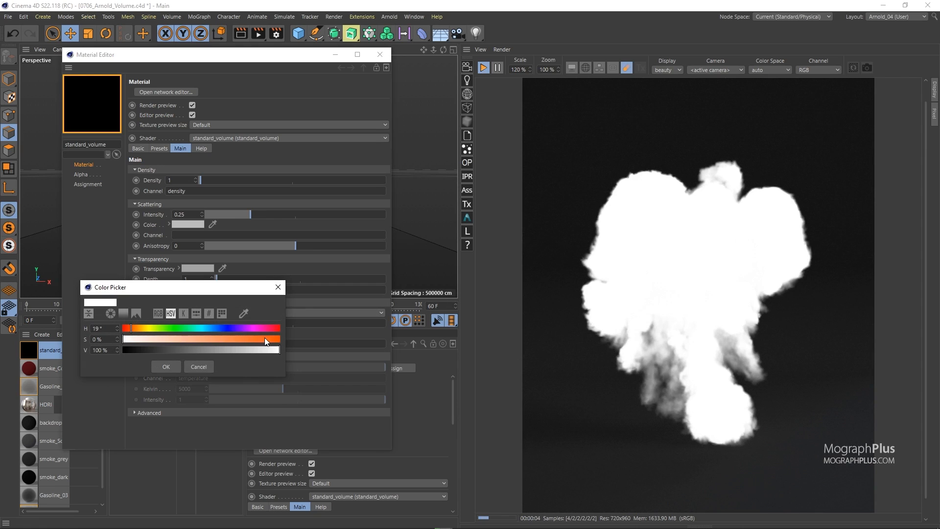
drag(264, 340, 280, 340)
drag(132, 328, 126, 328)
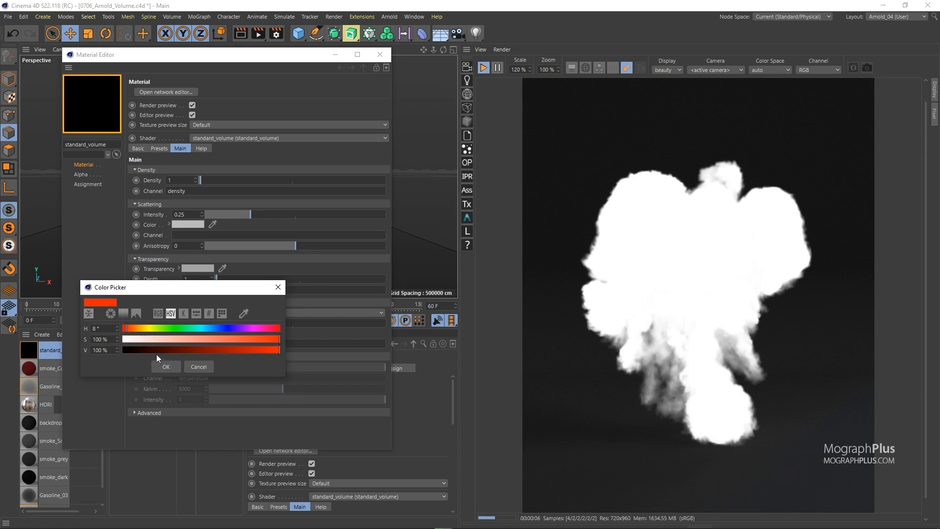
click(168, 365)
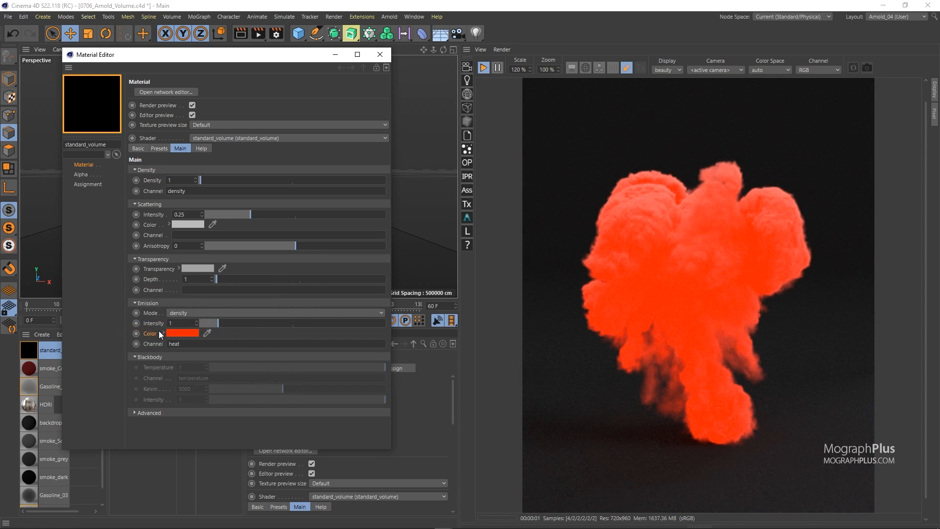
Set the emission mode to channel and the emission channel to temperature
click(176, 313)
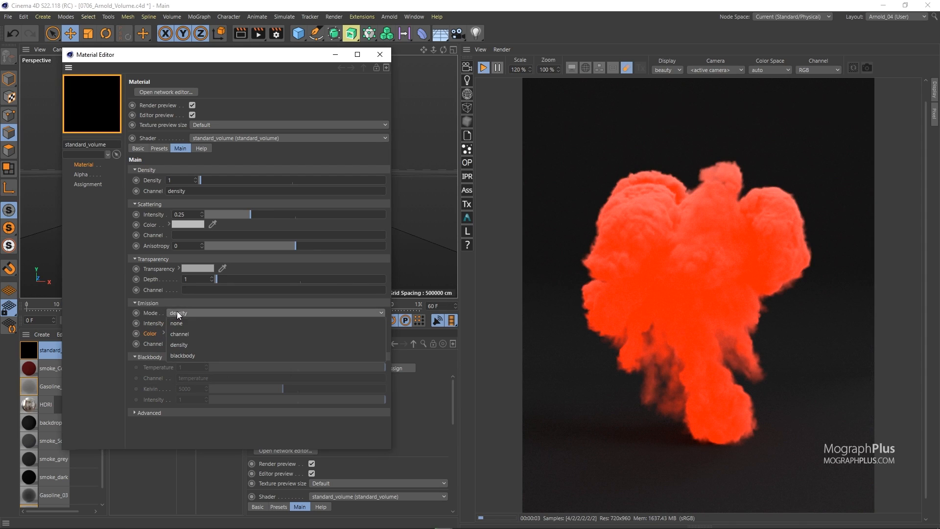
click(201, 334)
double_click(198, 343)
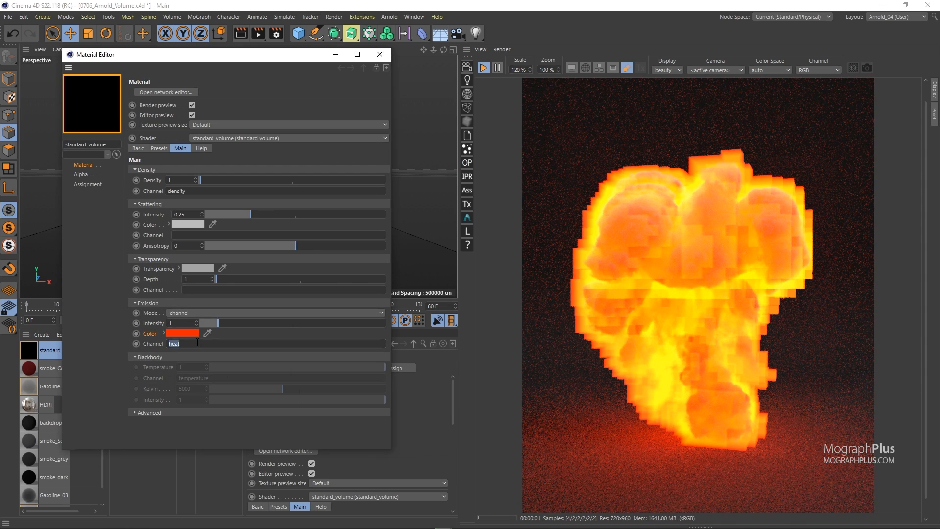
text(temperature)
key(Return)
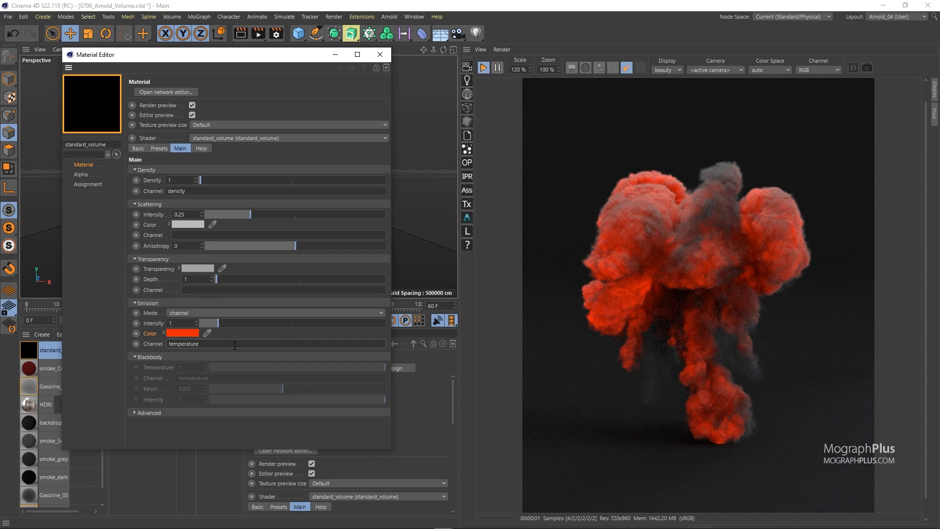
Reset the emission color to its default value
right_click(153, 335)
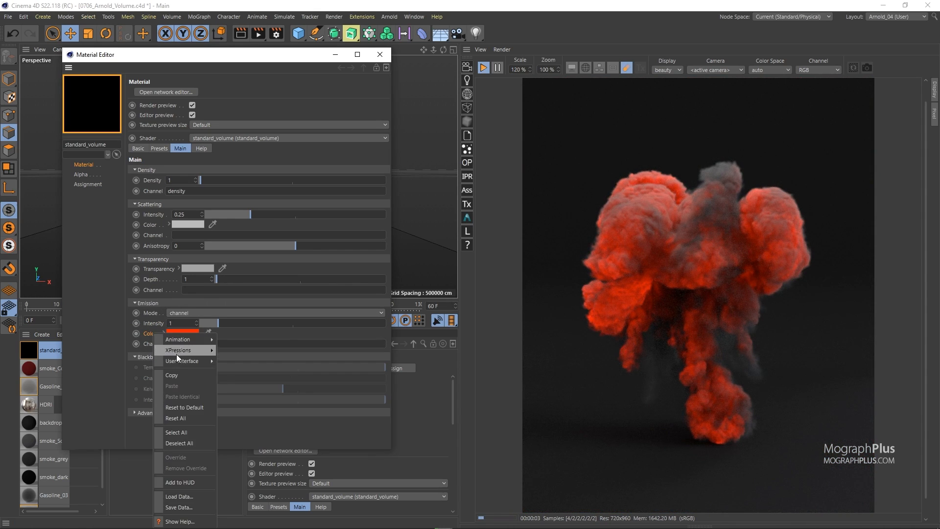
click(193, 402)
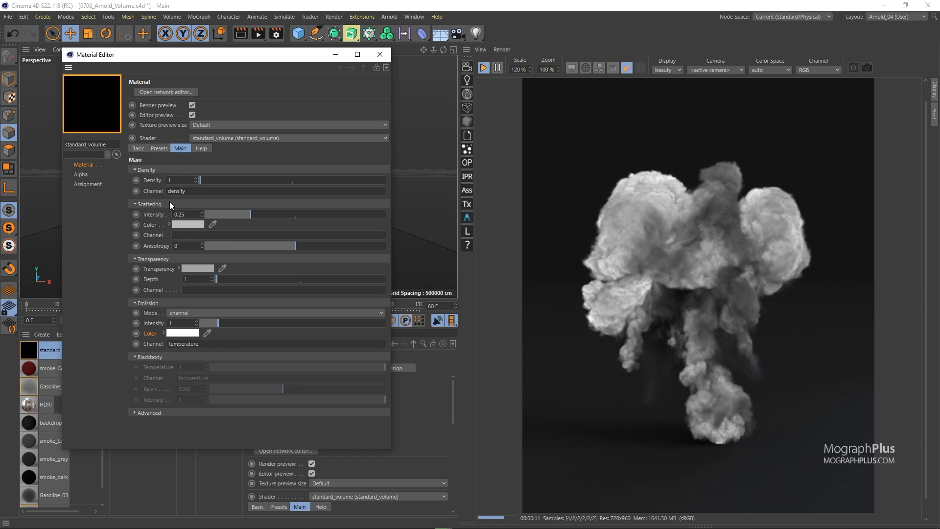
Open the Arnold shader network editor for the material and enlarge its window
click(167, 92)
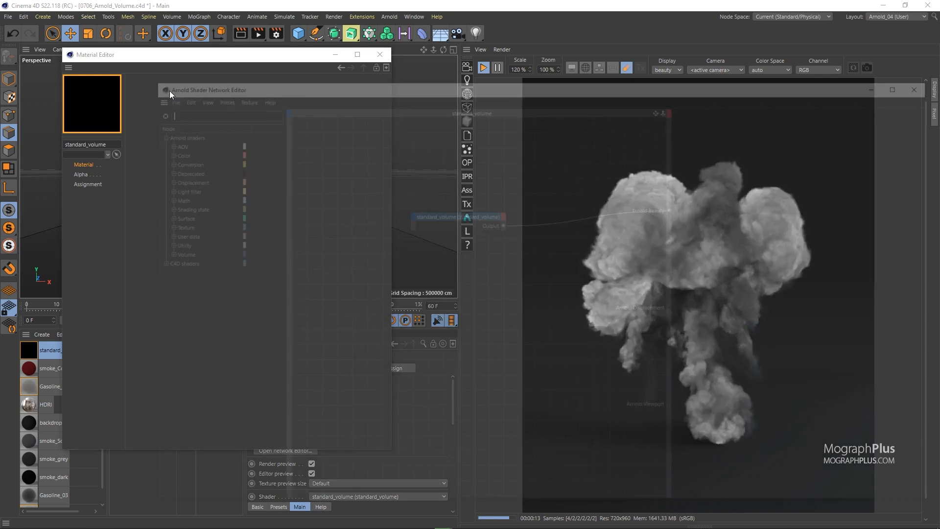
drag(306, 84, 244, 80)
drag(772, 494, 479, 436)
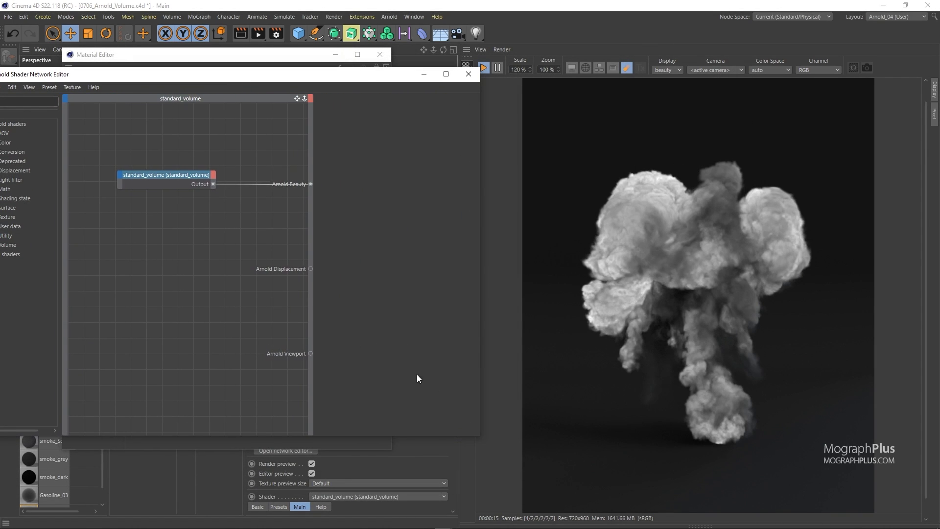
drag(315, 278, 353, 274)
drag(291, 78, 375, 78)
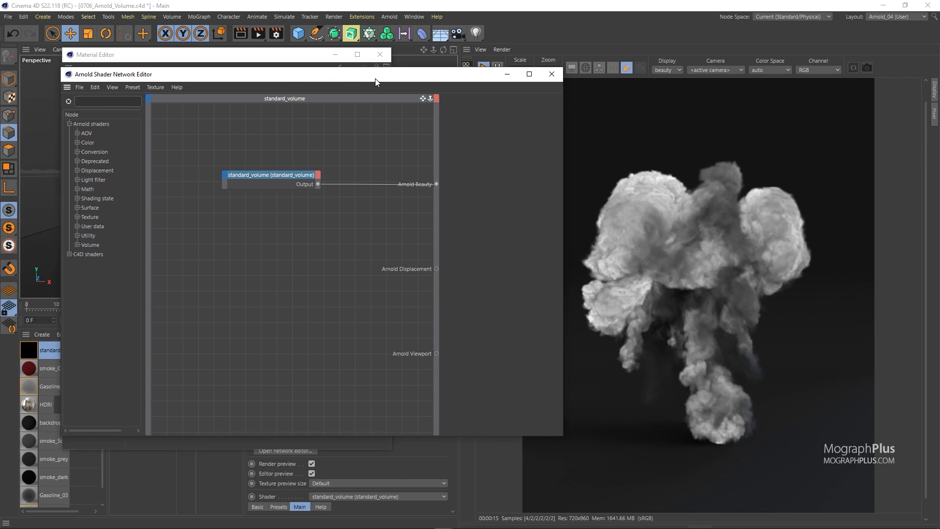
Add a volume_sample_rgb node from the Volume shaders to the network
click(77, 245)
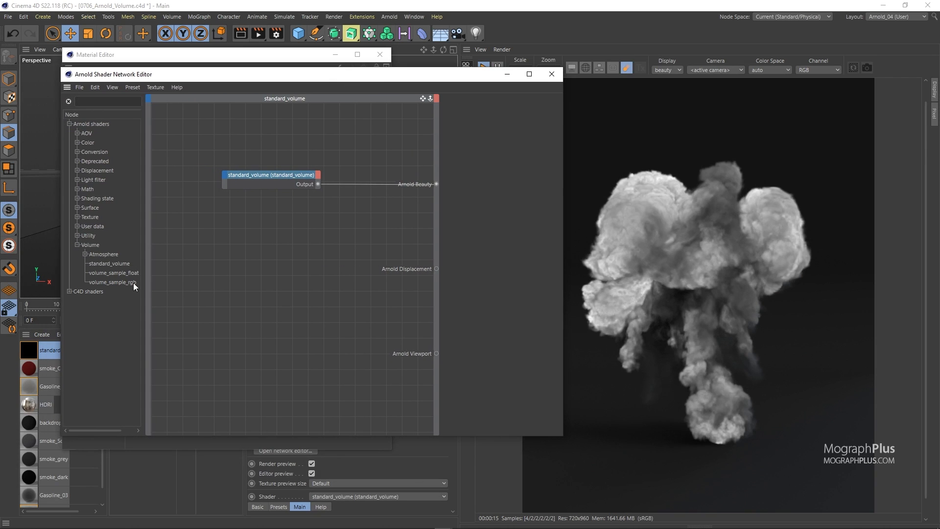
drag(119, 283, 236, 275)
drag(271, 180, 343, 191)
drag(271, 263, 246, 280)
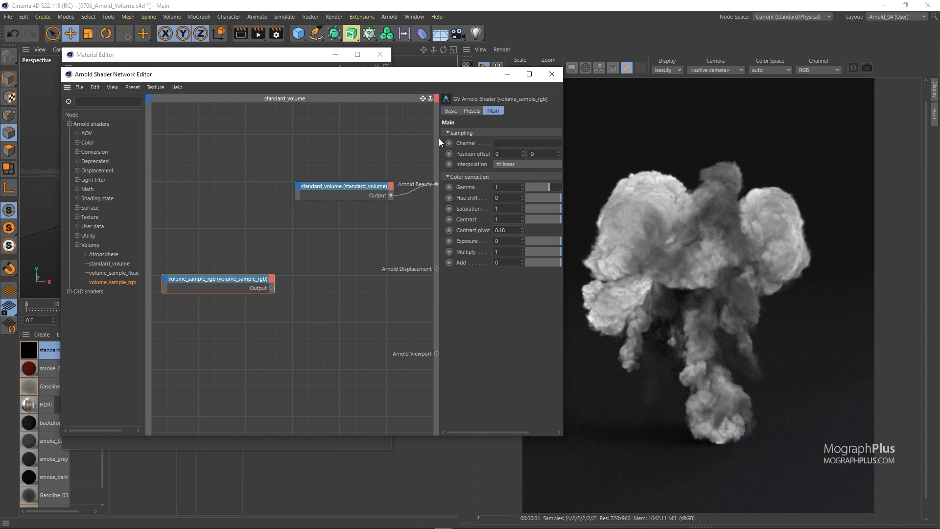
Set the volume_sample_rgb node's channel to temperature
drag(438, 138, 406, 139)
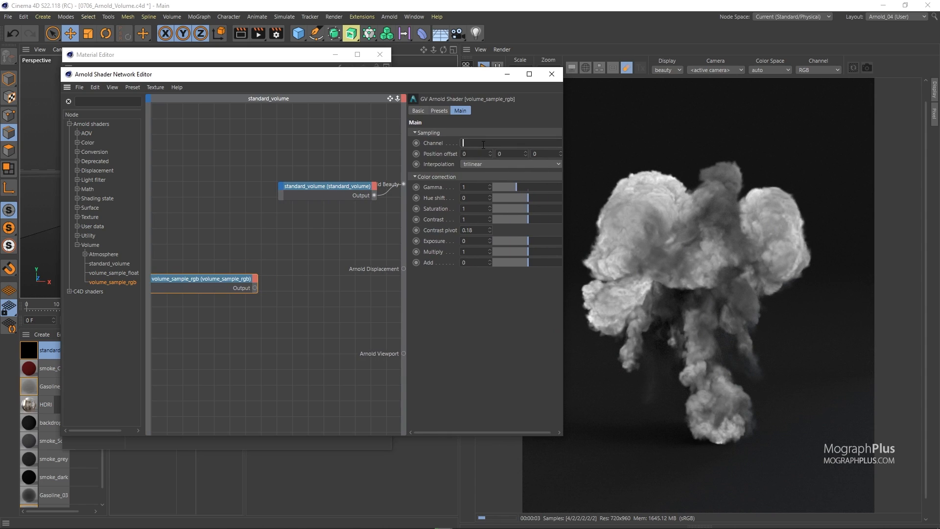
text(temperature)
drag(225, 280, 249, 287)
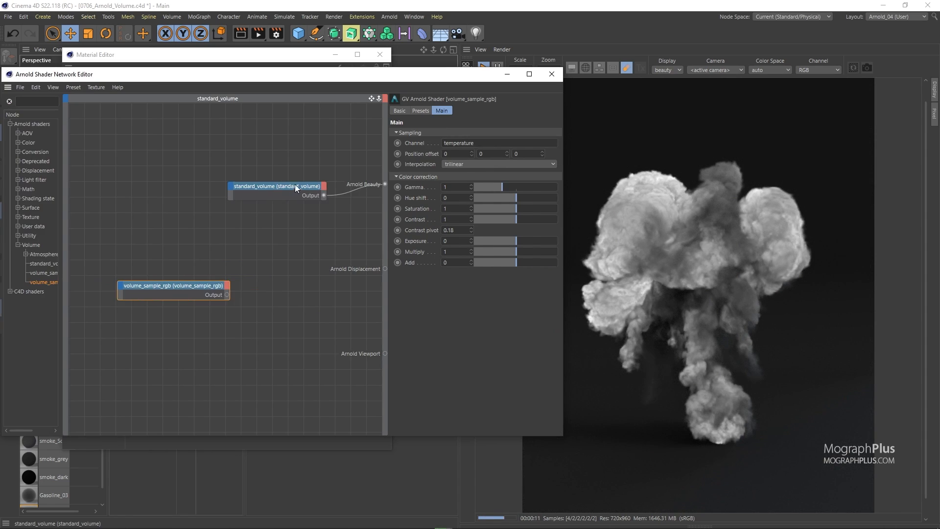
drag(293, 184, 306, 184)
drag(196, 283, 171, 279)
click(256, 257)
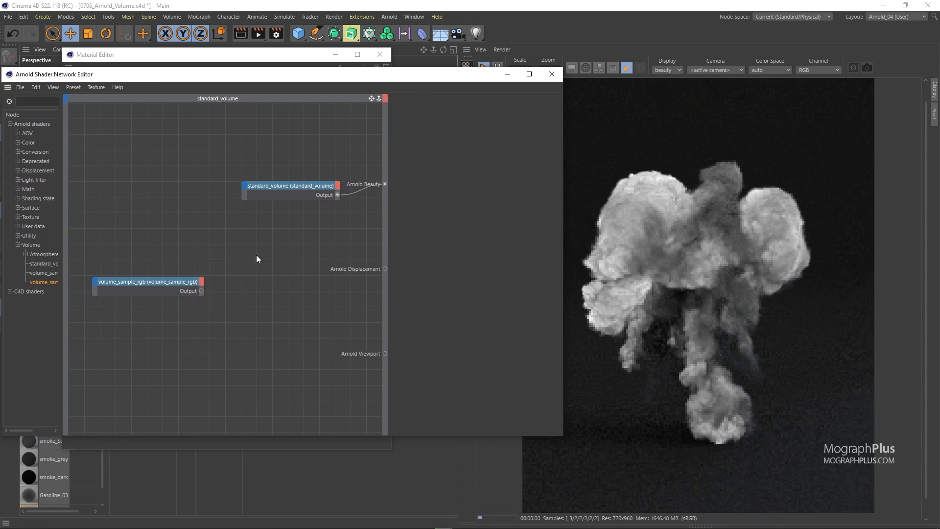
Add a ramp_rgb node fed by the volume_sample_rgb output
key(Tab)
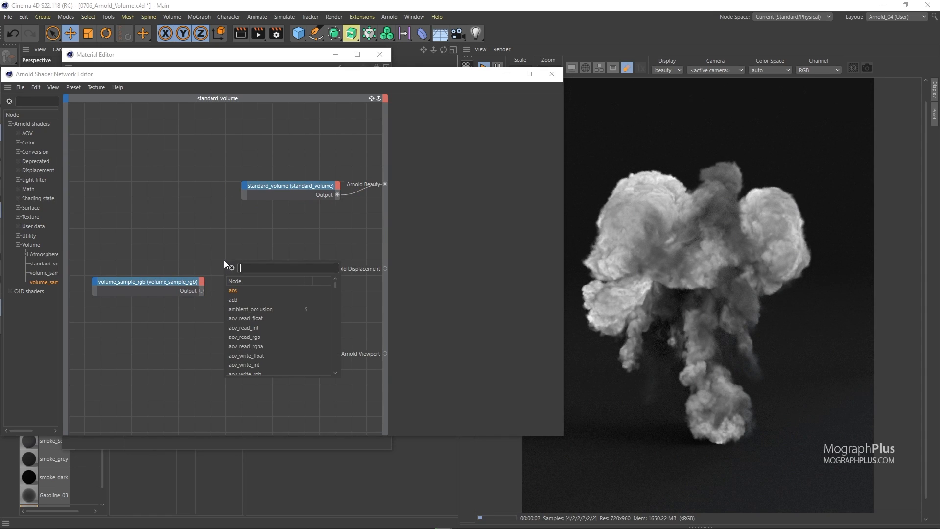
text(ramp)
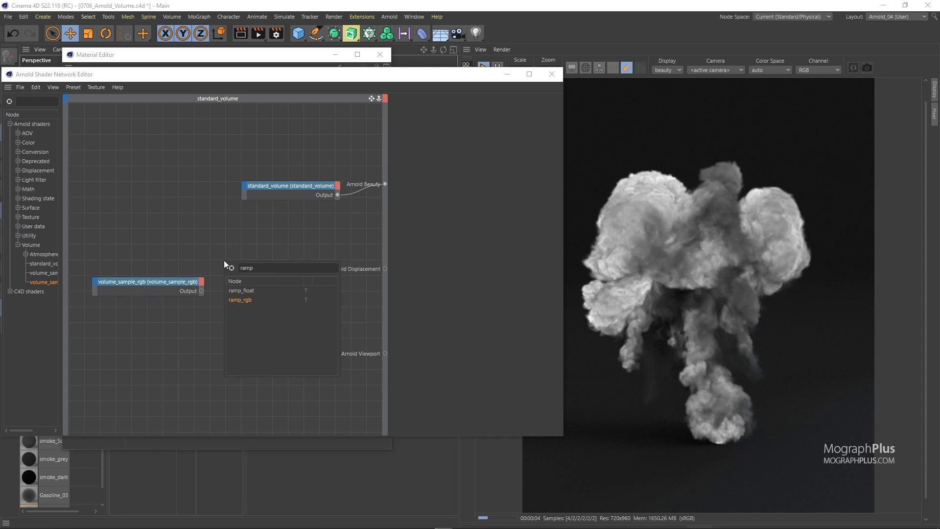
key(Return)
drag(216, 256, 232, 278)
Connect the ramp_rgb output to the standard_volume's Emission Color input
click(294, 284)
drag(295, 287, 244, 186)
mouse_move(254, 193)
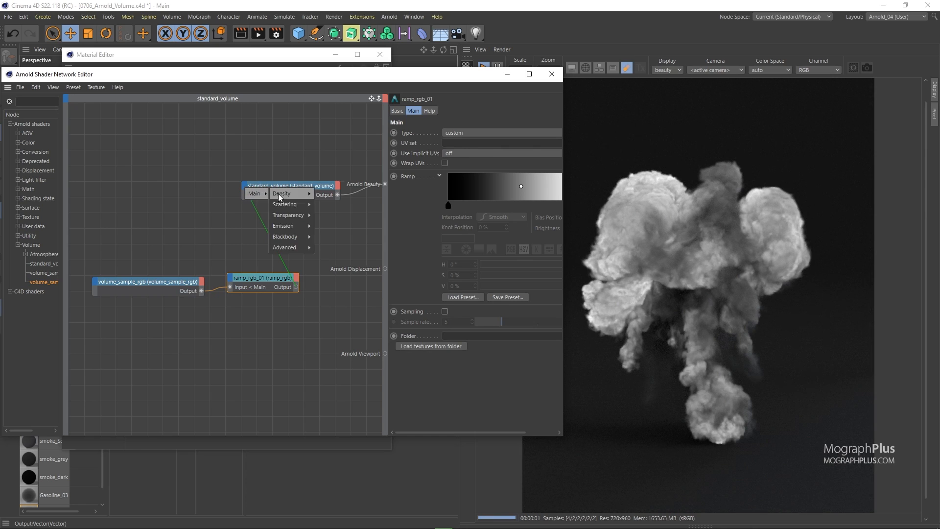
click(323, 237)
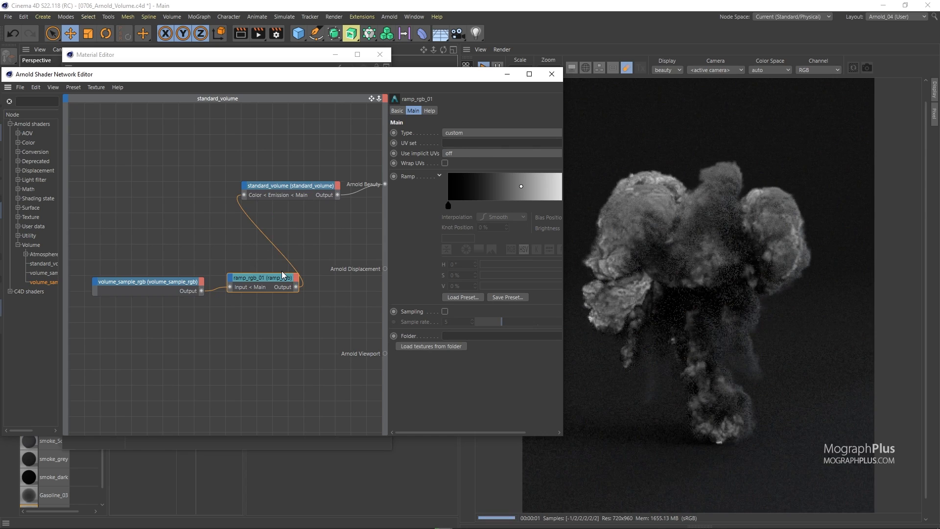
Add a ramp knot at about 32.55% and color it orange H 34°, S 92%, V 85%
drag(423, 74, 382, 81)
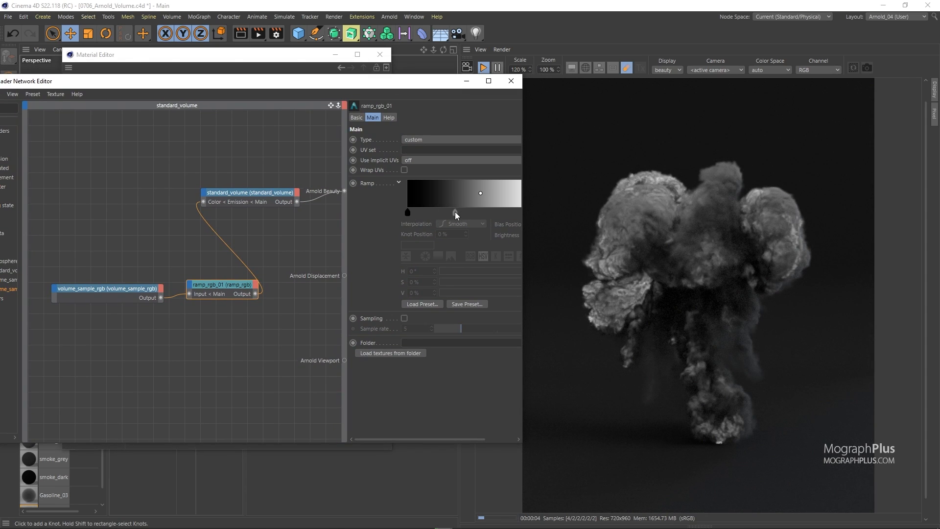
double_click(454, 212)
click(527, 221)
click(541, 232)
drag(420, 221, 414, 221)
drag(514, 242, 530, 243)
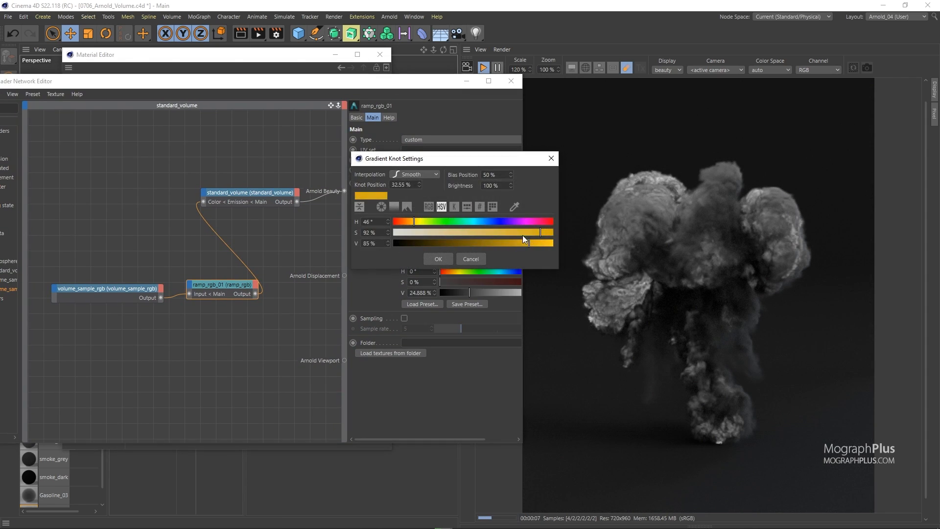
click(439, 259)
Load the Flame 1 gradient preset onto the ramp
click(465, 304)
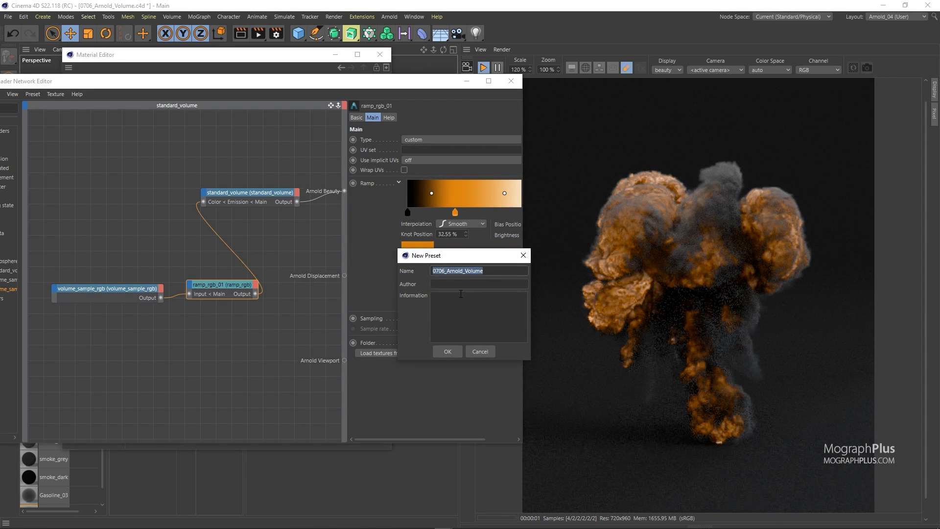
click(482, 352)
click(422, 305)
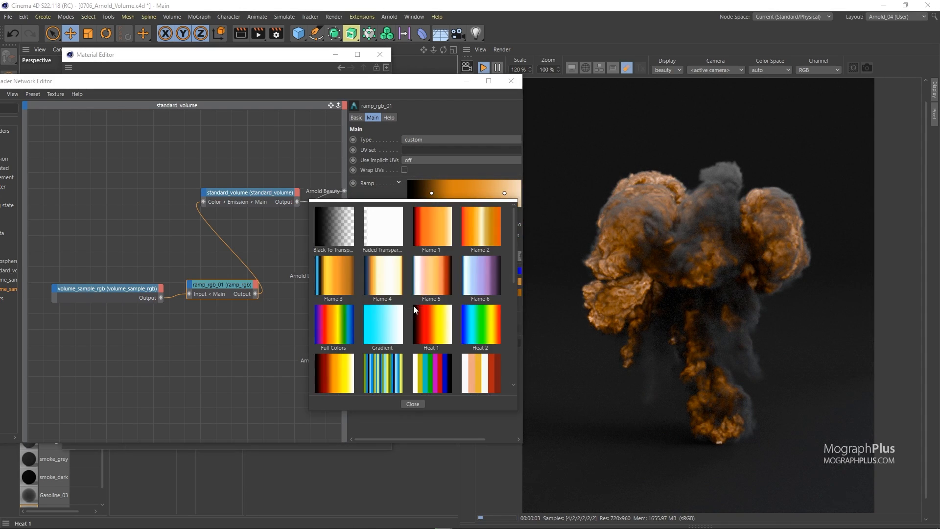
double_click(424, 231)
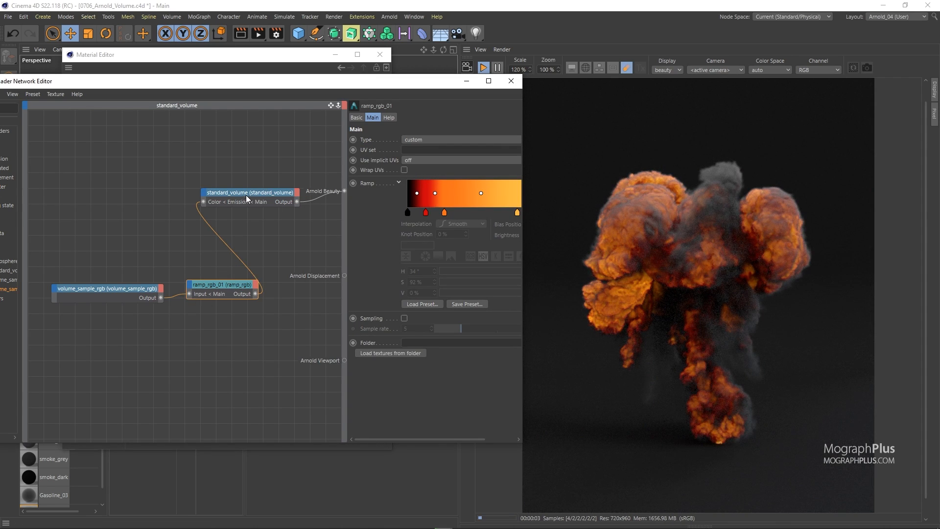
drag(348, 251, 272, 251)
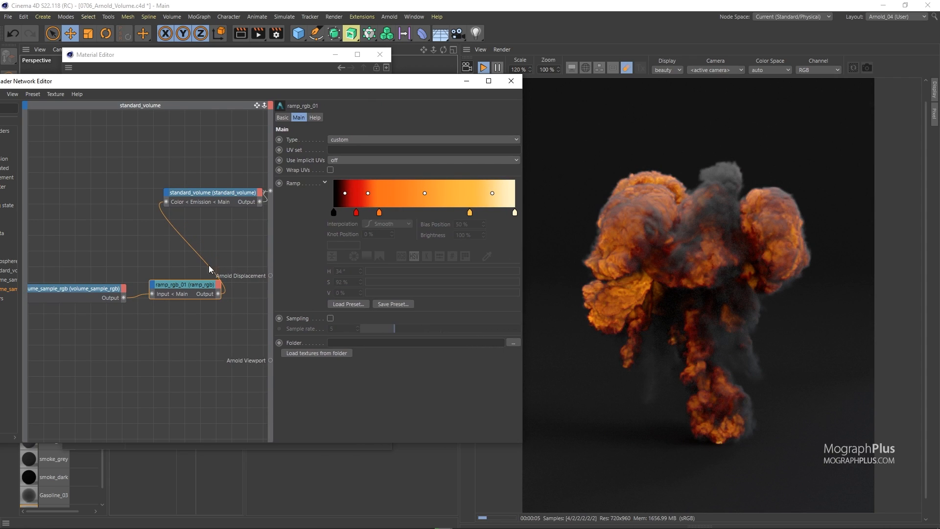
Disconnect the ramp_rgb output from the standard_volume's Emission Color input
click(169, 228)
double_click(166, 221)
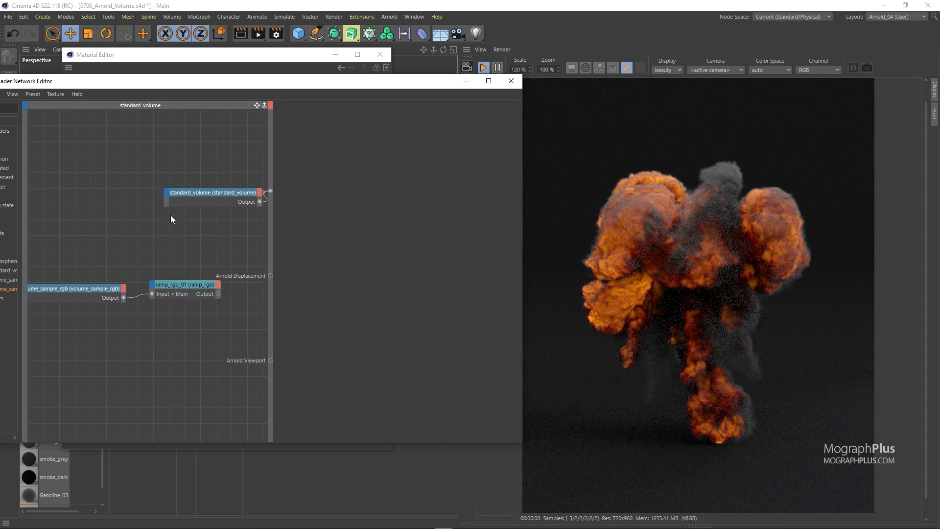
Switch the standard_volume's emission mode to blackbody and reset its emission Color to default
click(211, 198)
click(338, 283)
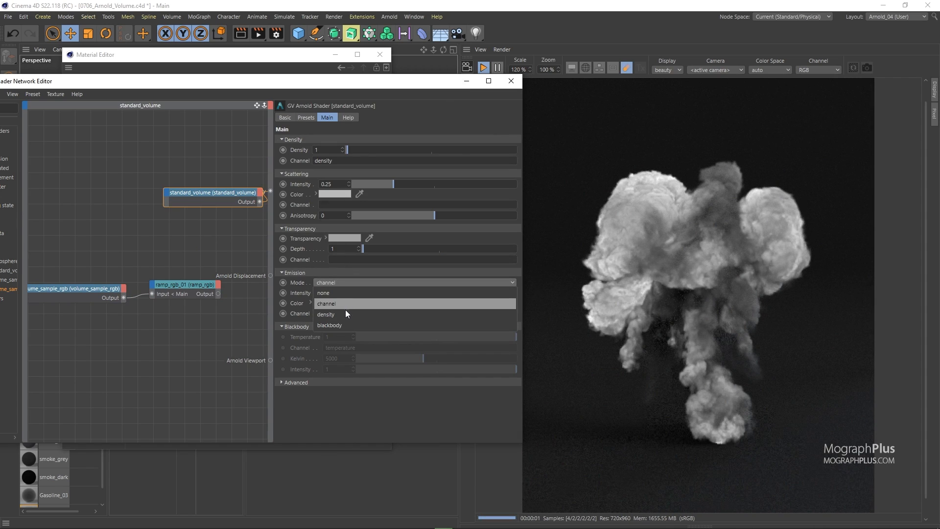
click(337, 324)
right_click(302, 303)
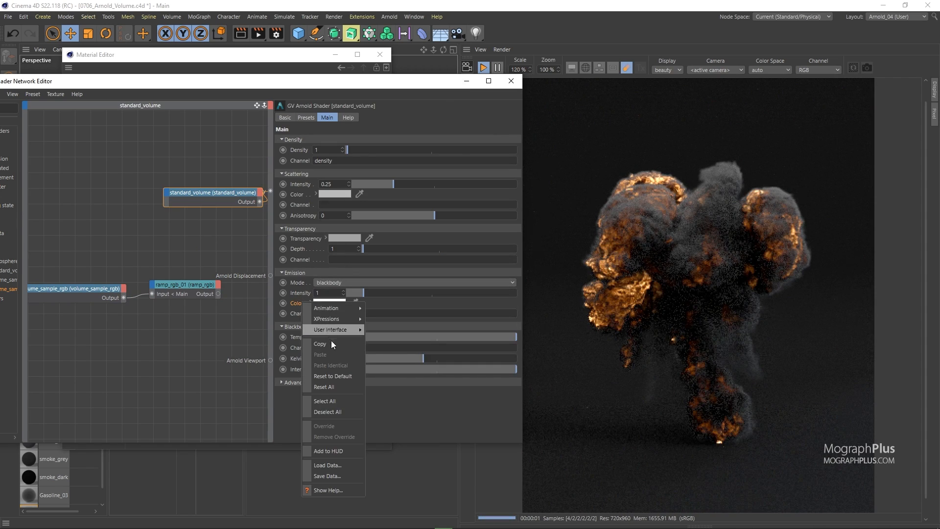
click(340, 375)
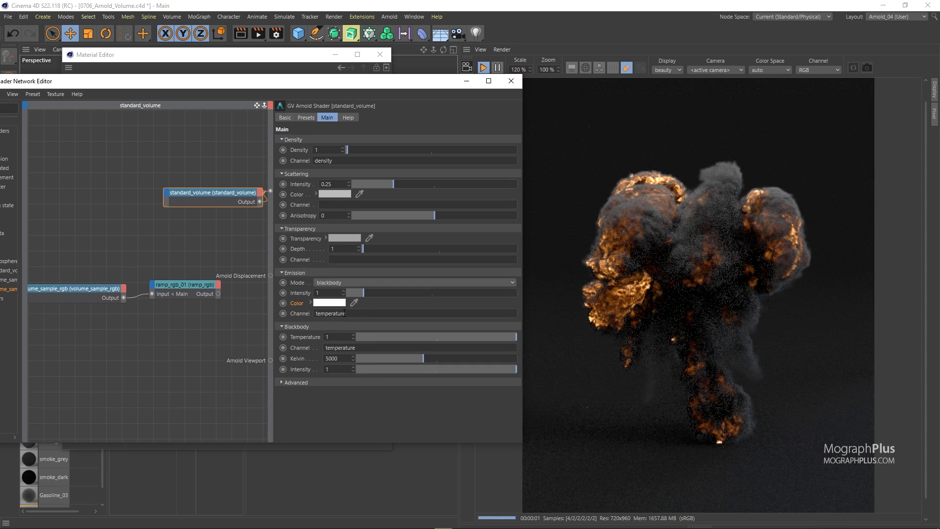
Raise the emission intensity to about 8.52, then reset it to its default
drag(376, 296, 477, 289)
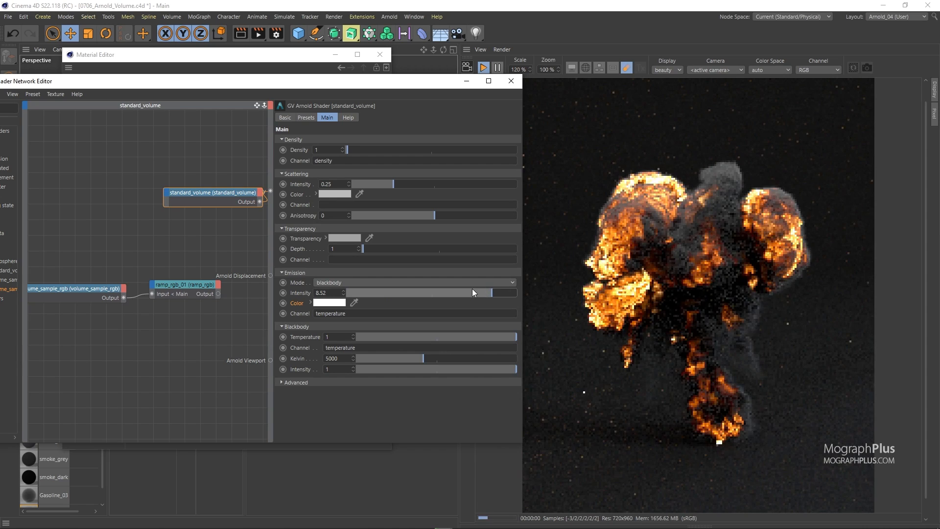
right_click(300, 293)
mouse_move(319, 304)
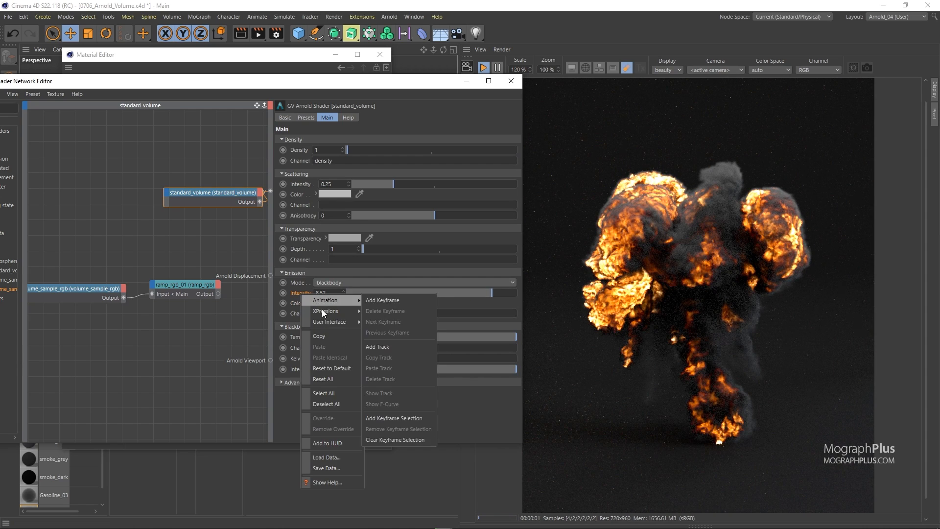
click(340, 366)
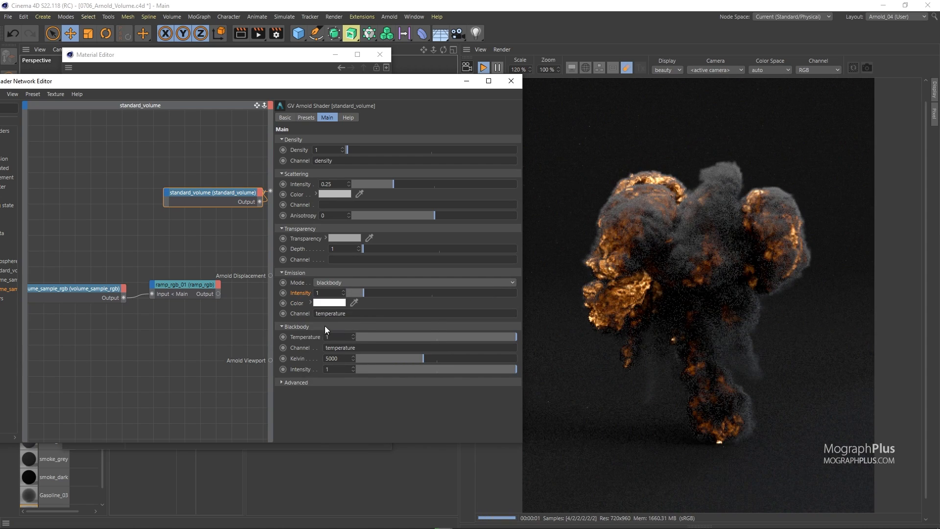
Try a blue emission color of H 233°, S 63%, V 100%
click(329, 303)
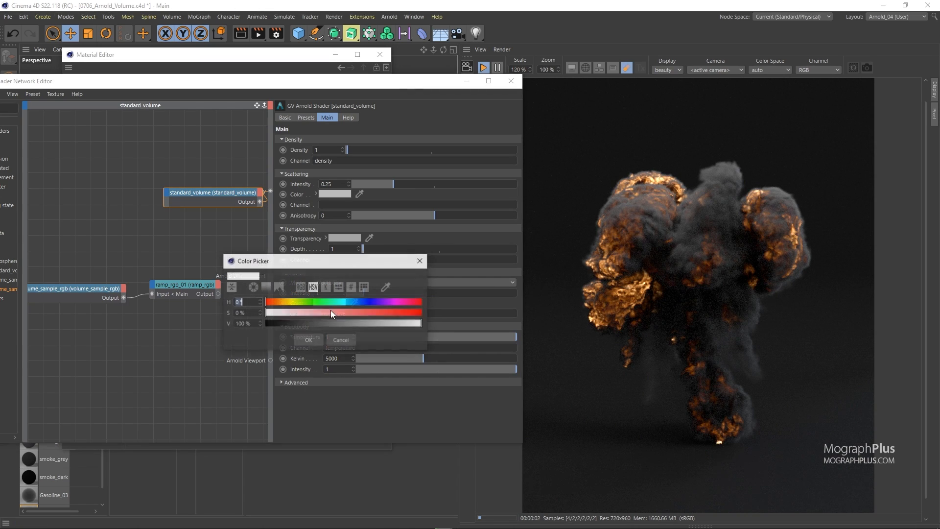
click(367, 301)
click(364, 312)
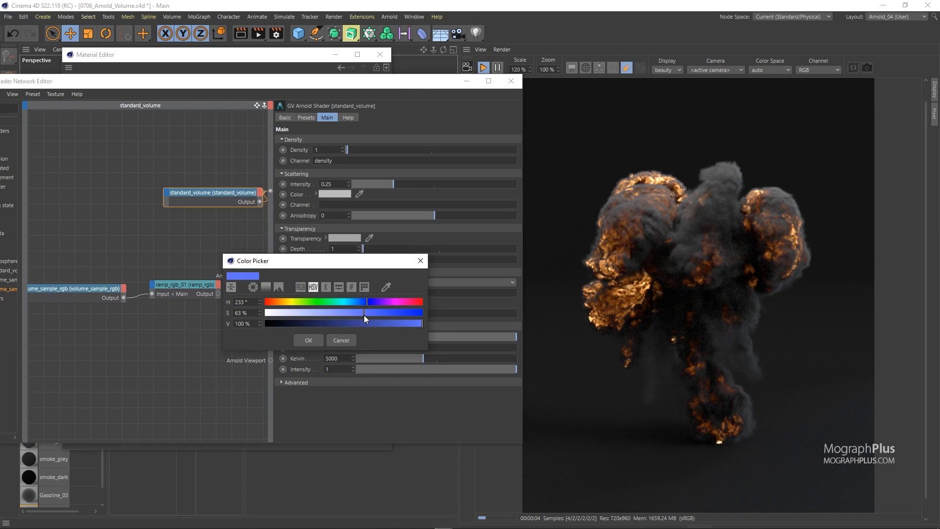
click(310, 341)
Set the emission color to orange H 21°, S 98%, V 100%
click(329, 304)
drag(288, 304, 278, 303)
click(423, 313)
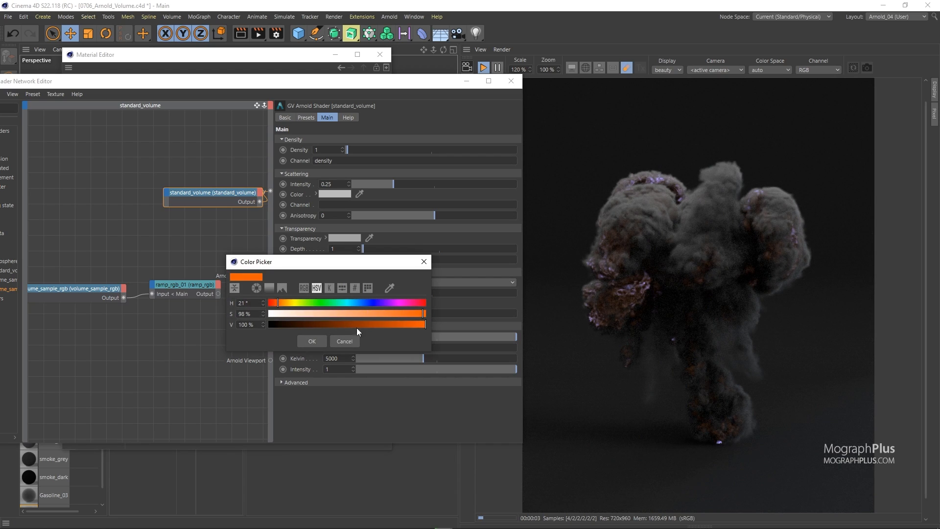
click(307, 341)
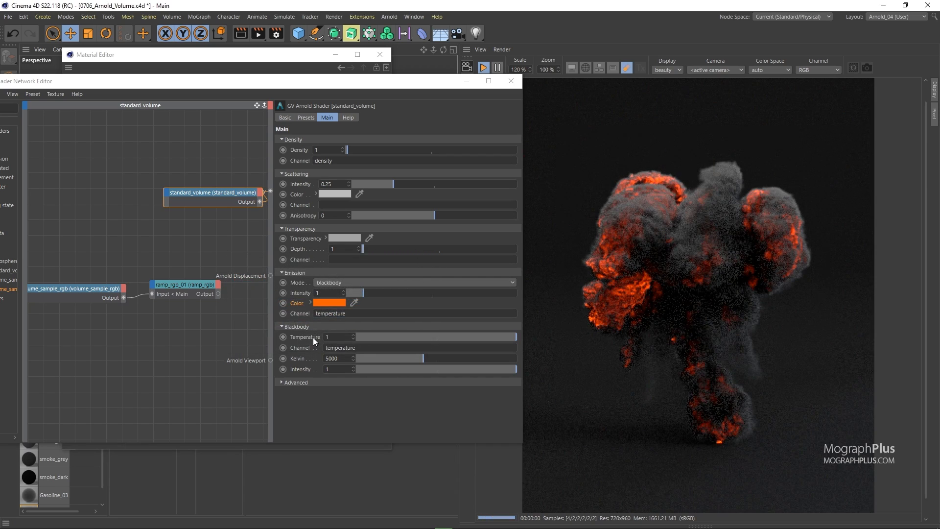
Reset the emission color to its default and collapse its color picker
click(311, 302)
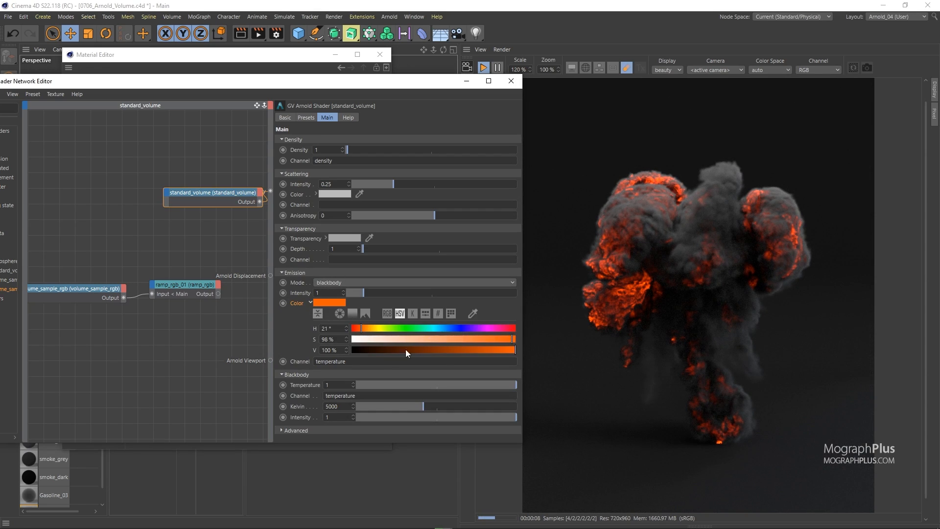
right_click(298, 305)
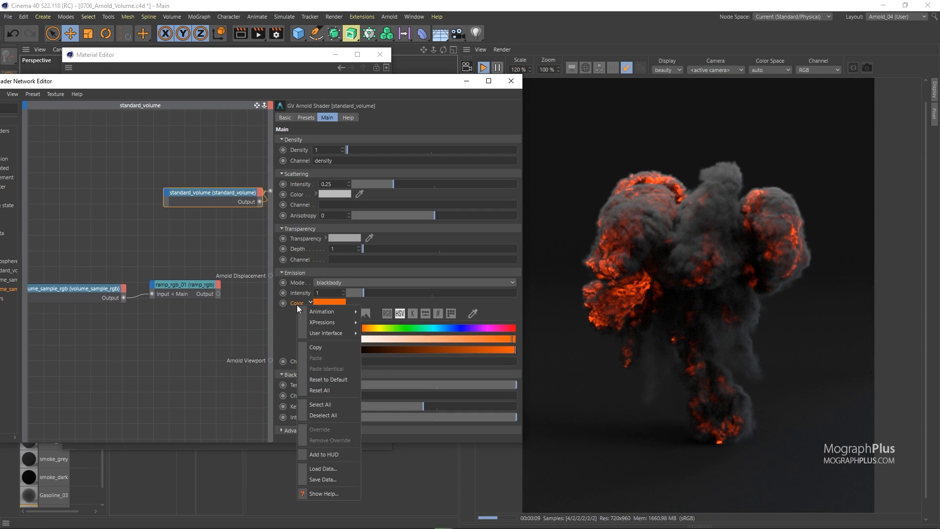
click(337, 379)
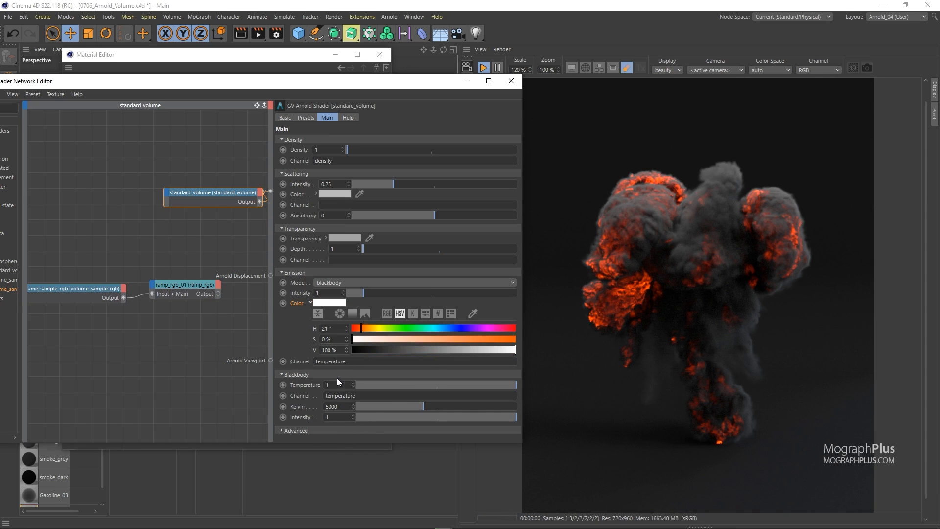
click(310, 303)
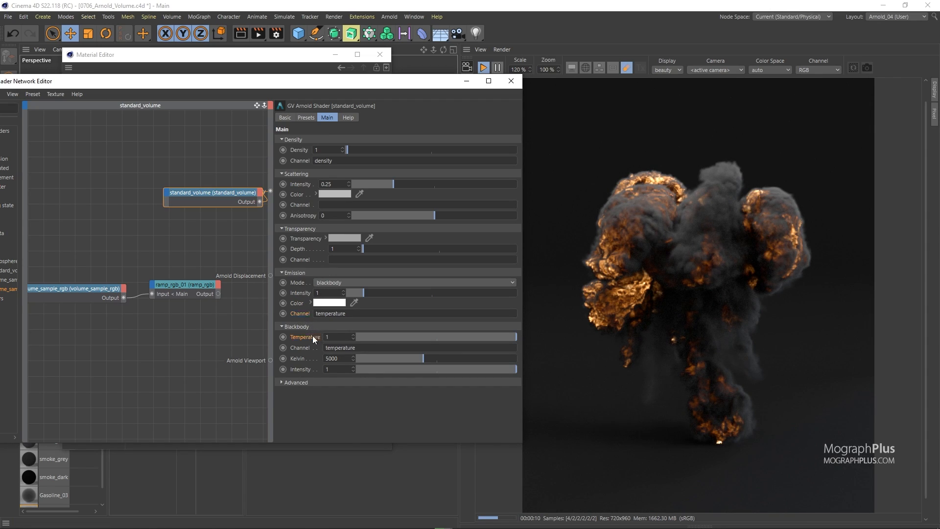
Try raising the blackbody temperature to about 1.23, then set it back to 1
drag(470, 337, 582, 342)
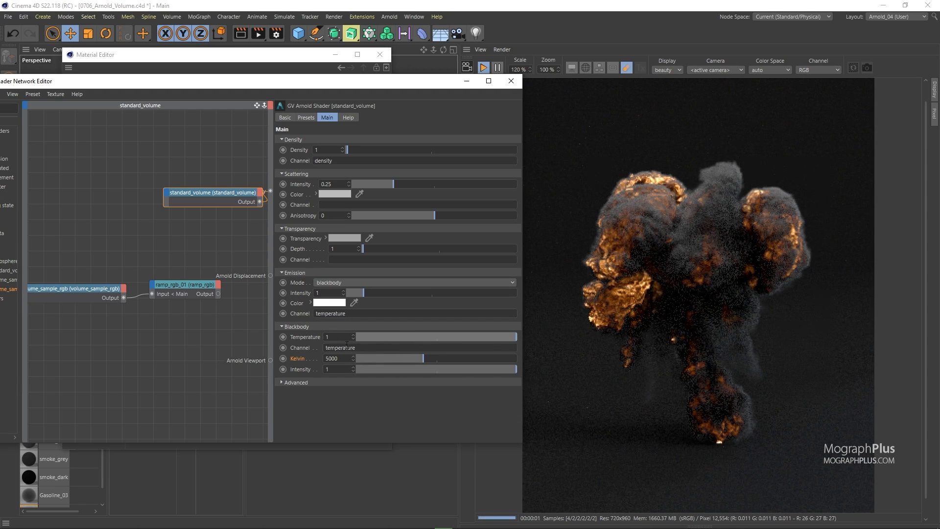
drag(353, 337, 353, 327)
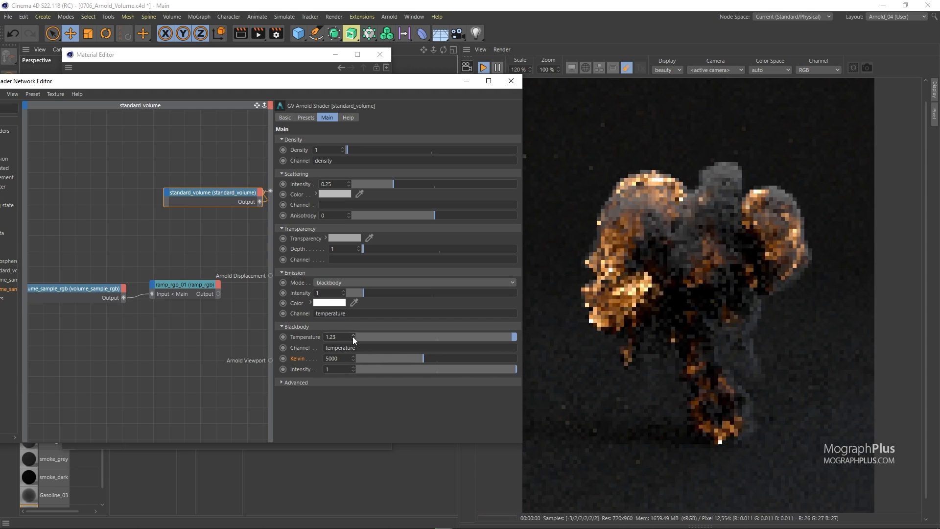
key(Return)
double_click(339, 338)
text(1)
key(Return)
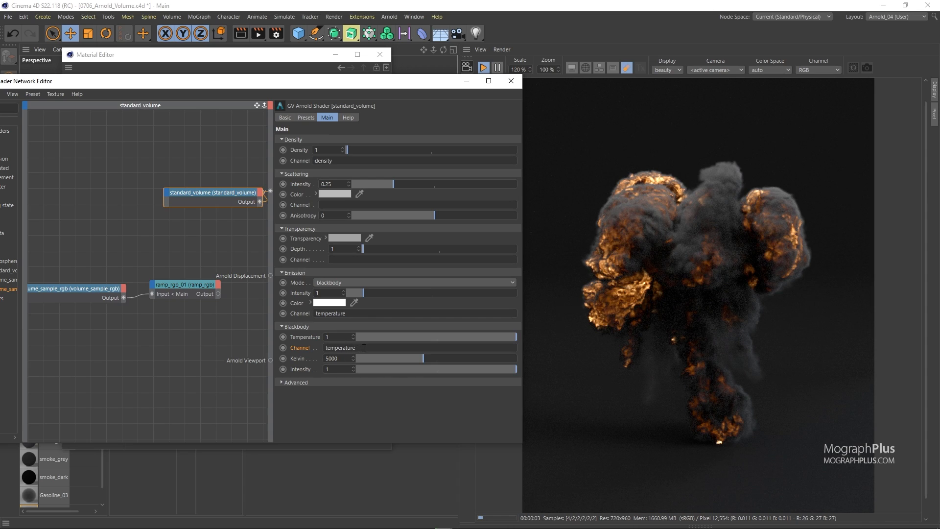
Try the blackbody channel as flames, then set it back to temperature
drag(370, 347, 270, 353)
text(flames)
key(Return)
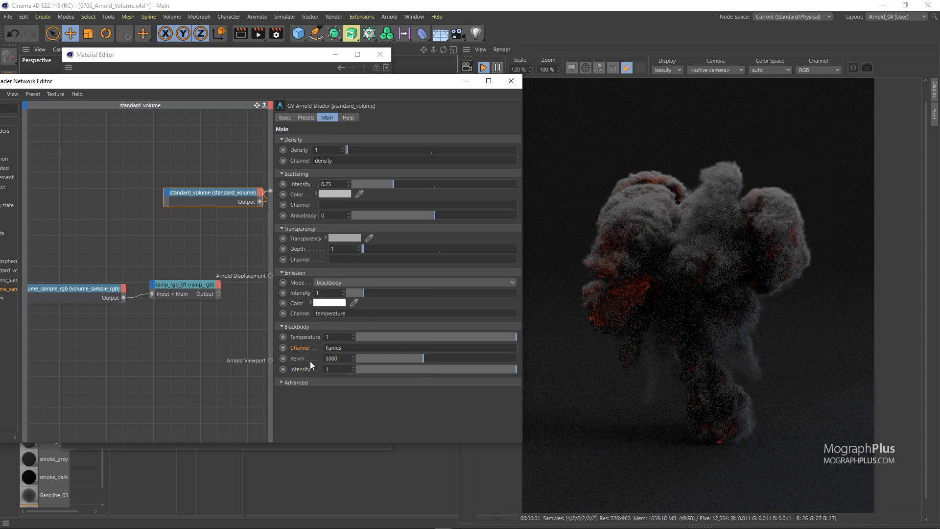
double_click(352, 348)
text(temperature)
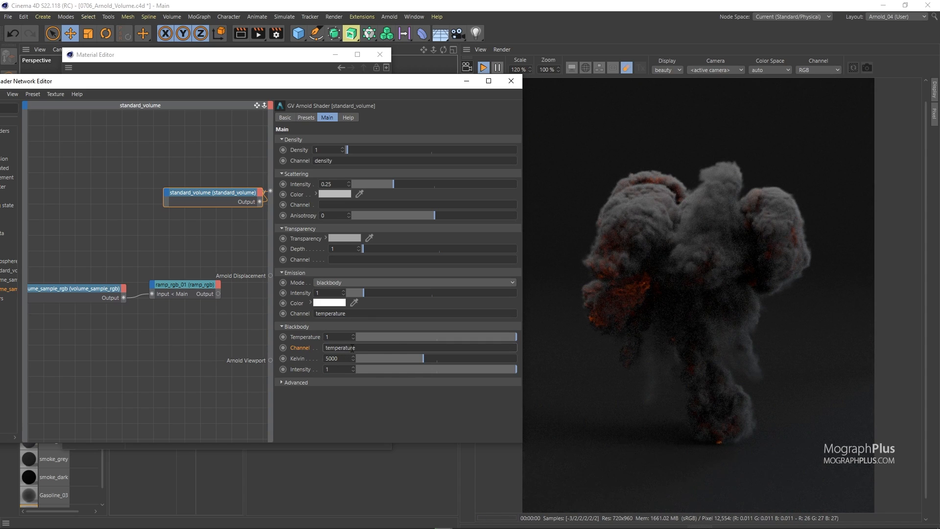
key(Return)
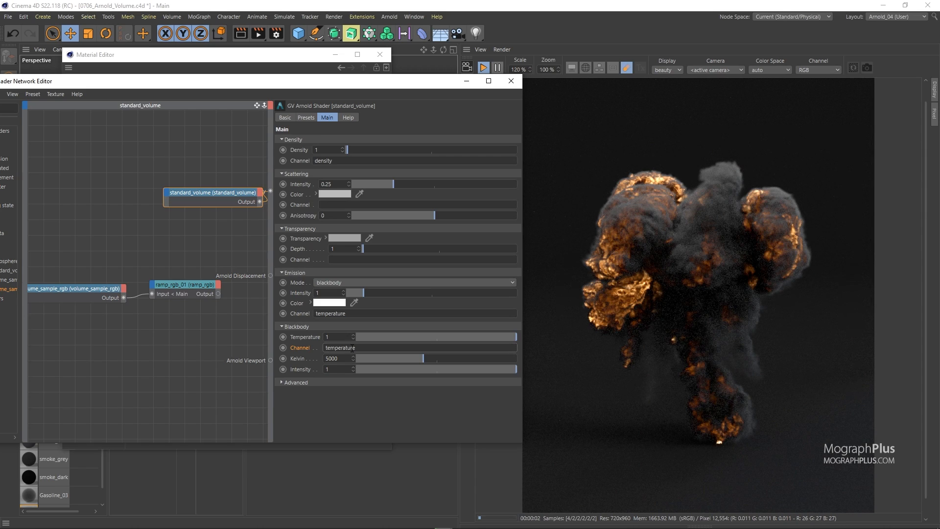
Try a blackbody Kelvin of 2000 and a temperature of 5, then 1
double_click(342, 356)
text(2000)
key(Return)
double_click(334, 337)
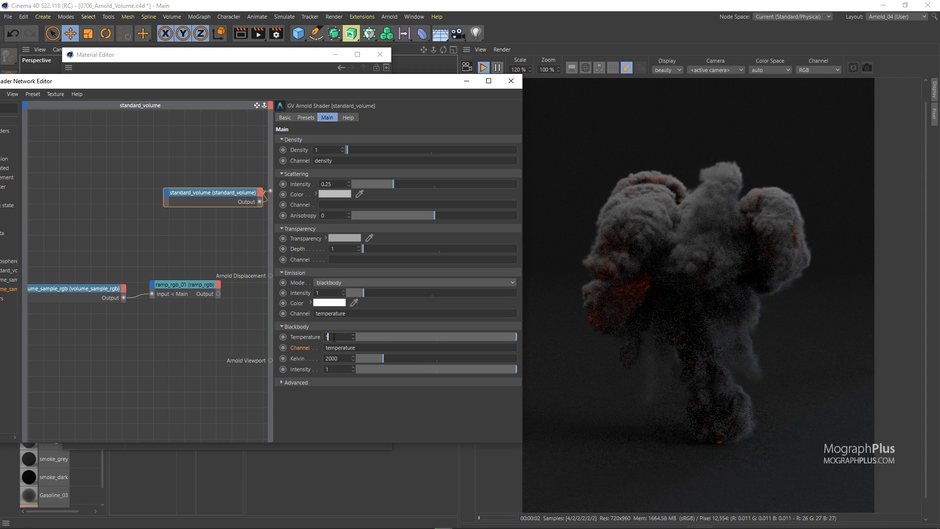
text(5)
key(Return)
text(1)
key(Return)
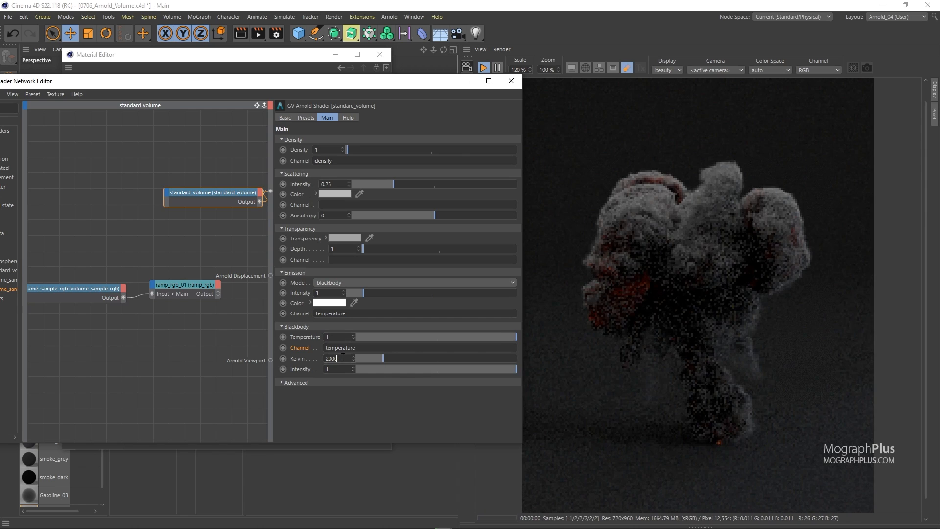
Try blackbody Kelvin values of 4000, 6000 and 8000
double_click(343, 357)
text(4000)
key(Return)
double_click(343, 357)
text(6000)
key(Return)
double_click(342, 357)
text(8)
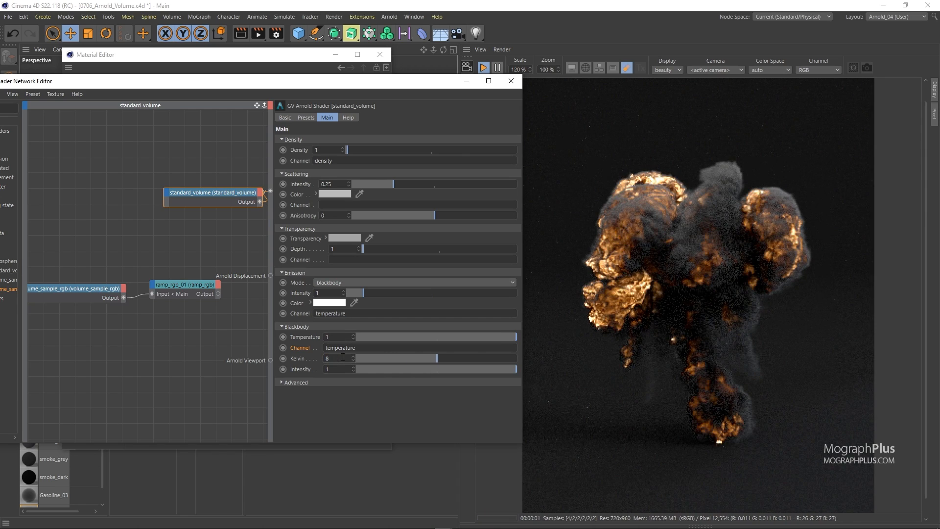
text(000)
key(Return)
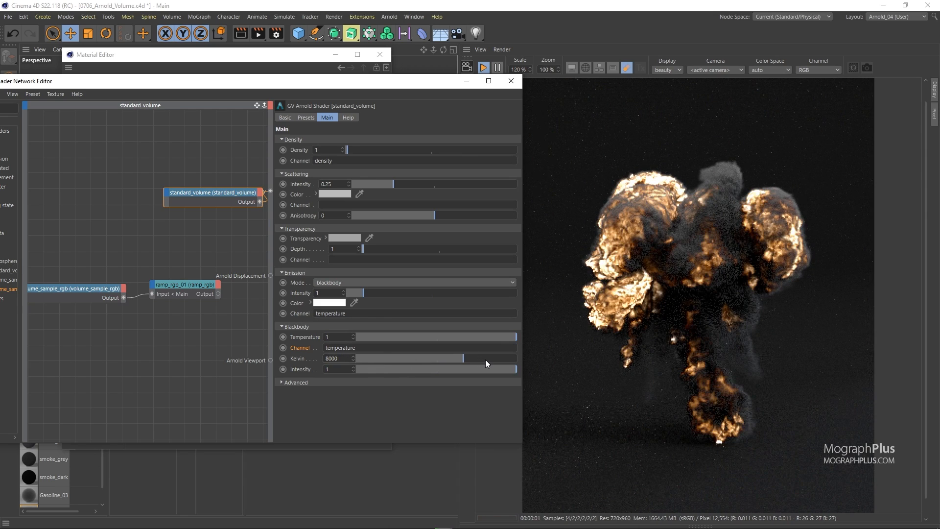
Push the blackbody Kelvin to about 10705, then set it to 5000
click(484, 359)
click(500, 360)
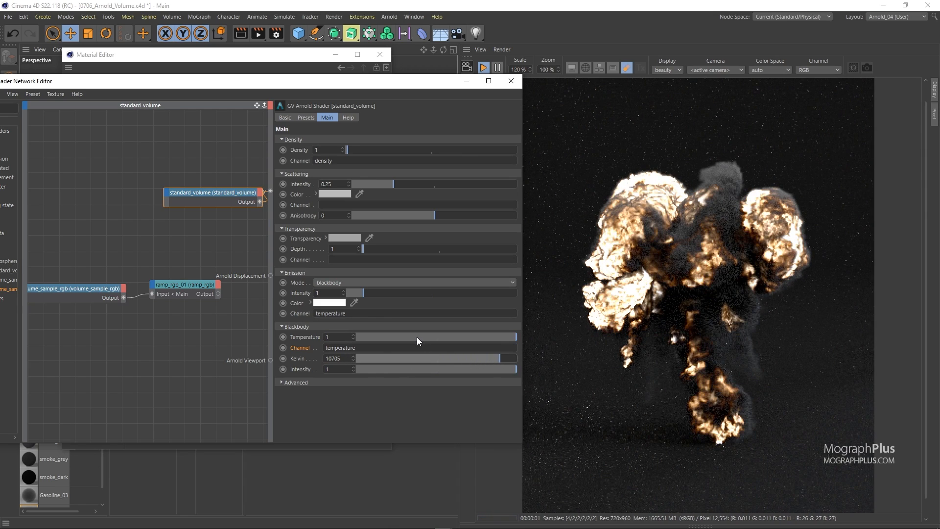
double_click(345, 358)
text(5)
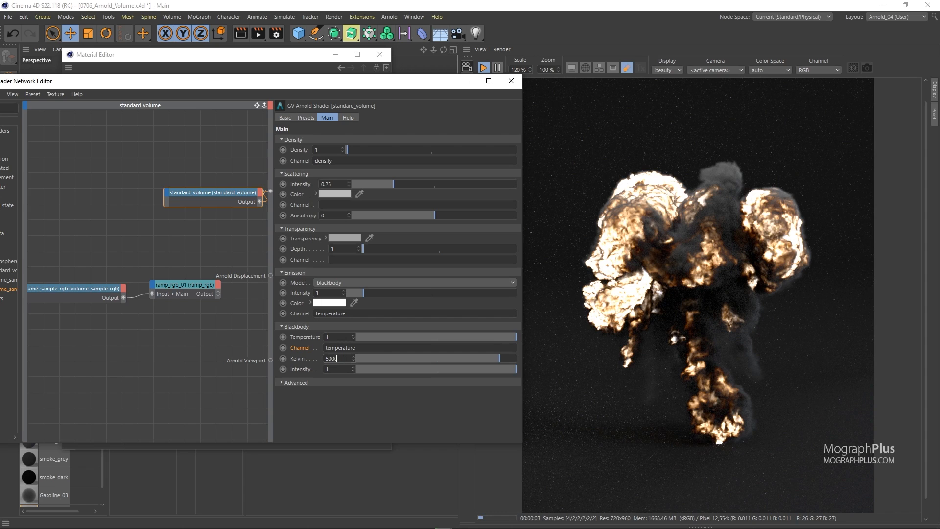
text(000)
key(Return)
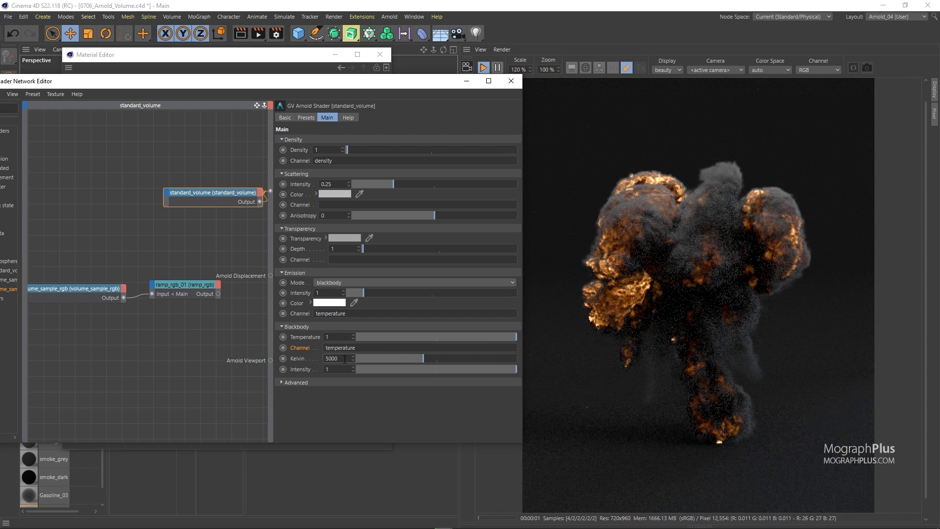
Lower the blackbody intensity to about 0.1 and undo the change
drag(481, 367, 373, 370)
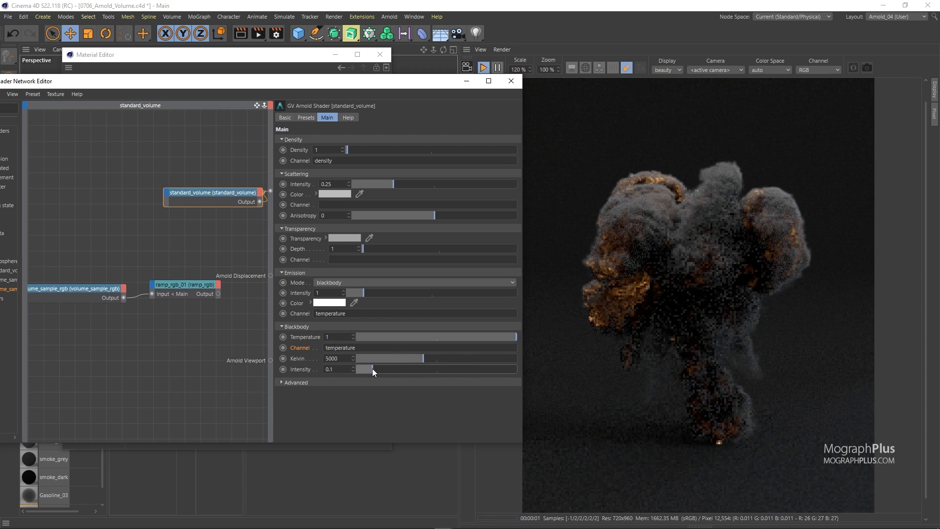
key(ctrl+z)
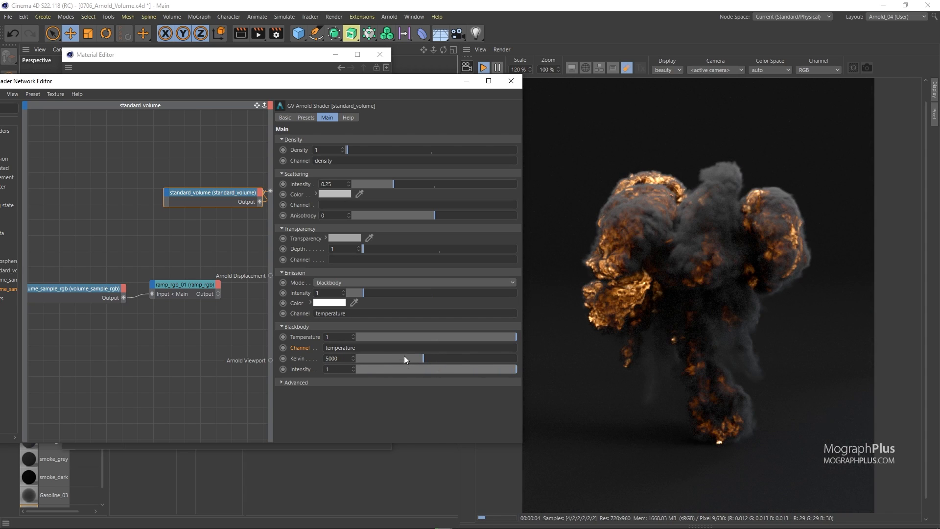
Set the emission color to orange H 29°, S 73%, V 100%
click(323, 302)
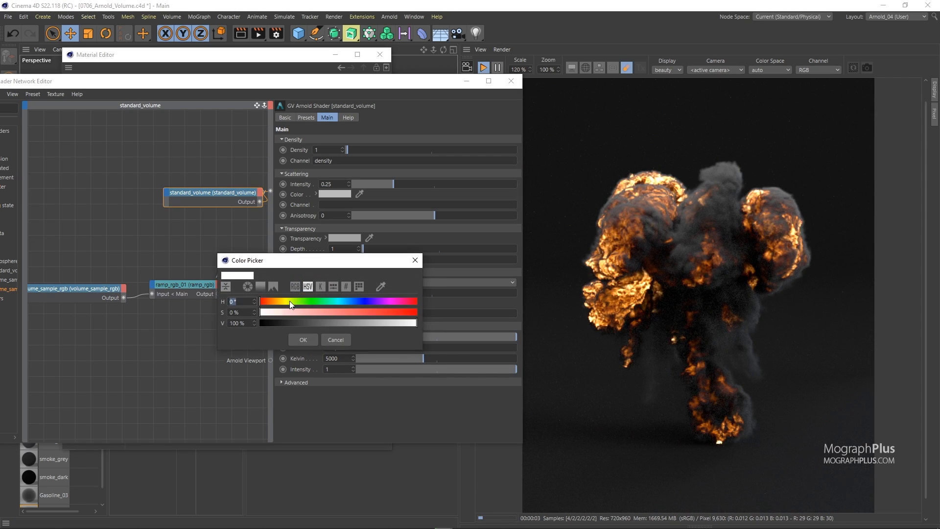
drag(292, 303, 273, 303)
click(371, 312)
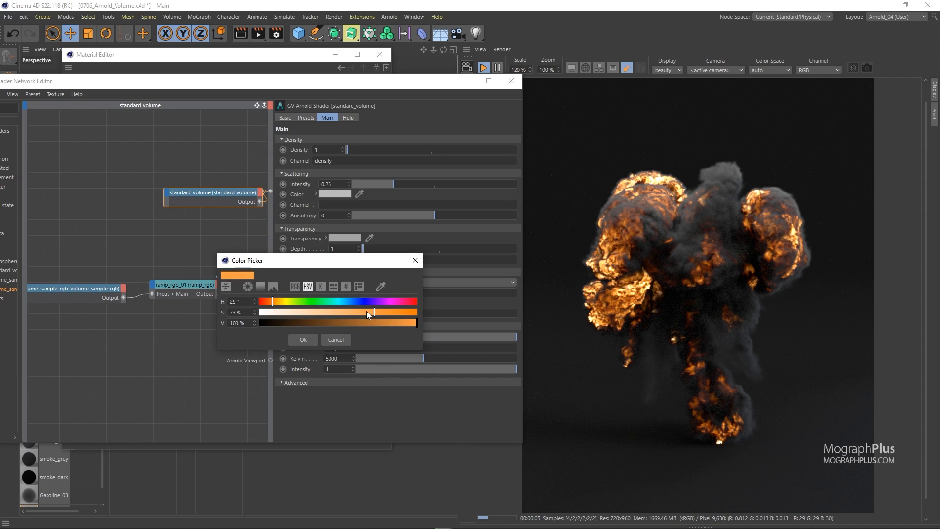
click(305, 338)
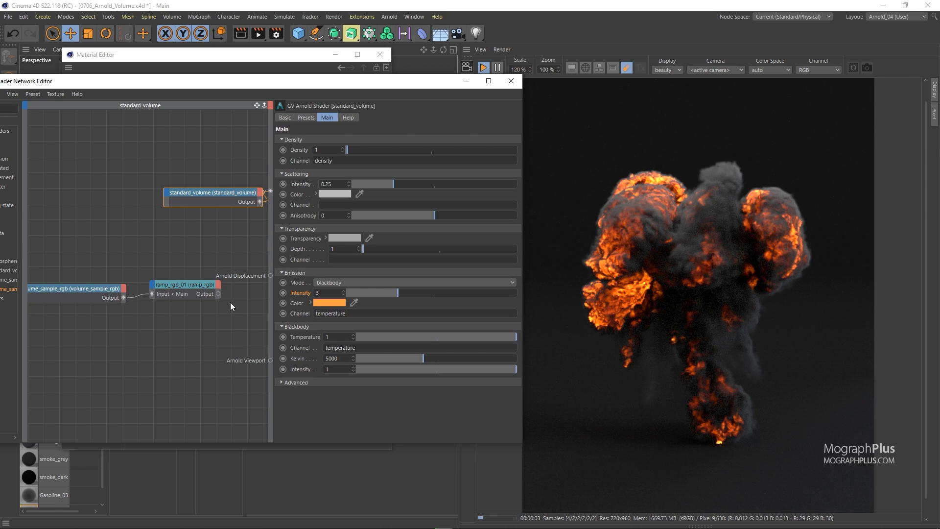
Expand the Advanced settings, then close the Shader Network Editor and Material Editor
click(301, 383)
click(307, 389)
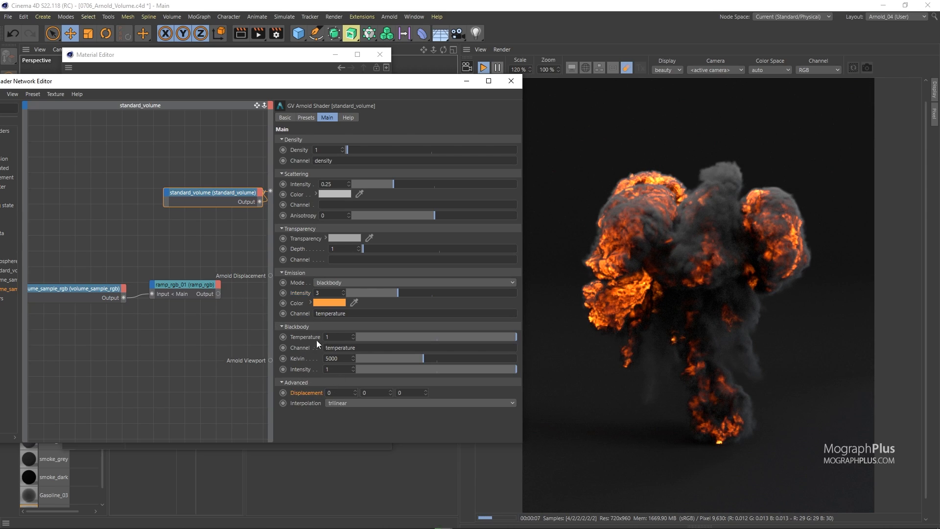
click(502, 84)
click(384, 54)
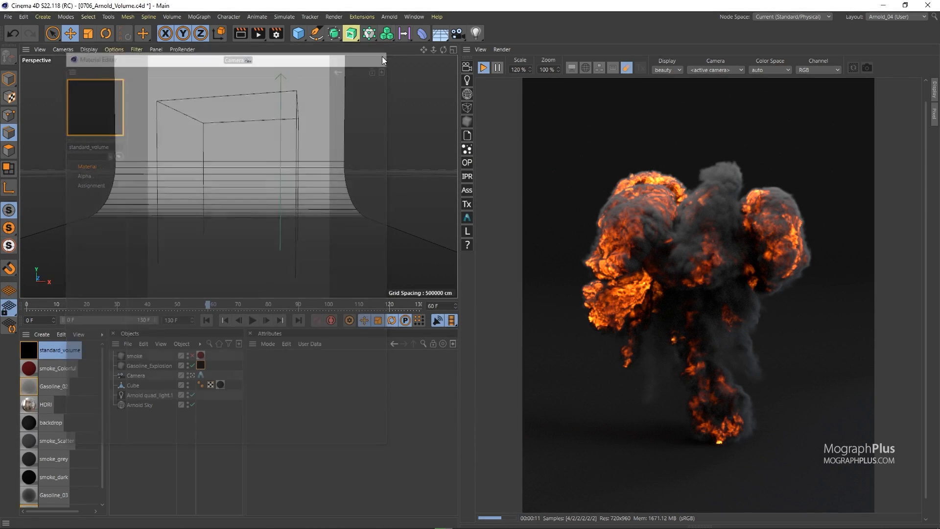
Inspect the Arnold Sky and Arnold quad light shadow and volume sample settings
click(137, 407)
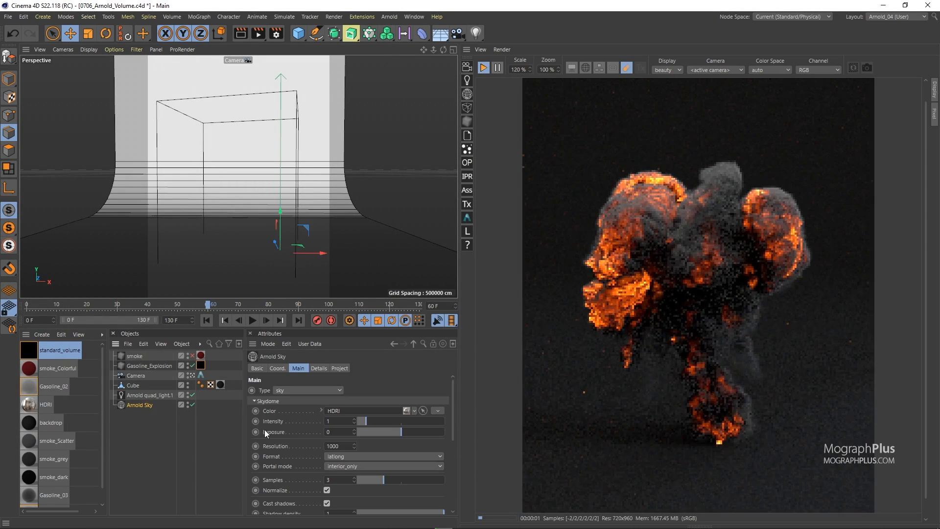
scroll(294, 402, down, 3)
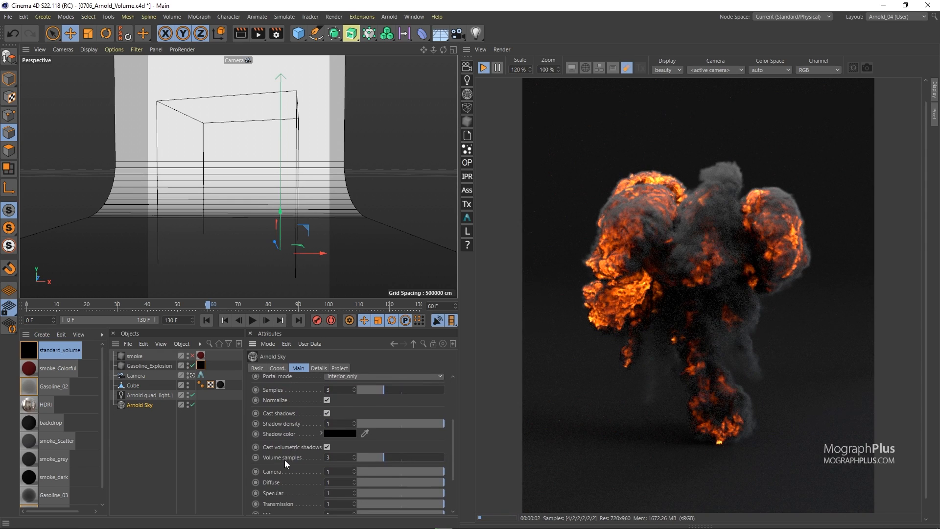
click(161, 396)
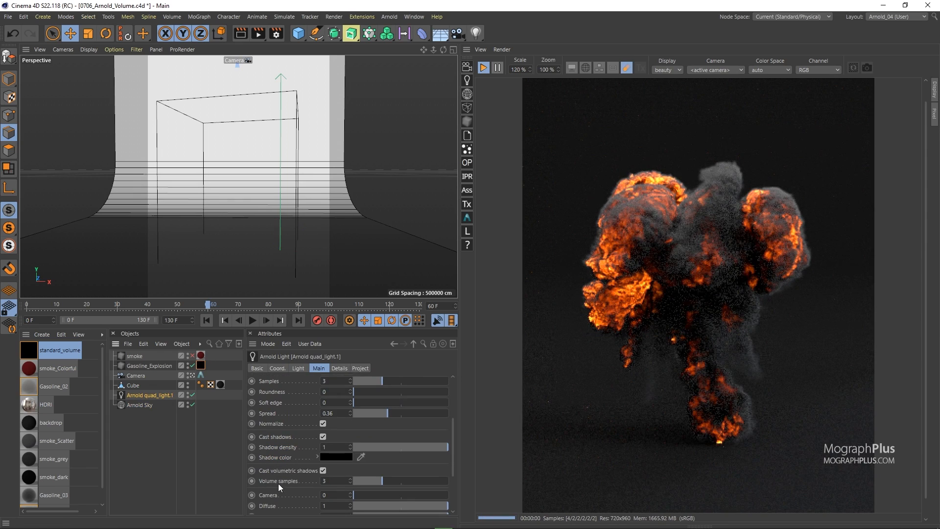
scroll(275, 462, down, 2)
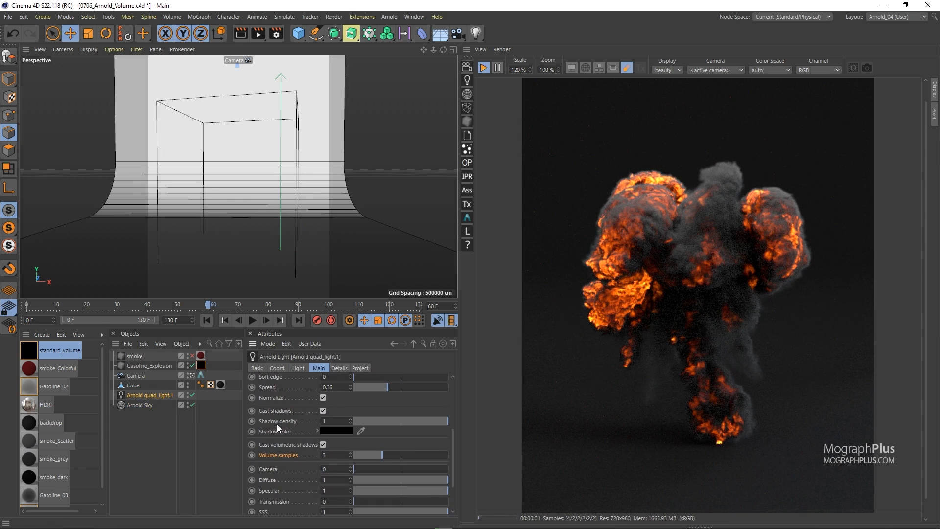
click(147, 405)
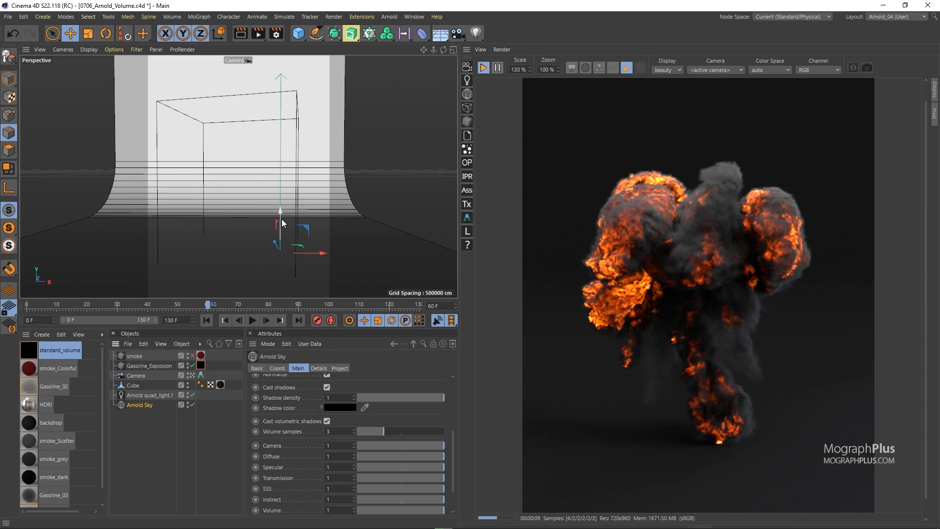
Open the Arnold Renderer render settings, expand Ray depth, and render a snapshot to the Picture Viewer
click(276, 33)
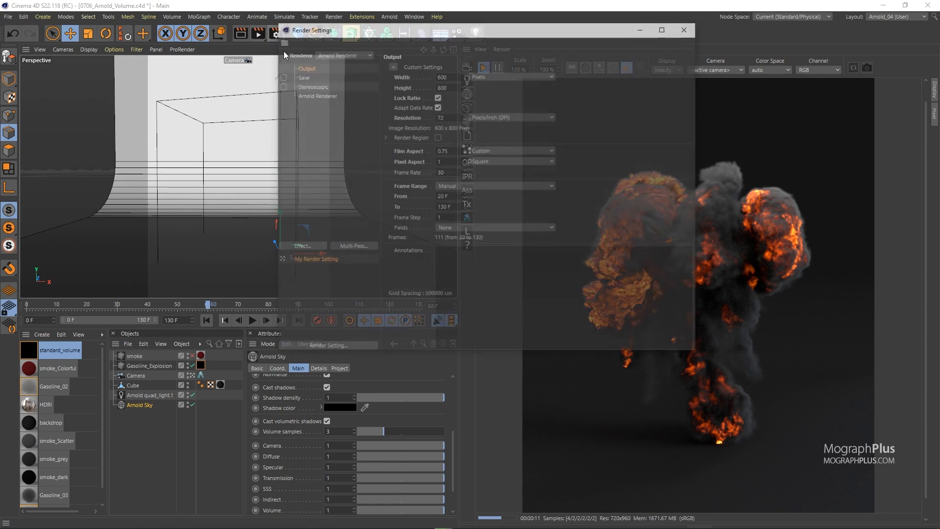
click(265, 143)
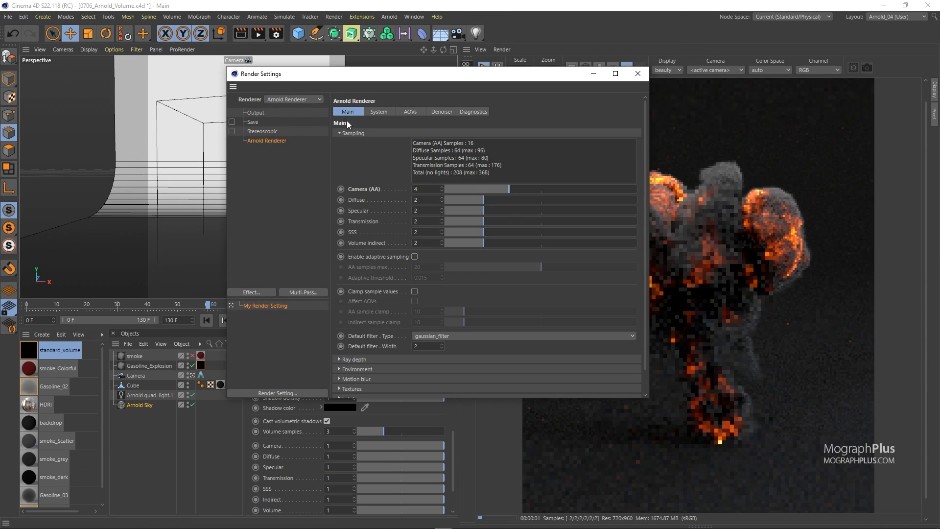
click(349, 133)
click(351, 134)
click(351, 134)
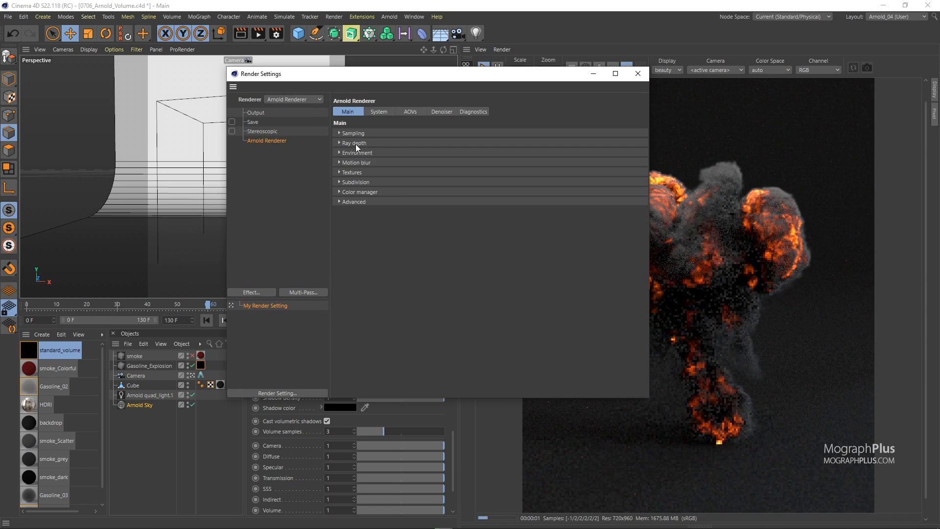
click(355, 143)
drag(378, 77, 152, 61)
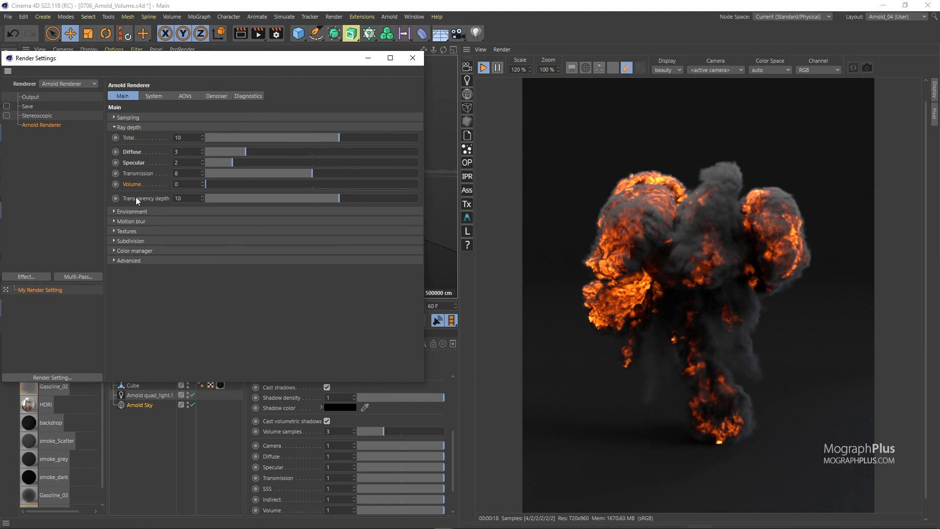
click(868, 68)
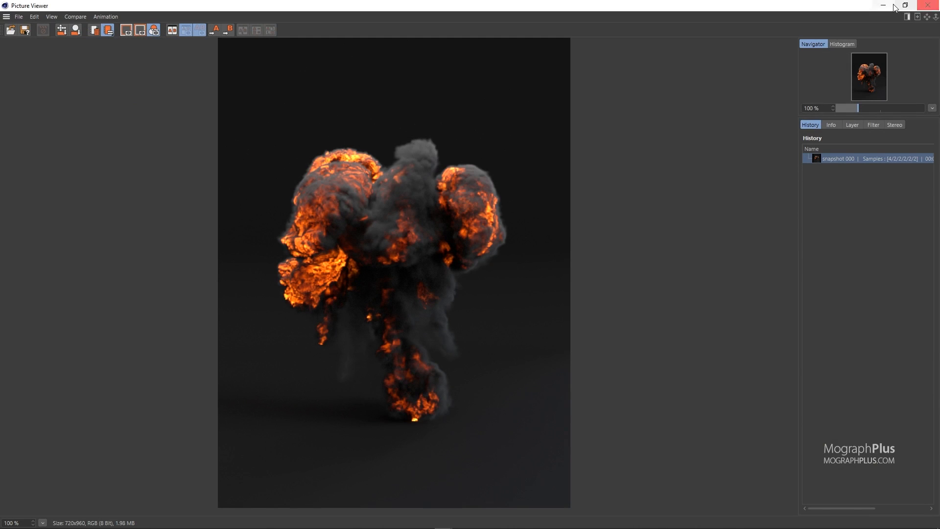
Set the volume ray depth to 2 and render a second snapshot to the Picture Viewer
click(928, 5)
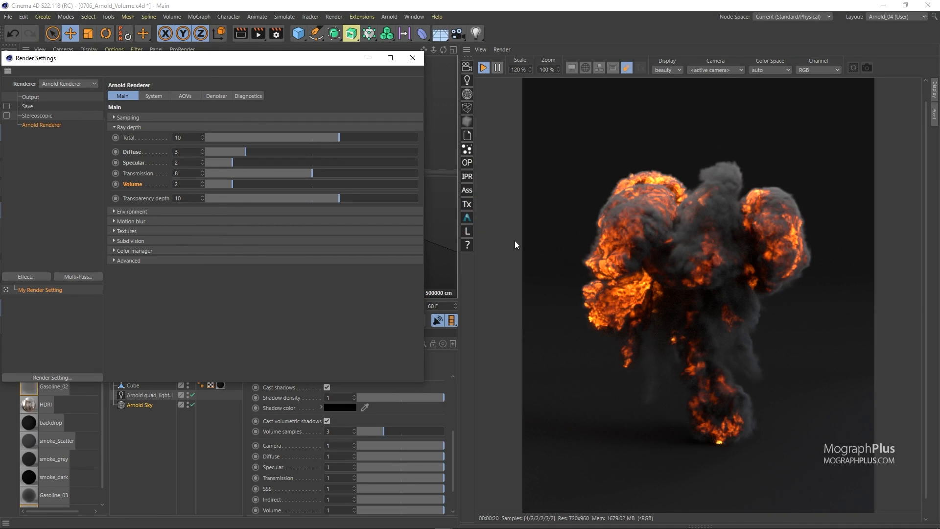
click(867, 68)
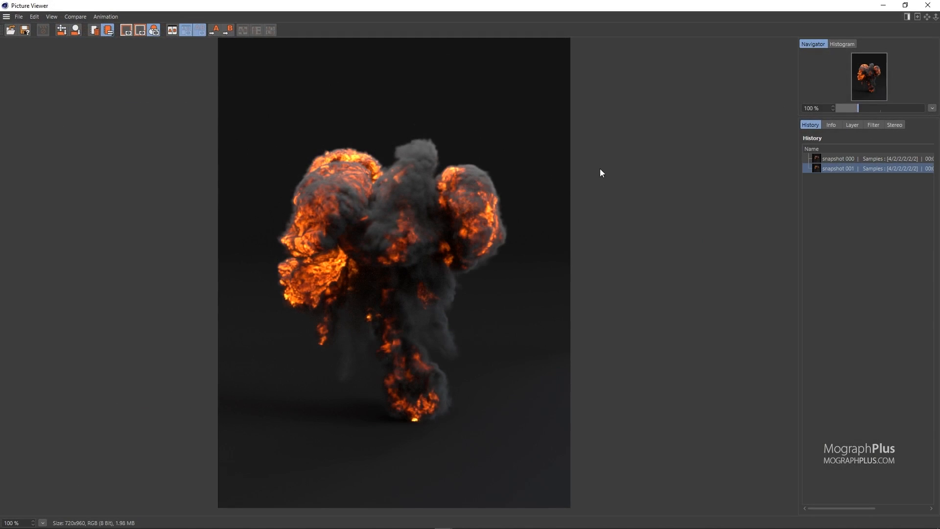
Compare the two snapshots zoomed in within the Picture Viewer, then close it
scroll(399, 220, up, 4)
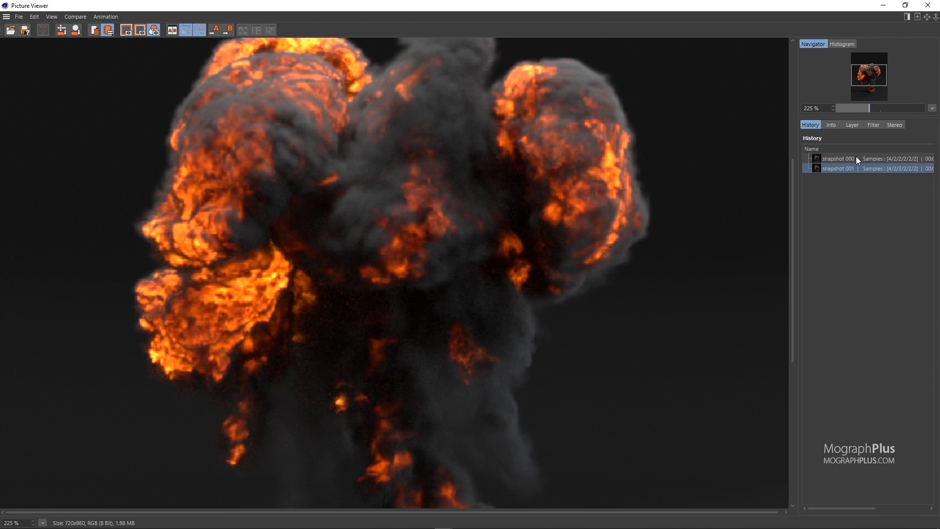
click(851, 159)
key(Down)
scroll(332, 333, up, 4)
key(Up)
key(Down)
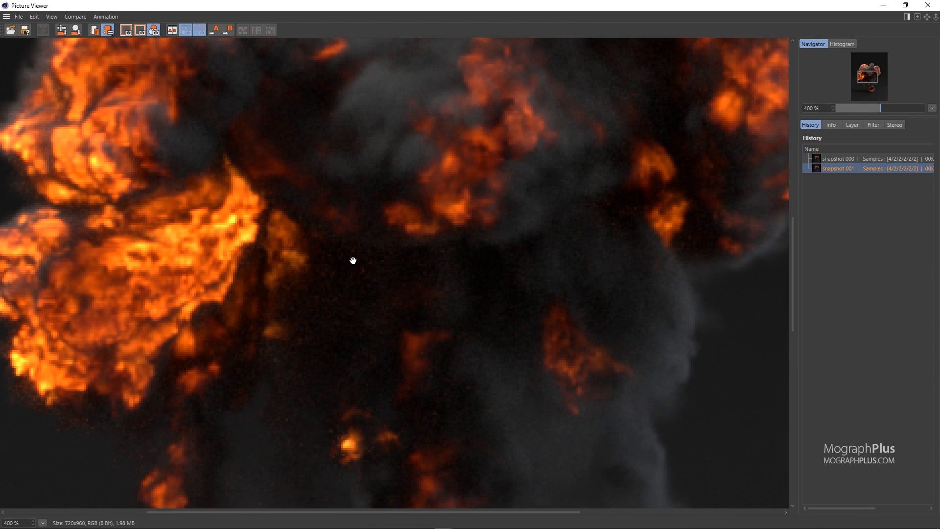
key(Up)
key(Down)
key(Up)
key(Down)
key(Up)
key(Down)
key(Up)
key(Down)
scroll(352, 290, down, 5)
key(Up)
key(Down)
key(Up)
key(Down)
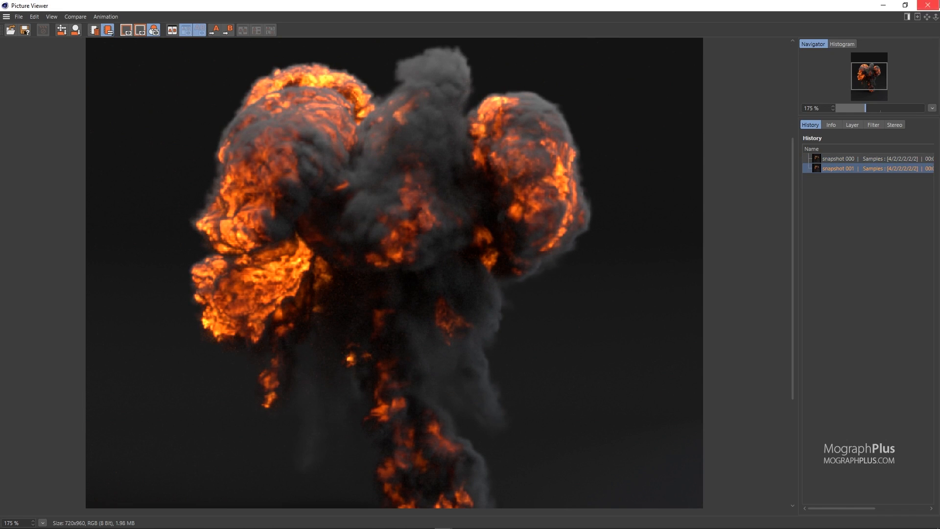
click(928, 5)
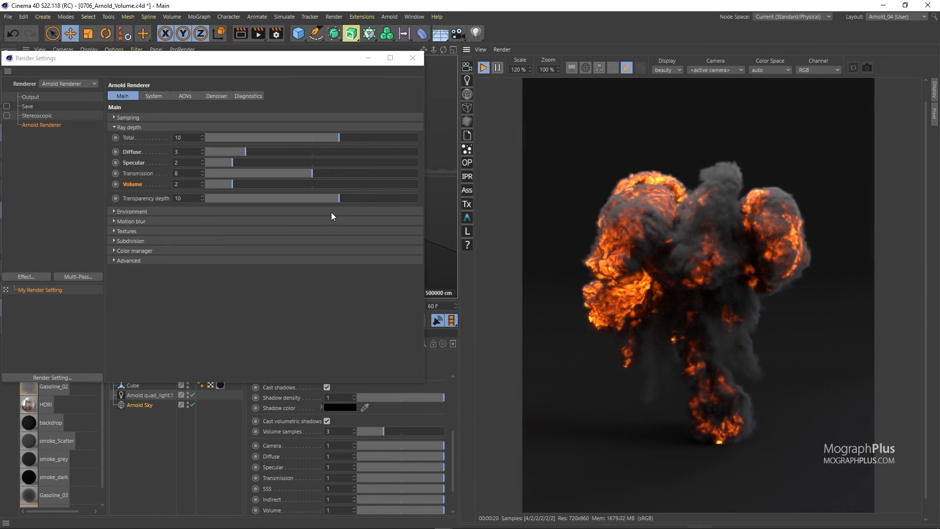
Raise the volume indirect samples to 4, then return them to 2
click(145, 118)
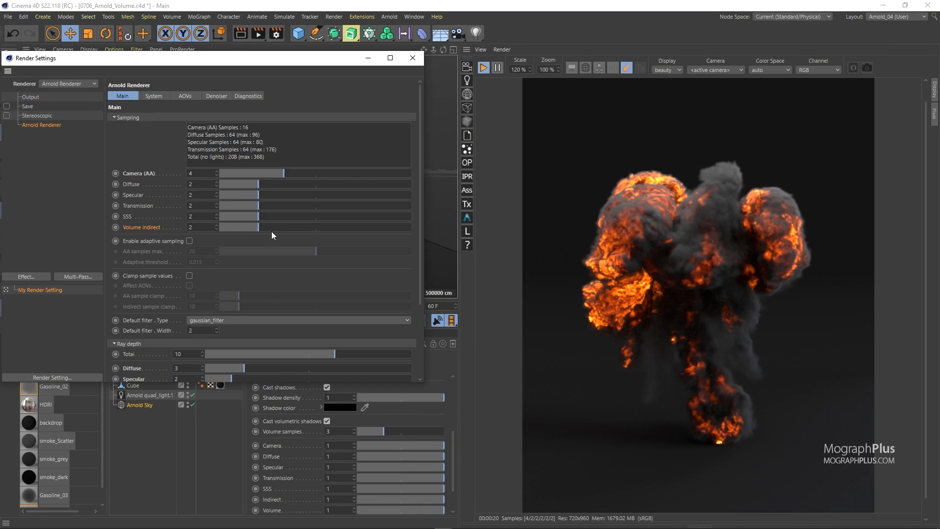
drag(283, 228, 295, 228)
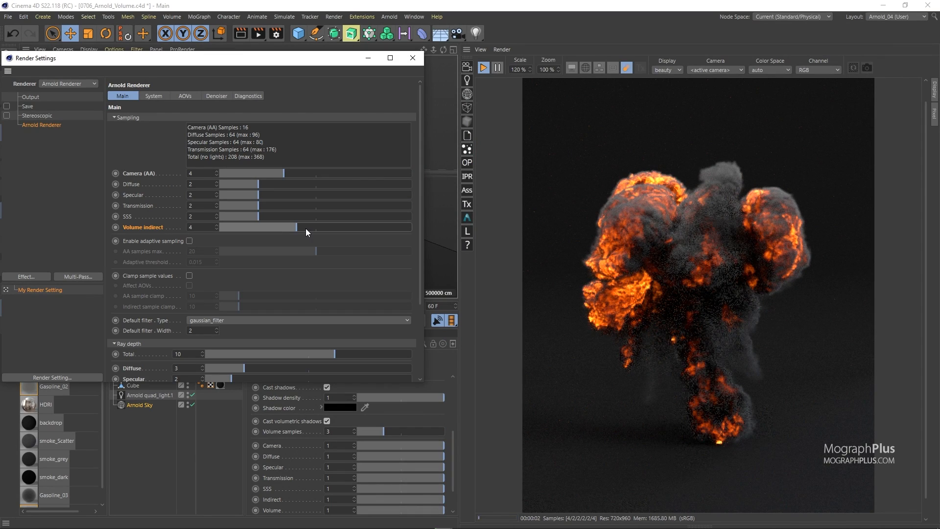
scroll(213, 244, down, 5)
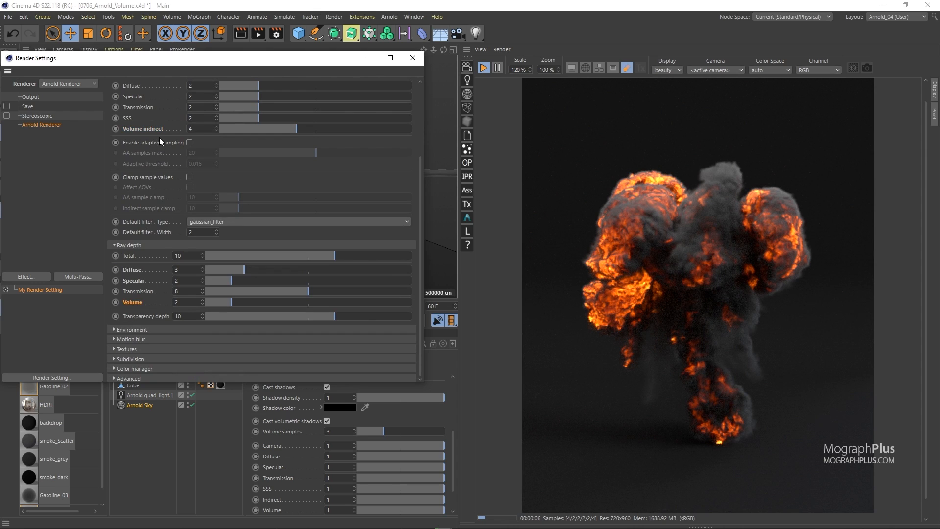
scroll(168, 143, up, 3)
drag(259, 184, 248, 185)
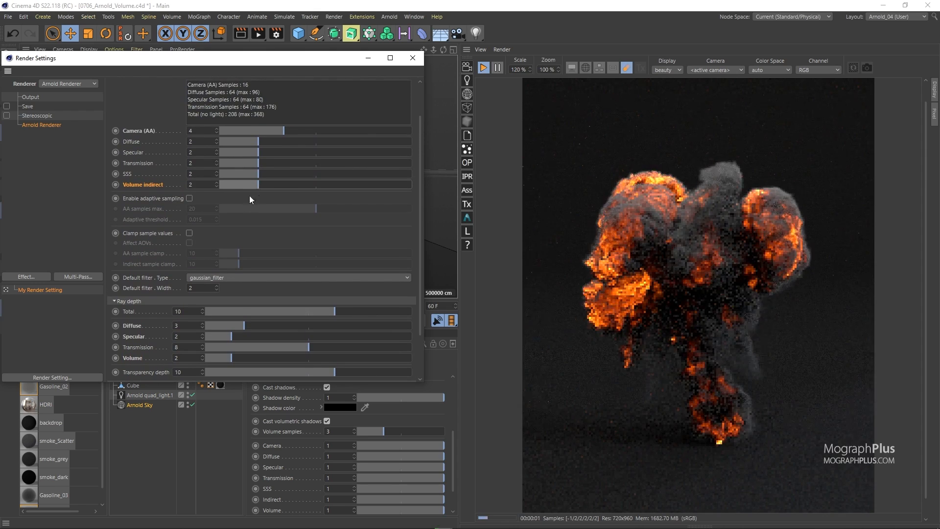
Set the volume ray depth to 1 and close the render settings
scroll(156, 290, down, 2)
click(219, 313)
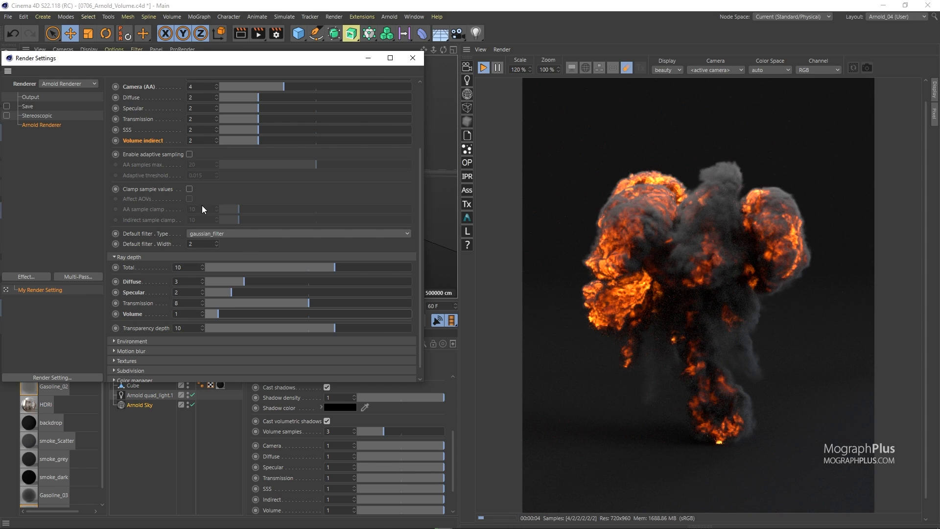
click(412, 59)
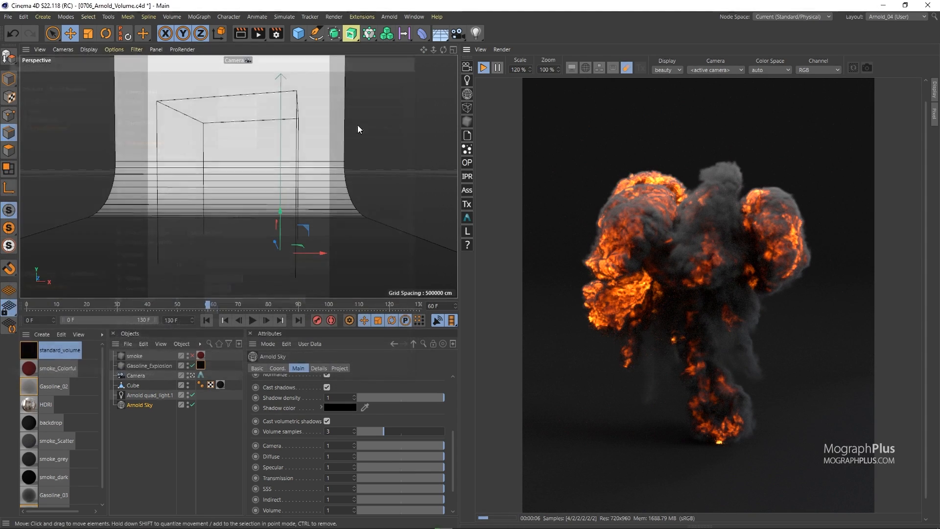
Open the standard_volume shader network and add a new volume_sample_rgb node
double_click(37, 354)
drag(340, 172, 310, 62)
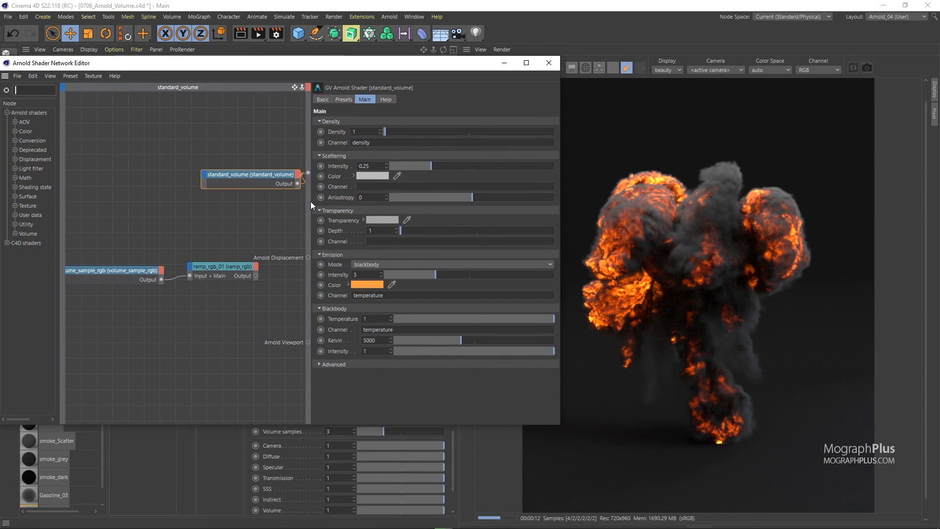
drag(311, 201, 357, 202)
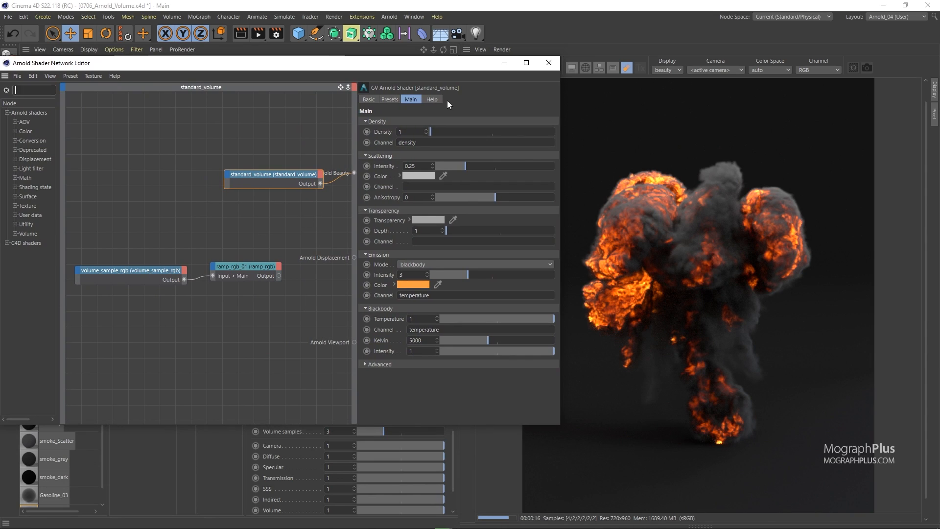
drag(453, 69, 486, 74)
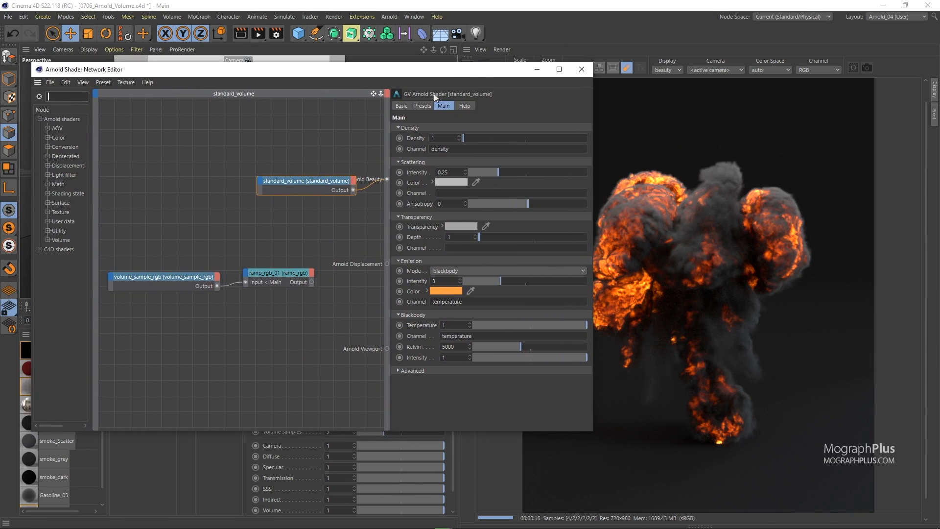
click(47, 240)
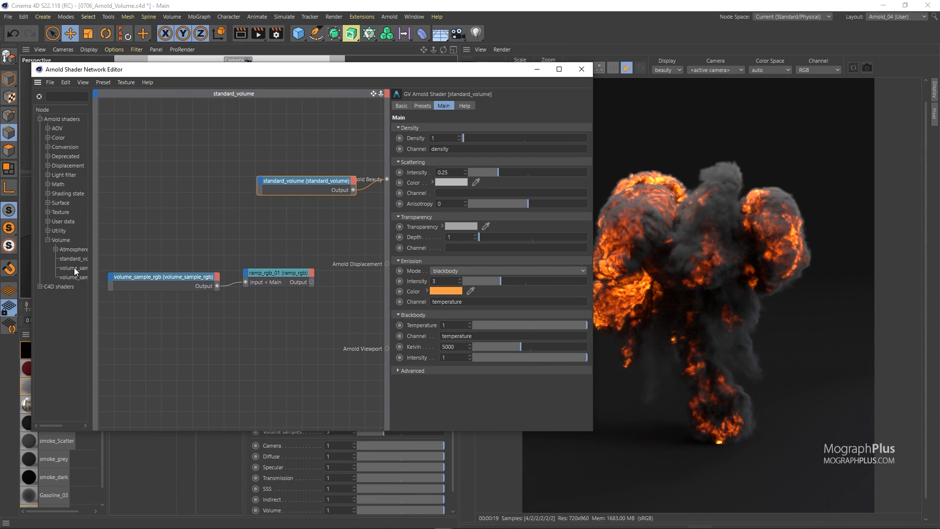
drag(94, 280, 125, 280)
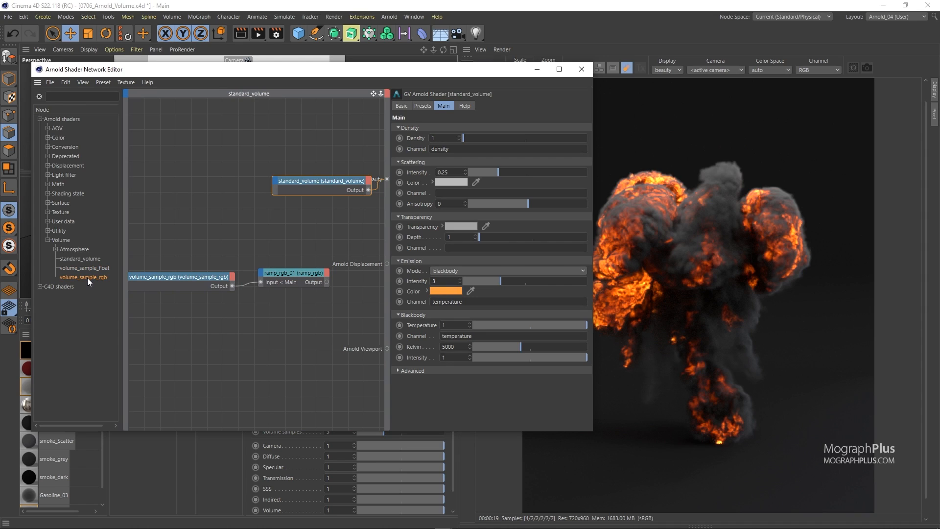
drag(172, 222, 172, 223)
Move the existing volume_sample_rgb and ramp_rgb nodes down out of the way
drag(310, 74, 267, 51)
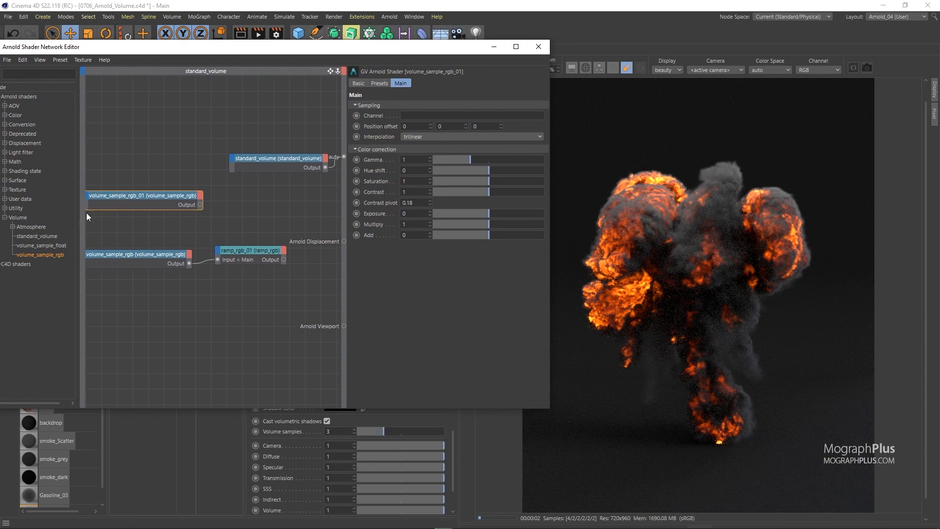
drag(79, 234, 15, 234)
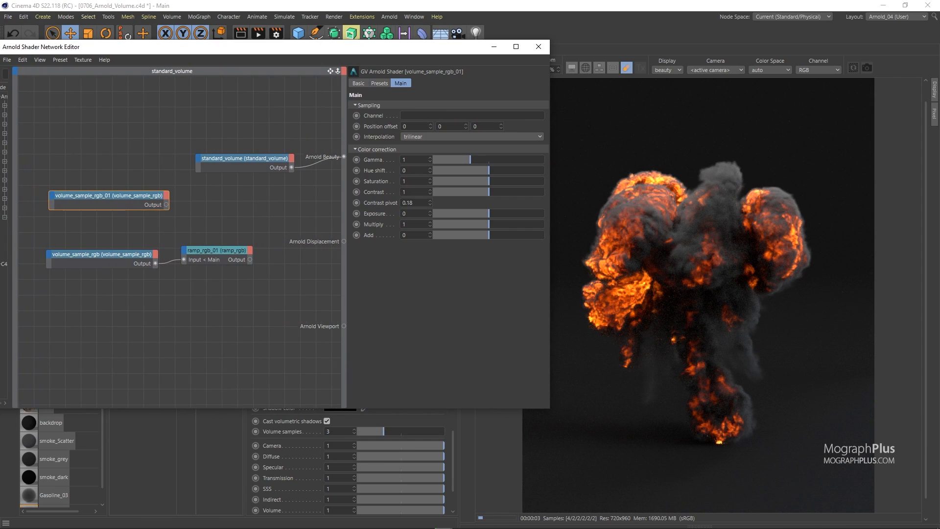
drag(262, 231, 51, 289)
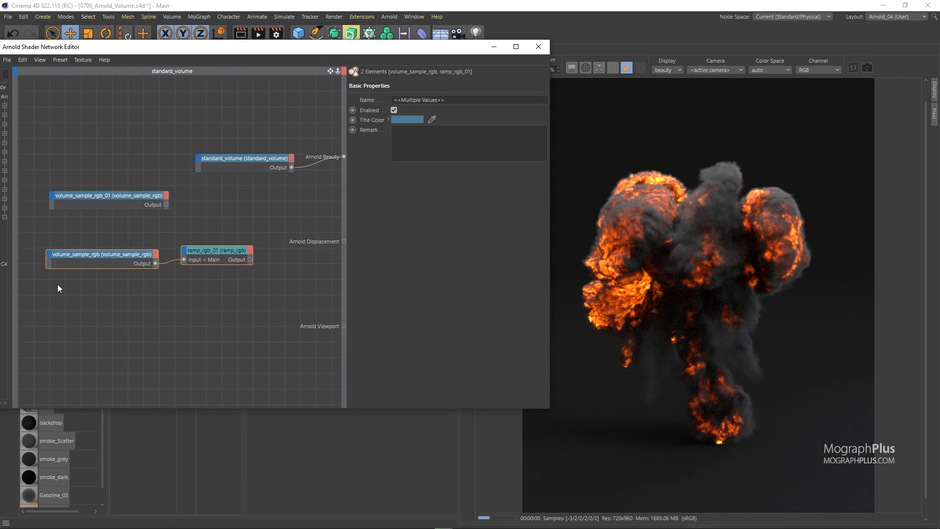
drag(85, 257, 50, 368)
Set the new volume_sample_rgb node's channel to density and connect it to the standard_volume Density input
click(92, 200)
click(449, 115)
text(density)
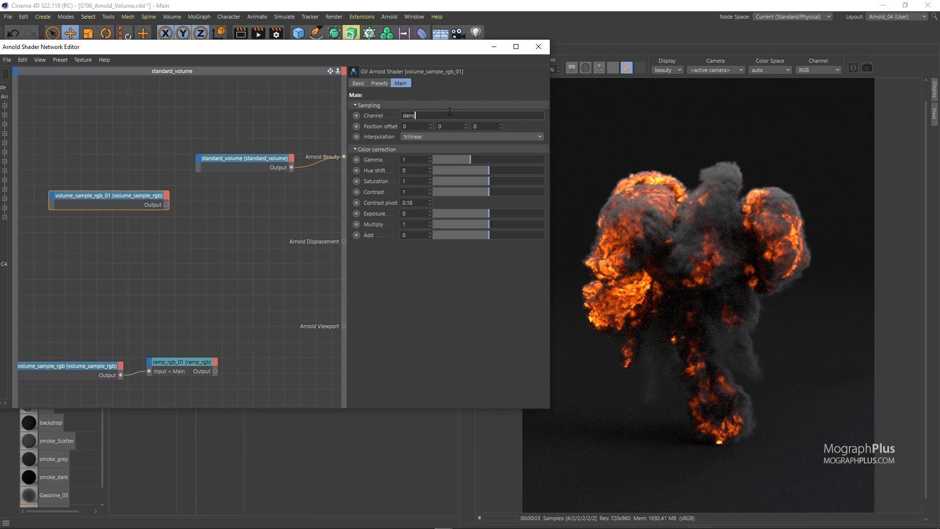
key(Return)
drag(196, 157, 278, 162)
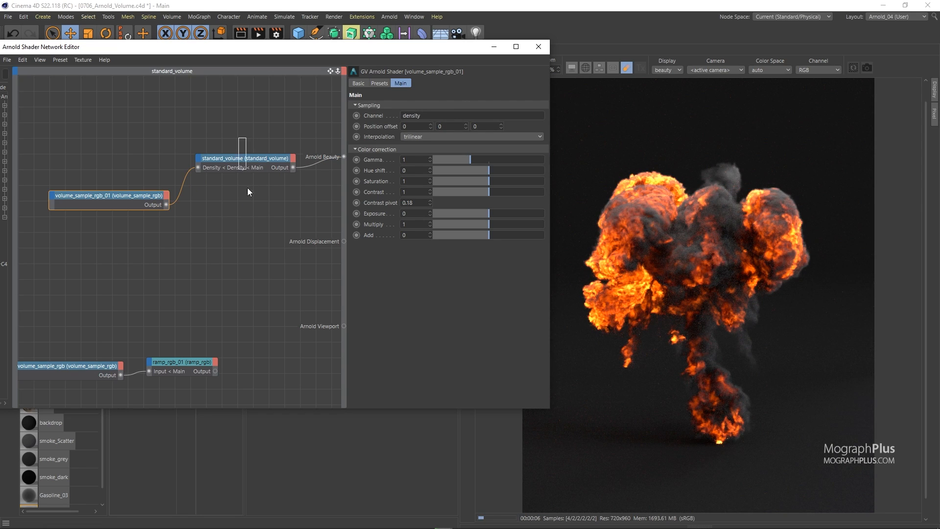
Set the standard_volume emission intensity to 0
drag(248, 182, 251, 184)
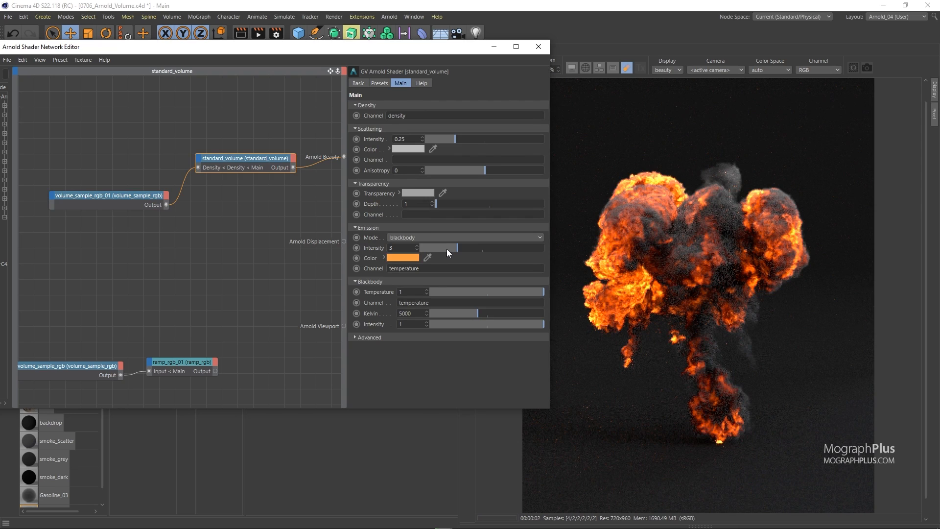
drag(443, 248, 353, 251)
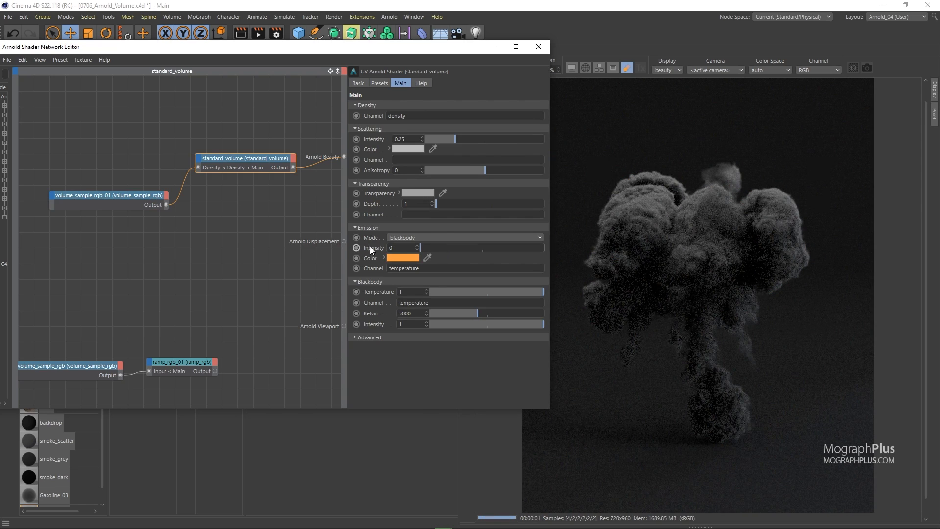
drag(165, 182, 133, 233)
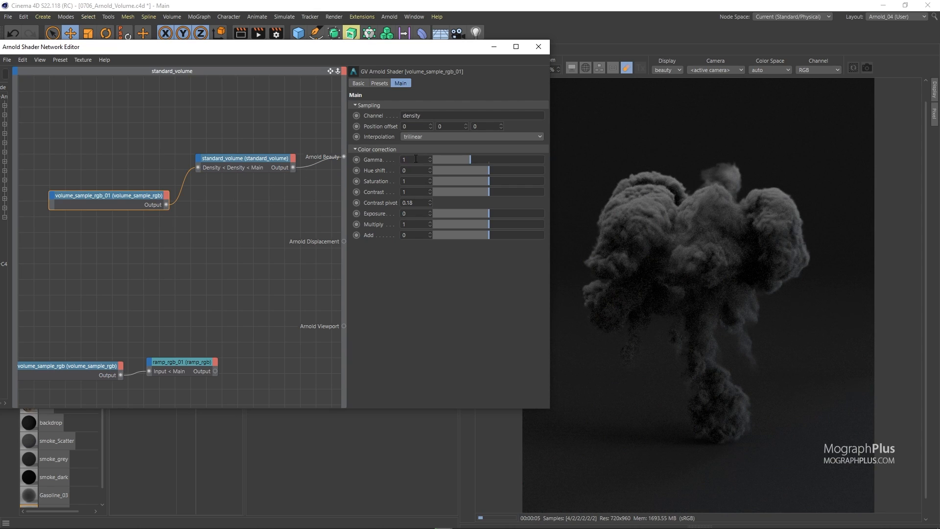
Try adjusting the density sample's exposure in the shader network, then reset exposure to 0
drag(402, 52, 378, 51)
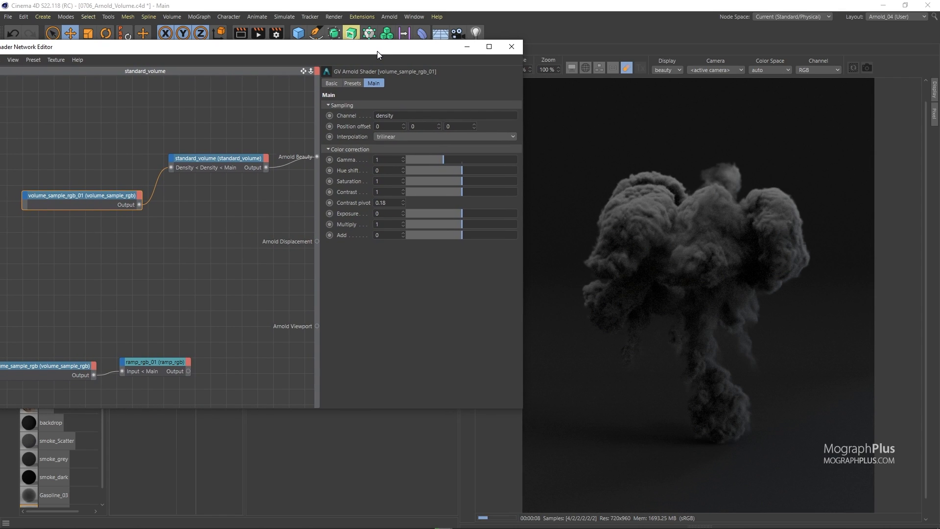
drag(377, 51, 362, 76)
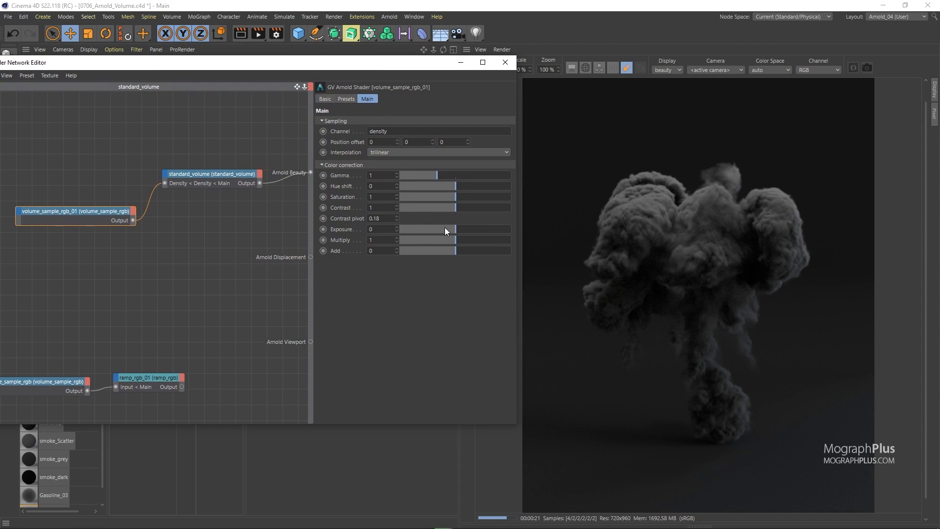
drag(448, 230, 439, 231)
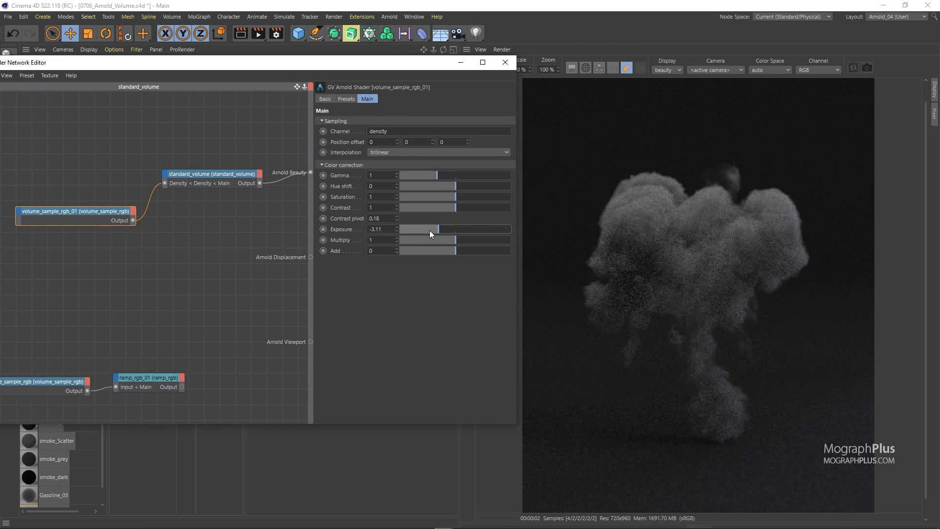
click(430, 230)
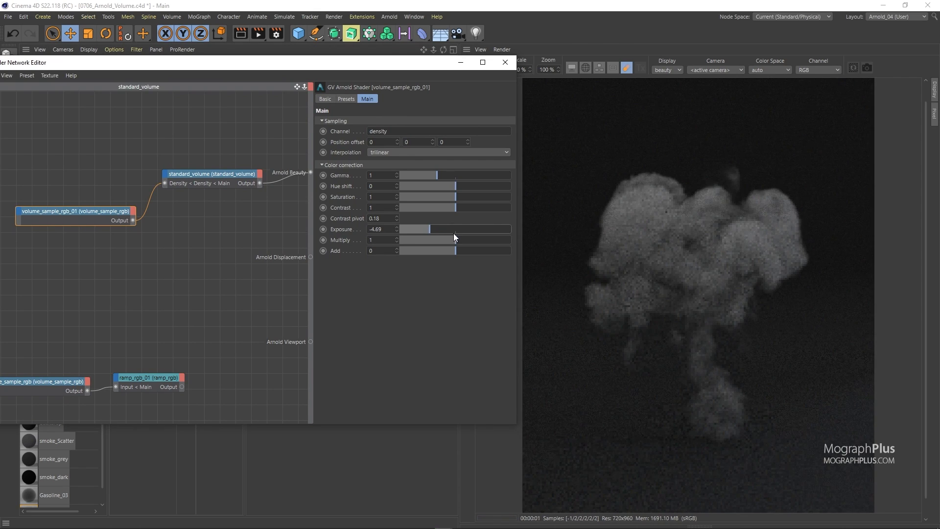
drag(451, 230, 506, 231)
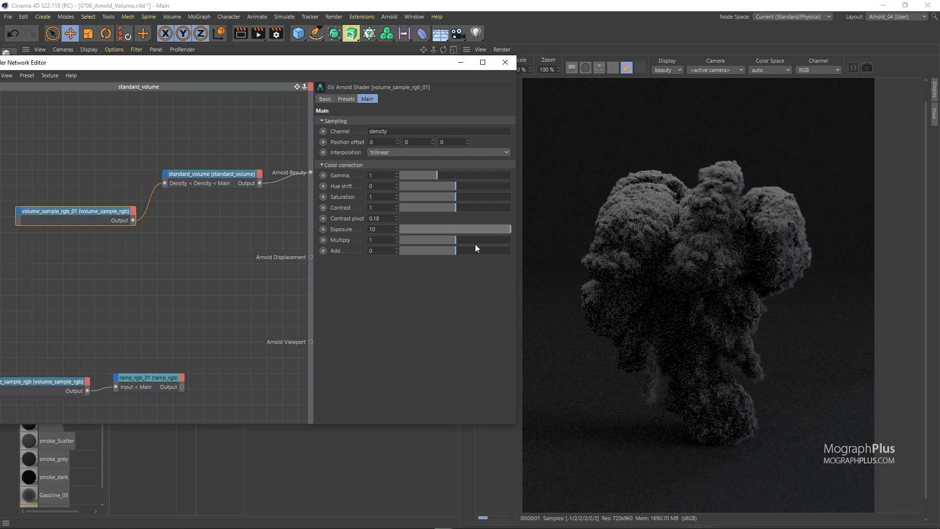
right_click(397, 228)
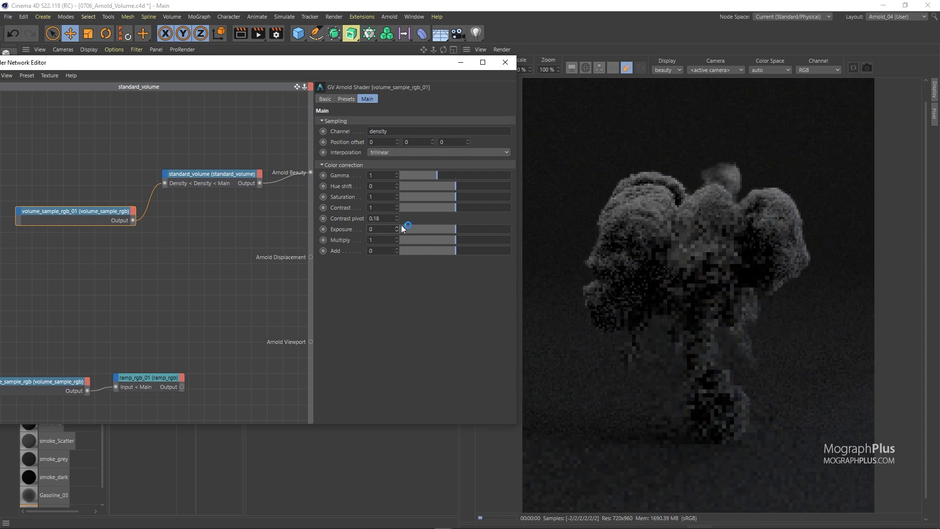
Set the density volume_sample_rgb gamma to 2.77 and close the shader network editor
drag(421, 174, 503, 175)
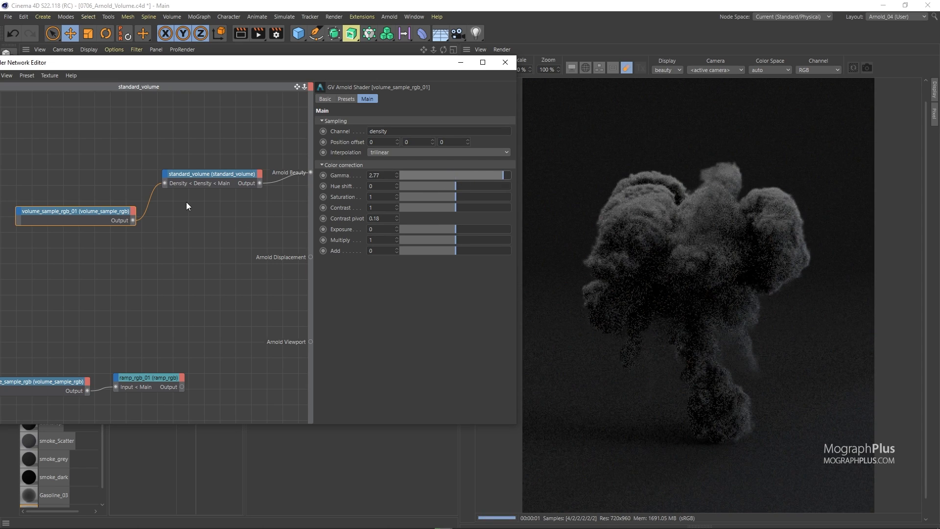
click(154, 199)
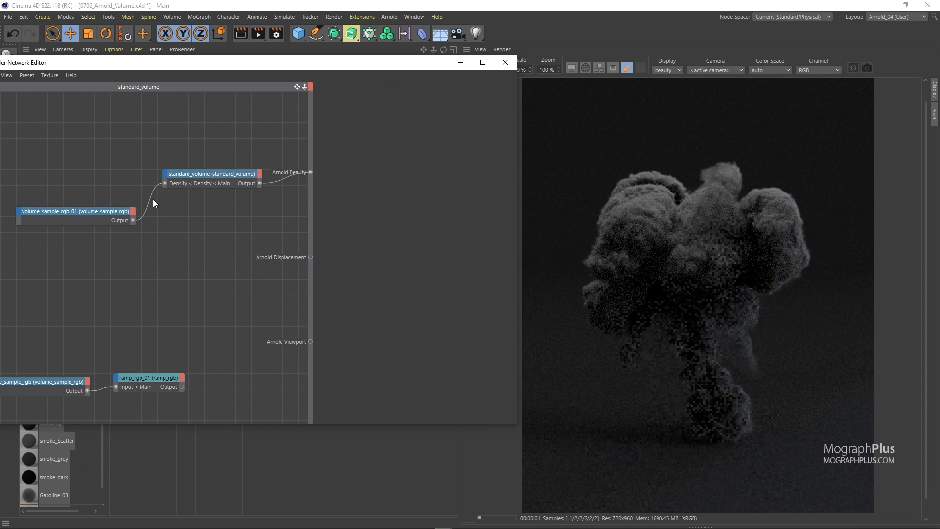
click(505, 63)
Apply the Gasoline_02 material to the Gasoline_Explosion object
scroll(98, 453, down, 1)
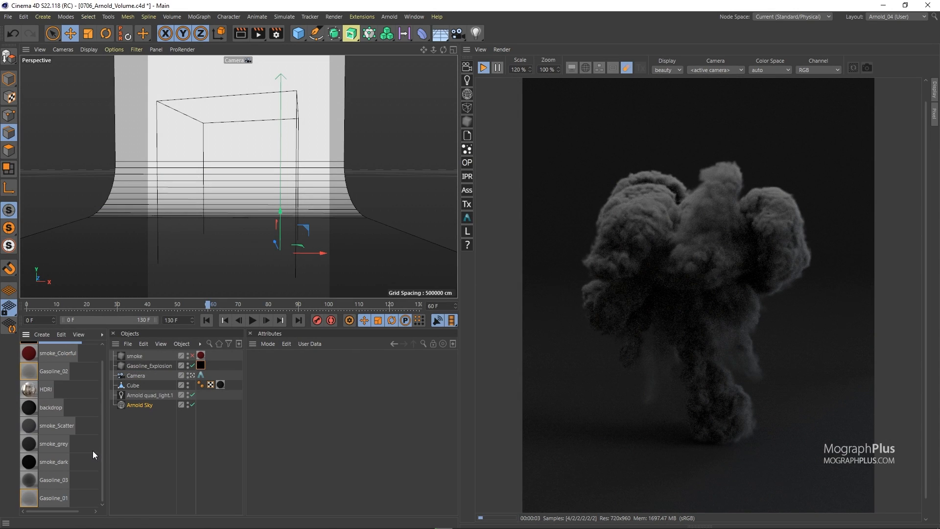
click(52, 498)
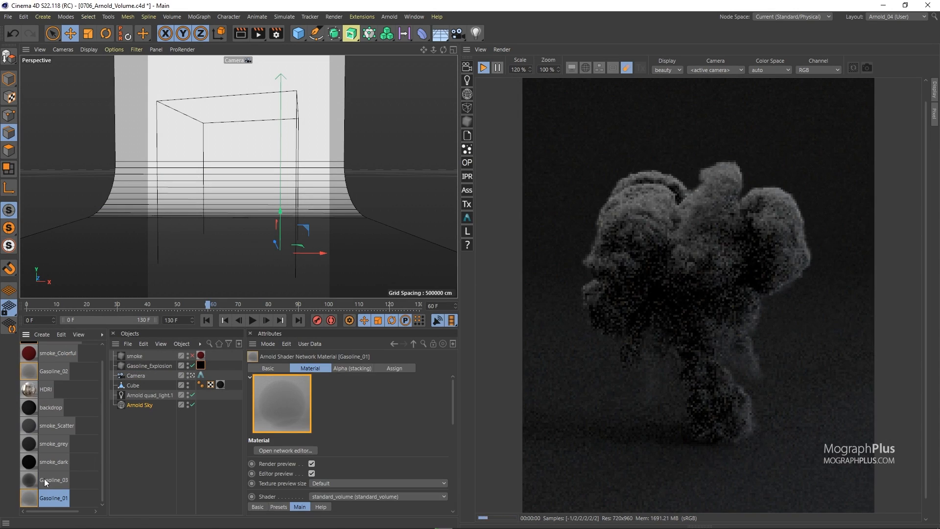
scroll(41, 485, up, 1)
drag(51, 386, 201, 365)
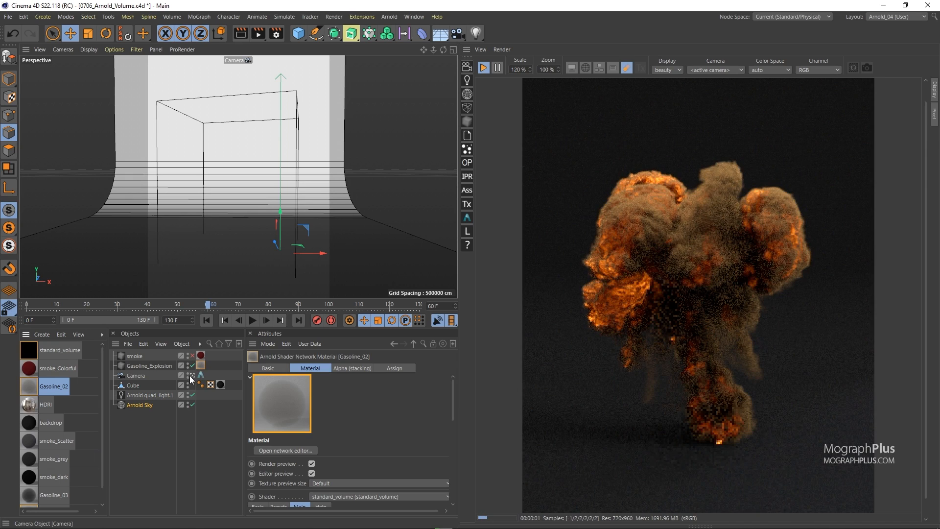
Open the Gasoline_02 shader network and examine its density volume_sample_rgb node
double_click(32, 388)
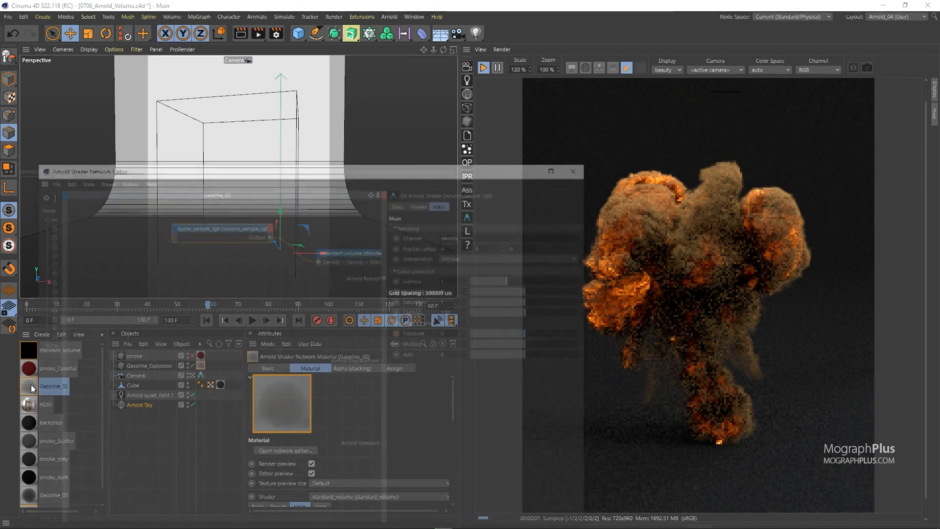
alt+middle_drag(247, 276, 162, 315)
drag(177, 263, 153, 306)
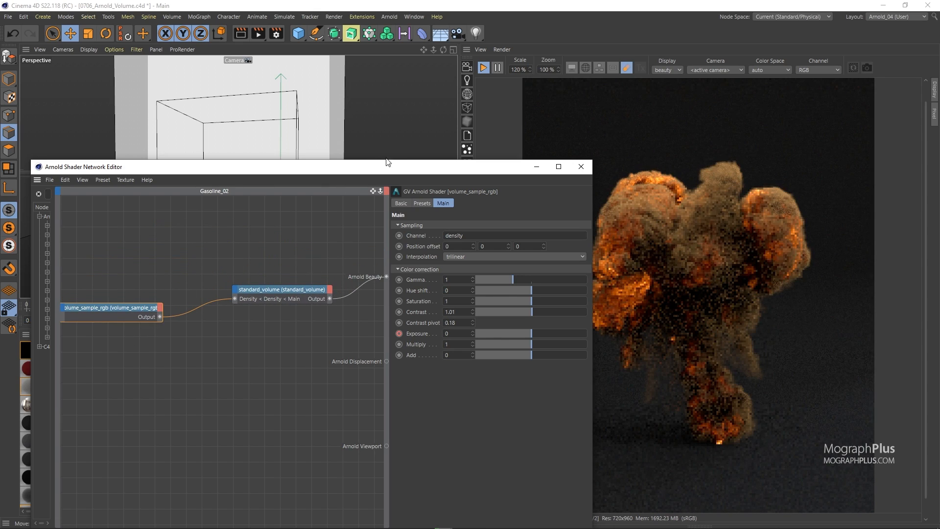
drag(369, 168, 327, 402)
drag(111, 304, 122, 306)
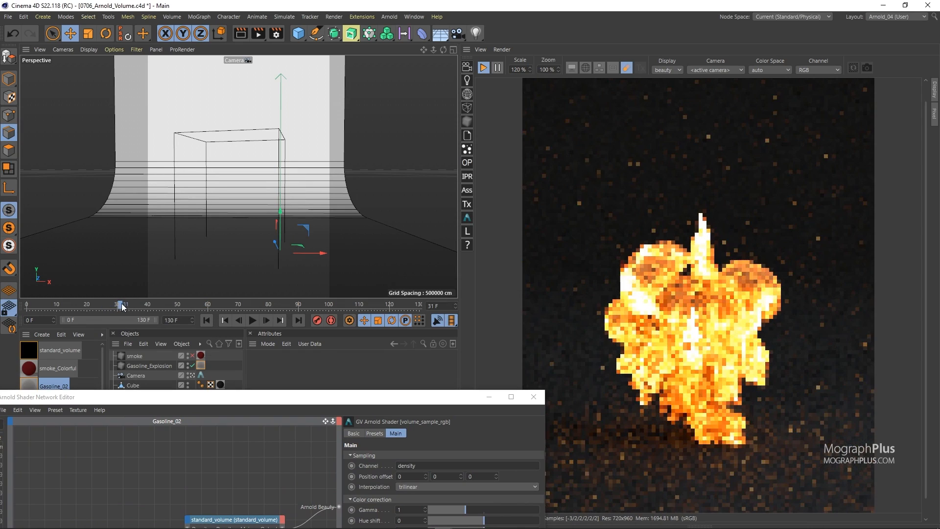
Scrub through the timeline frames to review the explosion in the Arnold render view
click(147, 306)
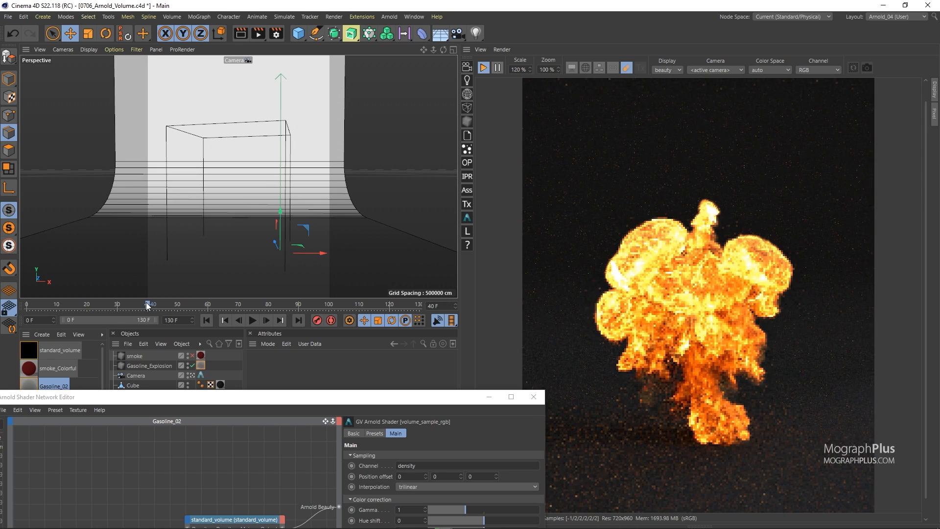
drag(175, 302, 347, 303)
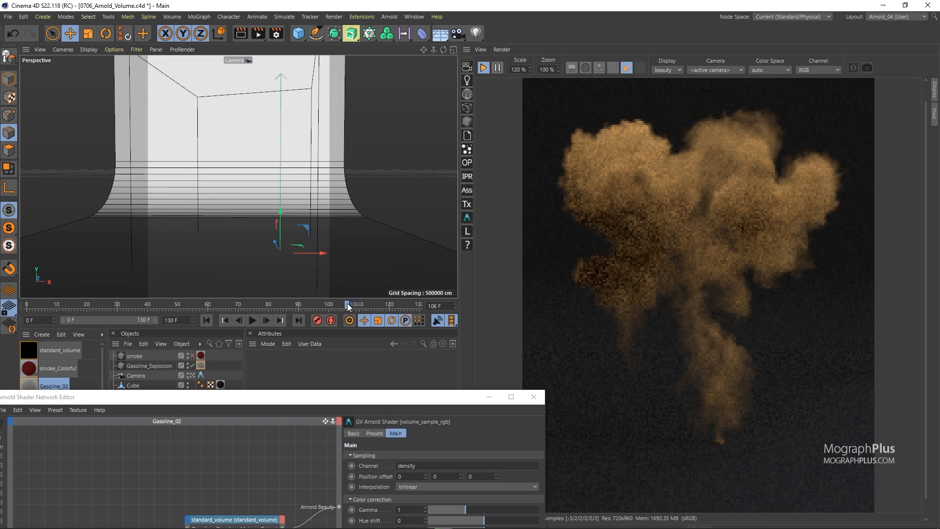
click(147, 304)
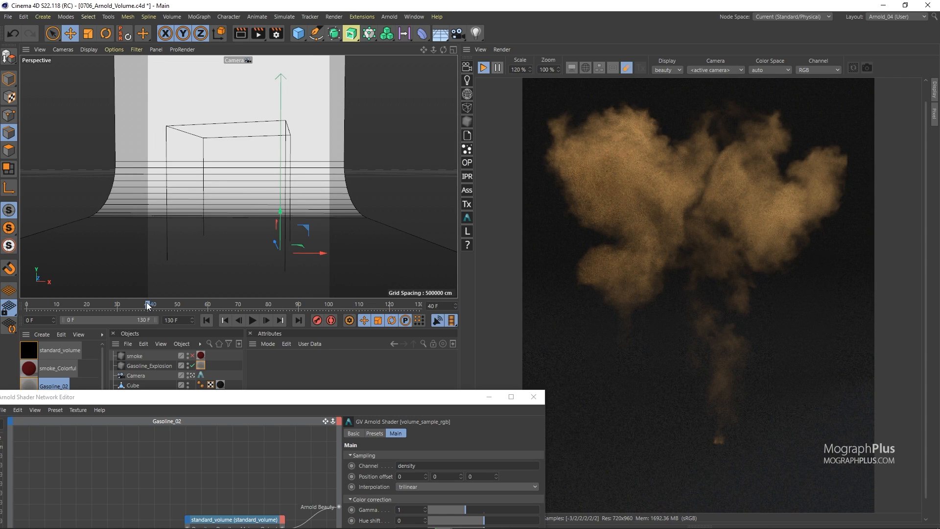
click(207, 304)
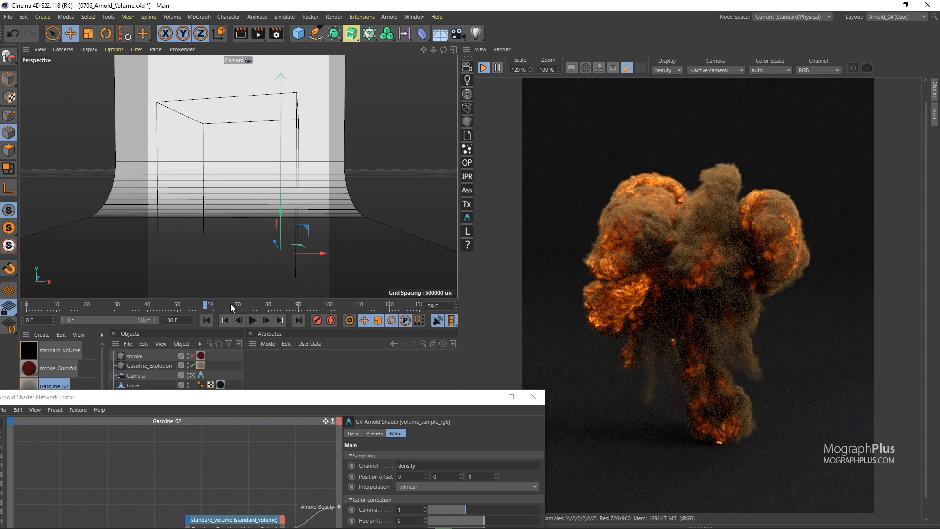
Inspect the Gasoline_02 standard_volume settings, opening the scattering color picker without changing it
drag(340, 403, 323, 65)
click(230, 185)
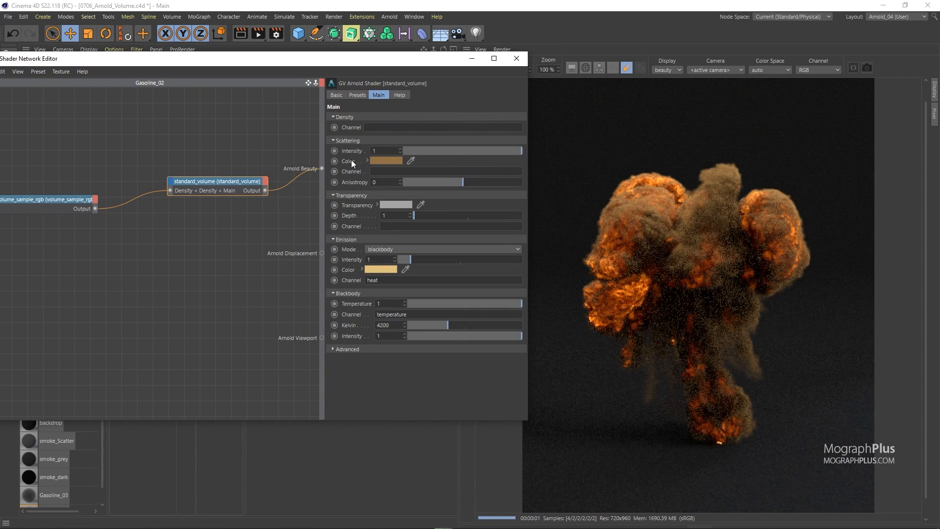
drag(388, 61, 326, 65)
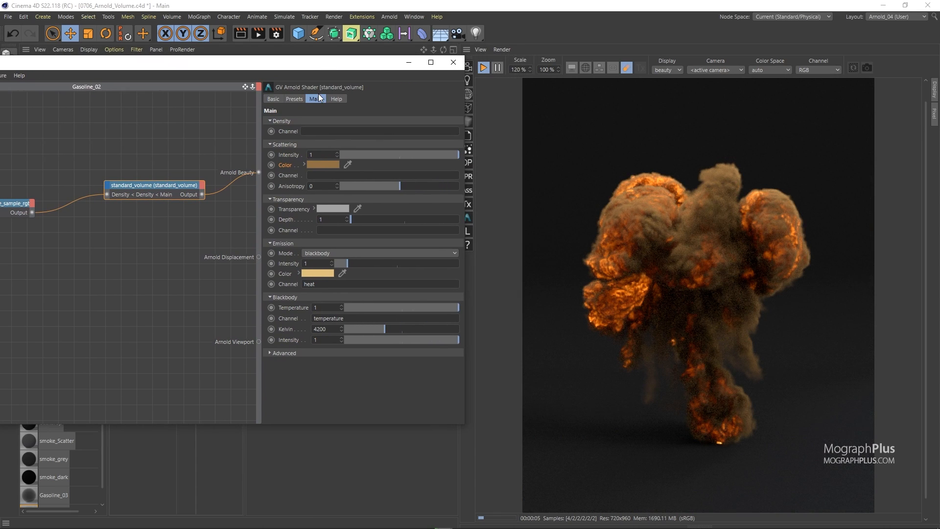
click(318, 165)
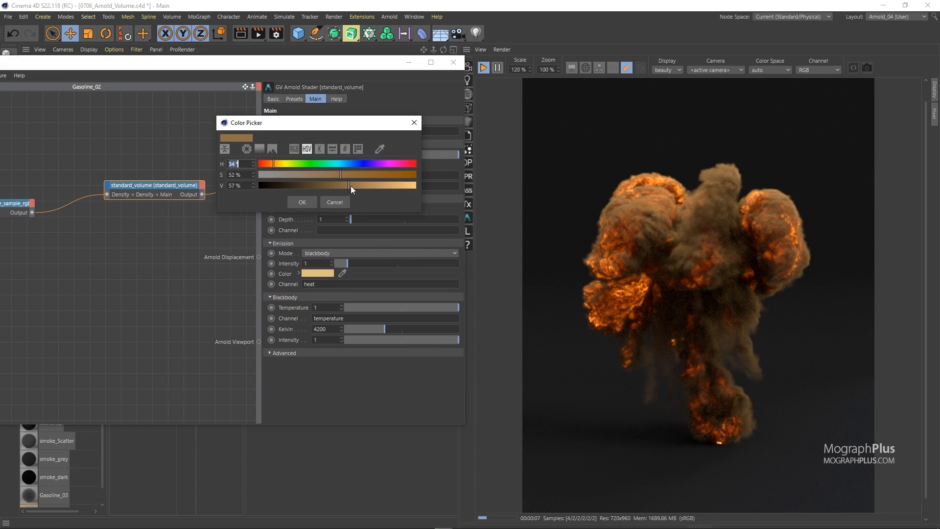
click(335, 202)
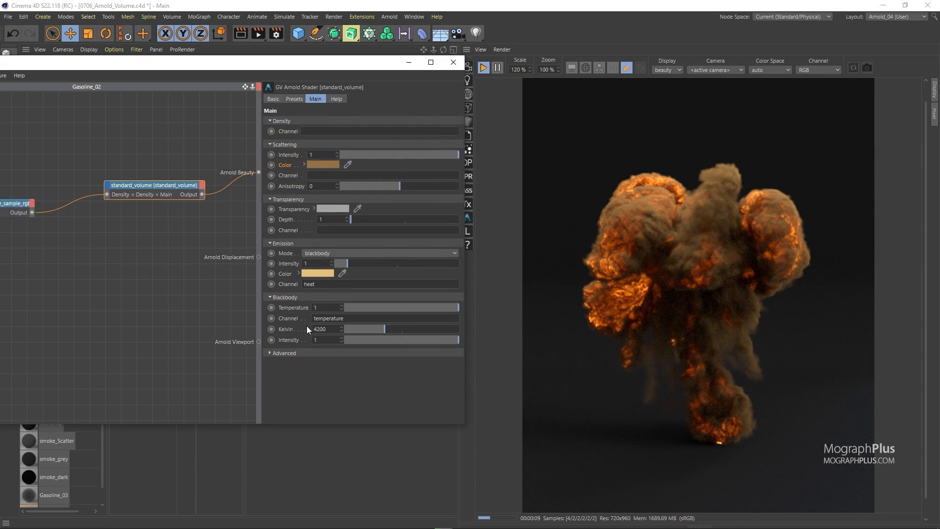
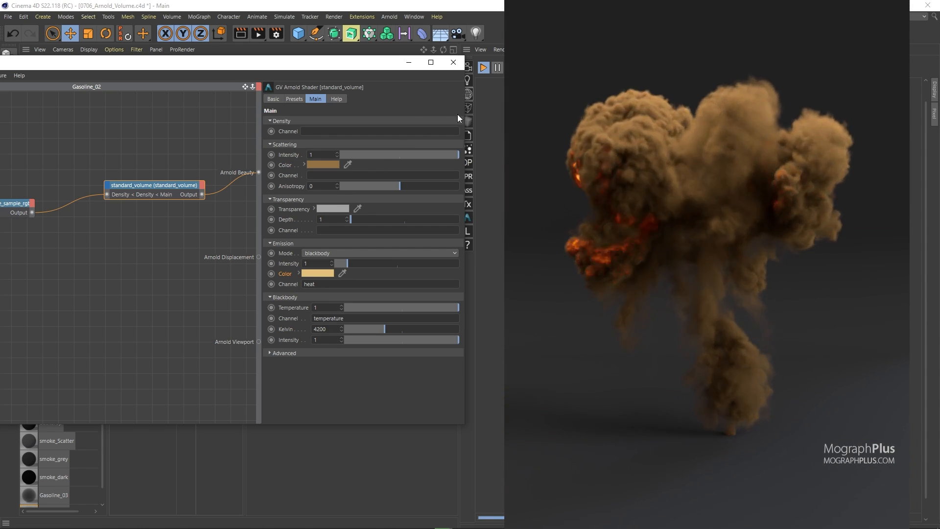
Disable the Gasoline_Explosion object for rendering and enable and select the smoke volume object instead
click(451, 67)
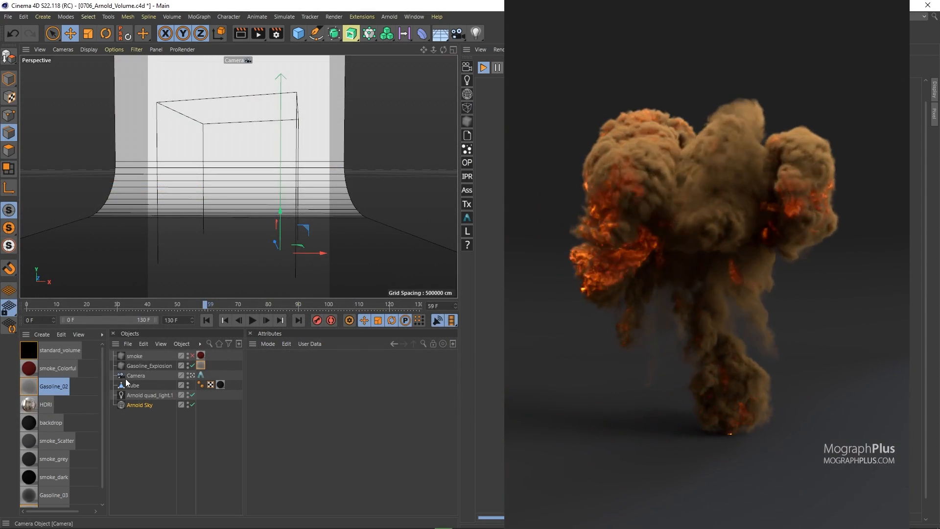
click(156, 365)
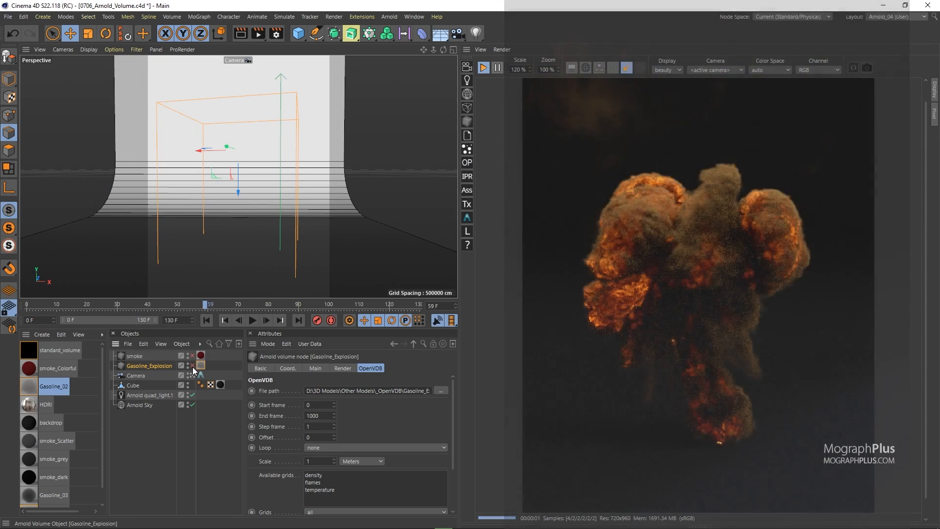
click(192, 366)
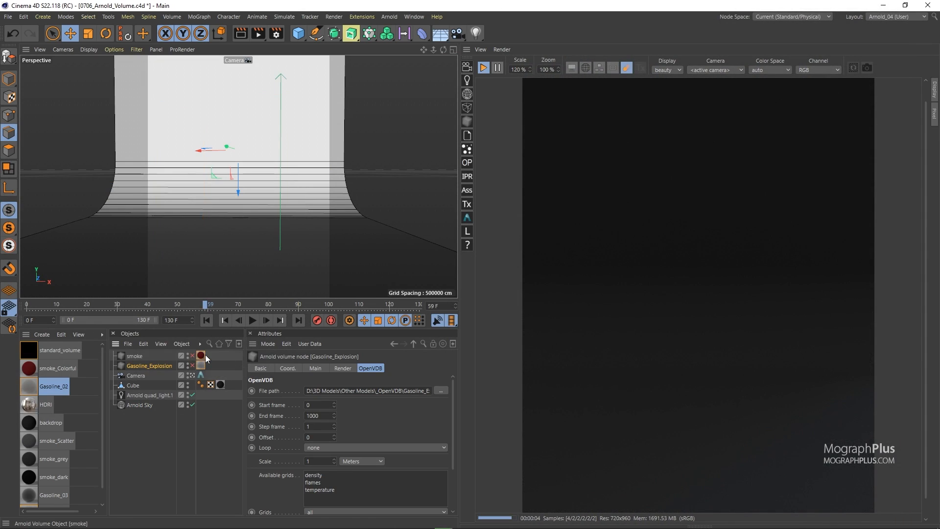
click(202, 355)
click(192, 356)
click(135, 356)
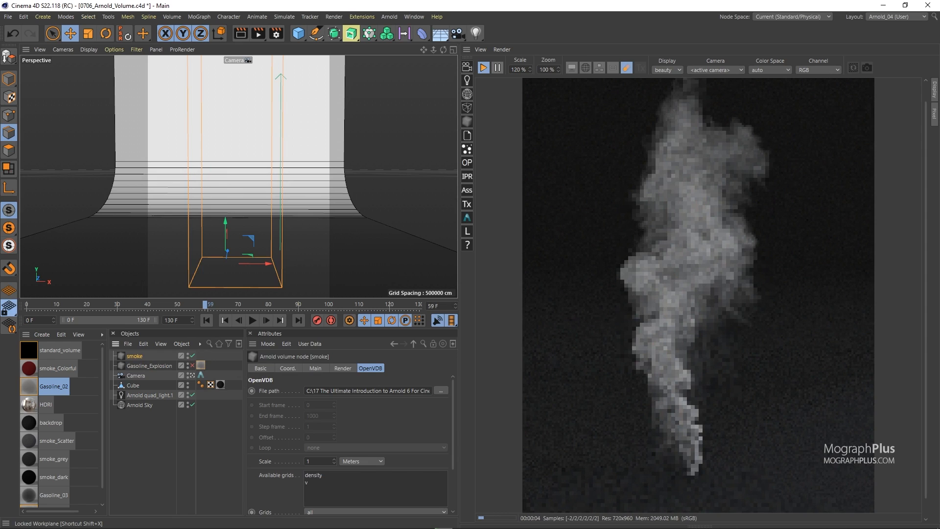
Load smoke_Puffy.vdb from the openVDB folder into the smoke object's file path
drag(1, 231, 506, 173)
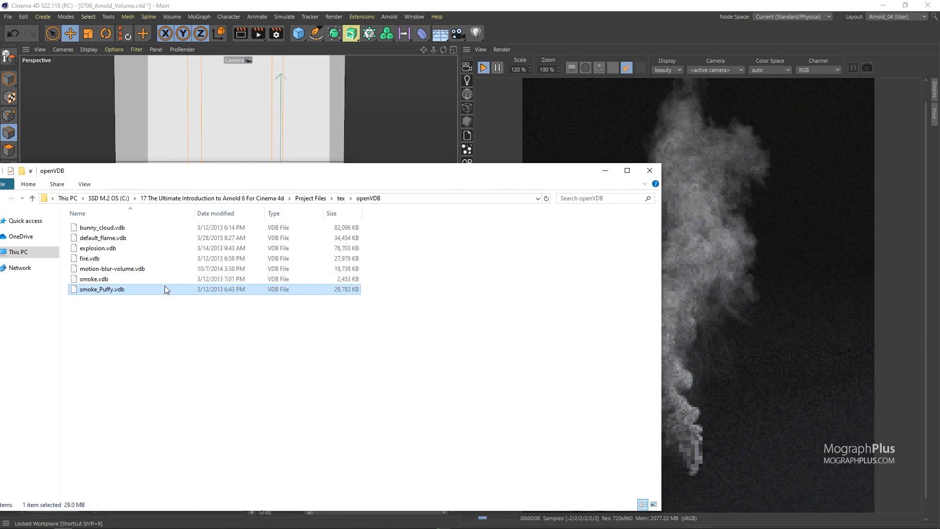
click(650, 172)
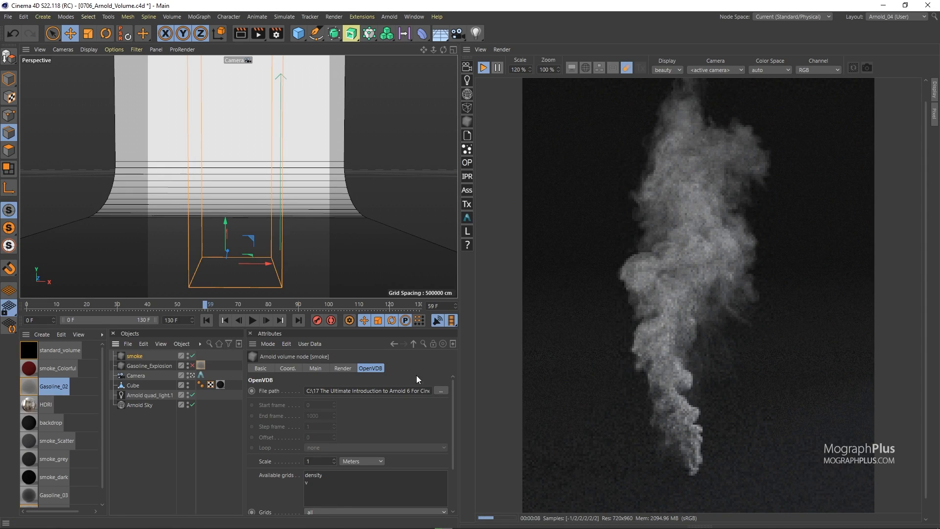
click(419, 391)
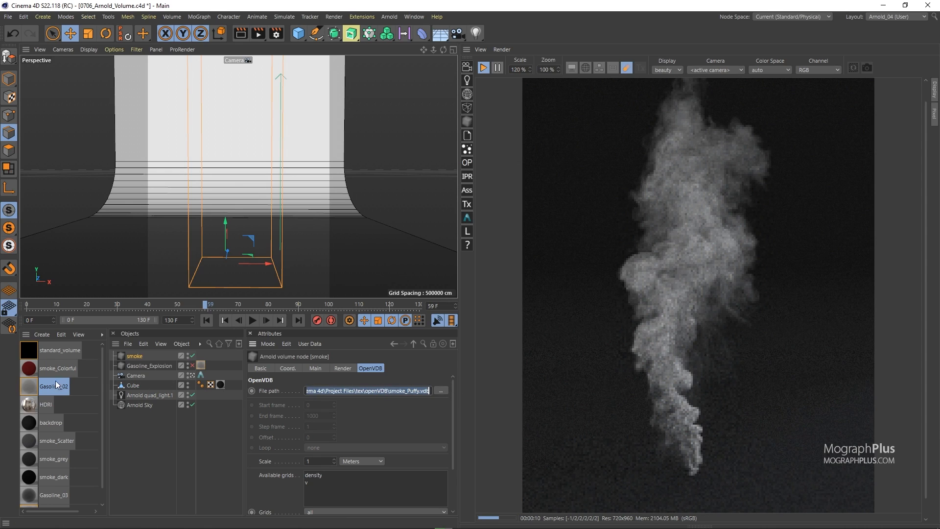
Apply the smoke_dark material to the smoke object and review its settings in the Material Editor
drag(31, 480, 136, 357)
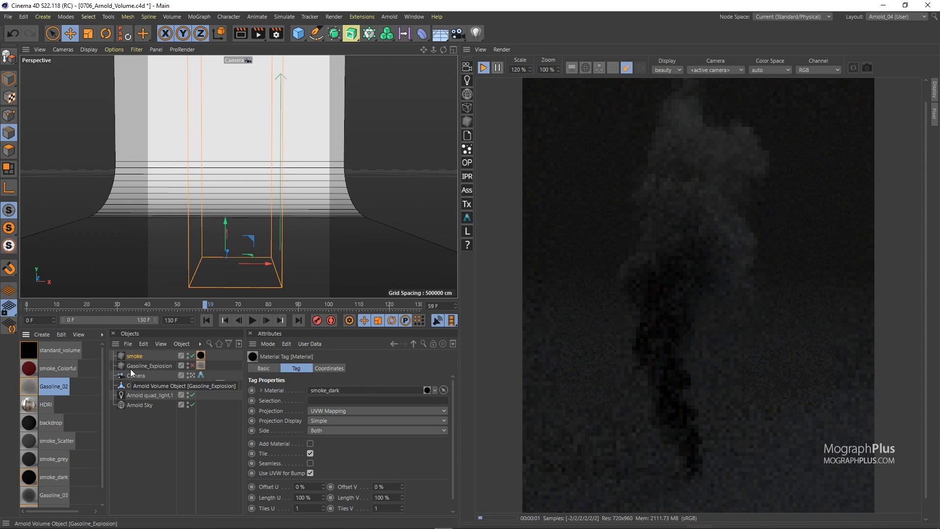
click(36, 477)
double_click(36, 477)
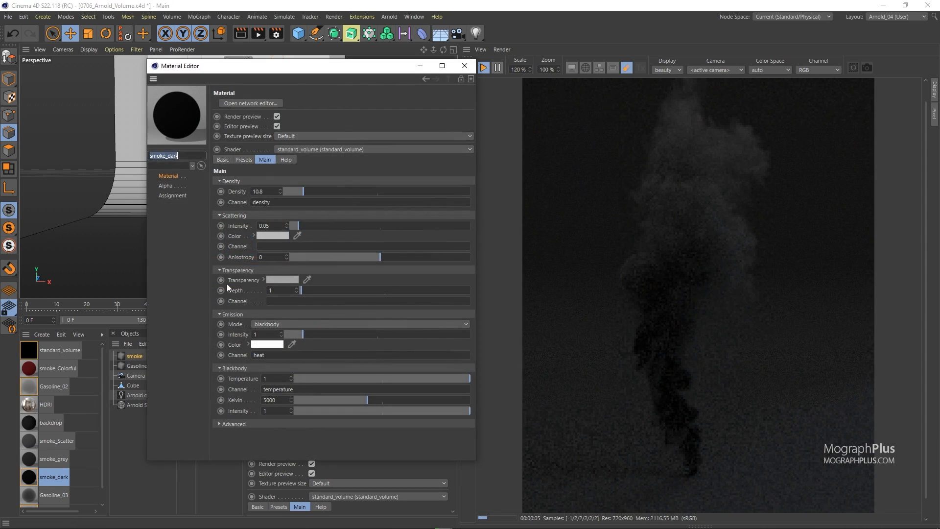
click(243, 194)
drag(329, 70, 293, 68)
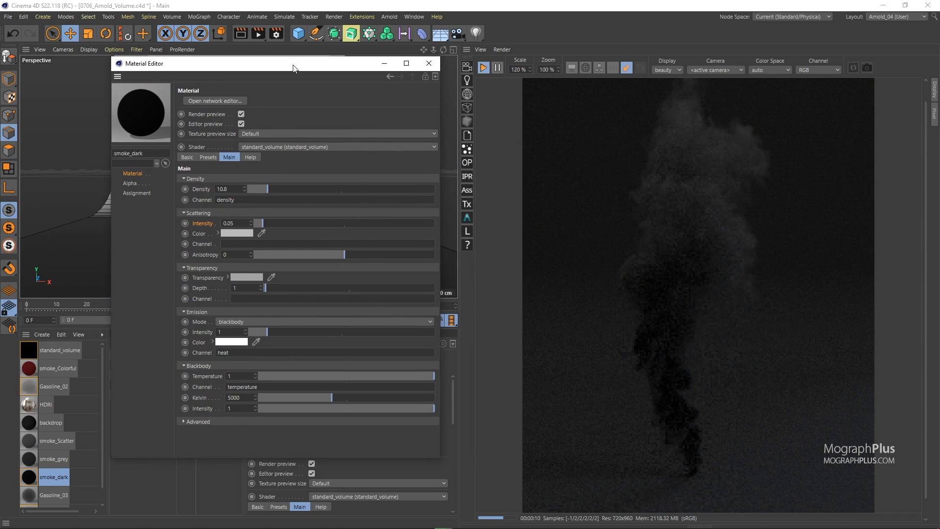
click(429, 64)
Apply the smoke_grey material to the smoke object and review its density and scattering settings
click(27, 466)
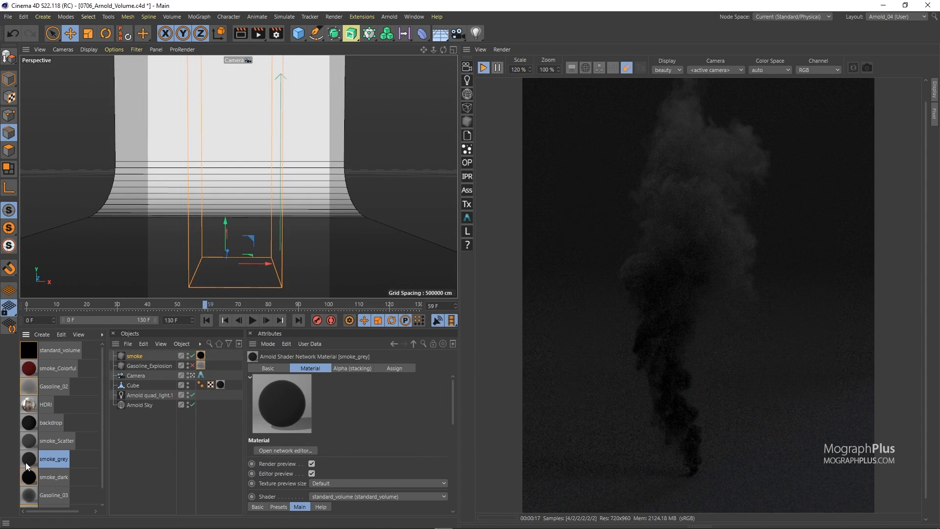
drag(164, 414, 204, 354)
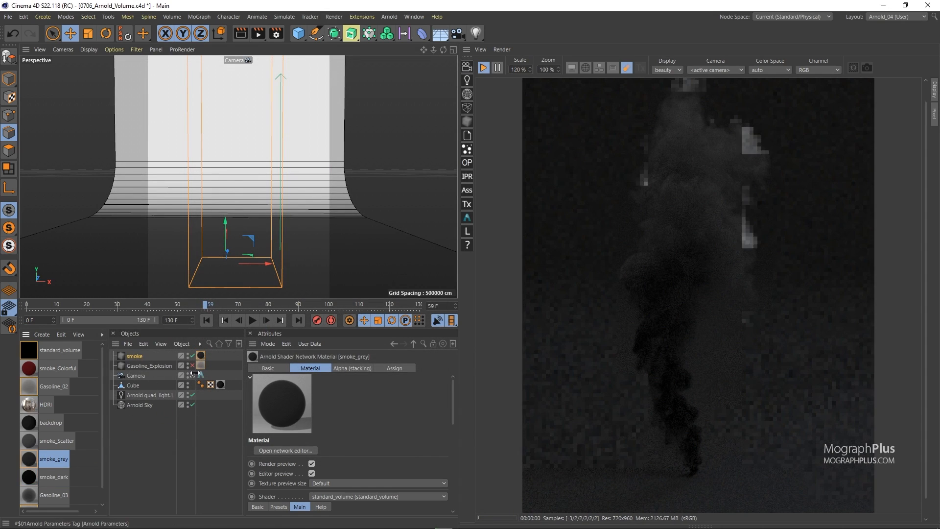
double_click(29, 458)
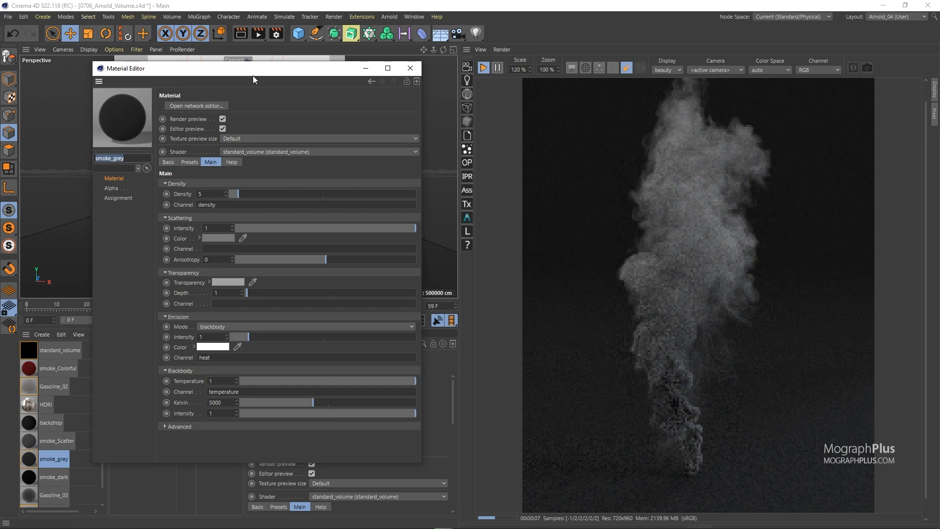
click(184, 196)
click(183, 229)
click(199, 238)
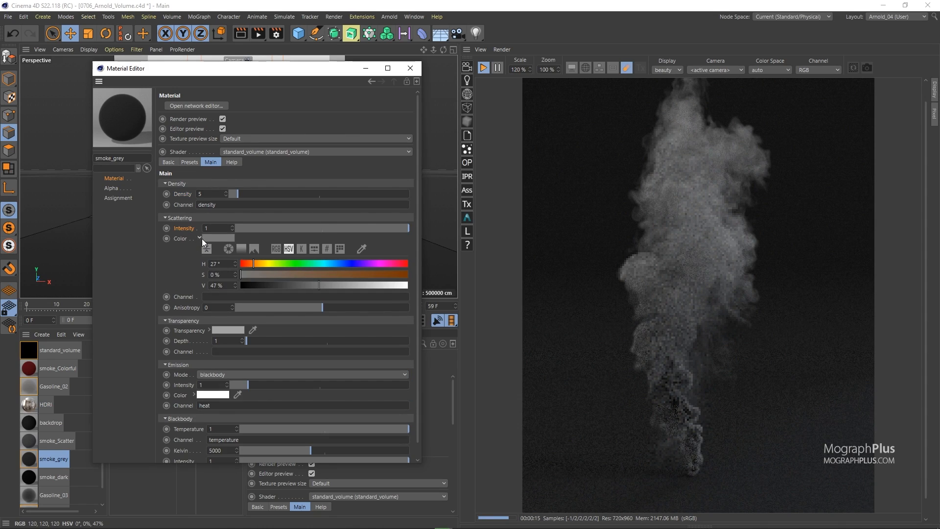
click(200, 238)
click(411, 68)
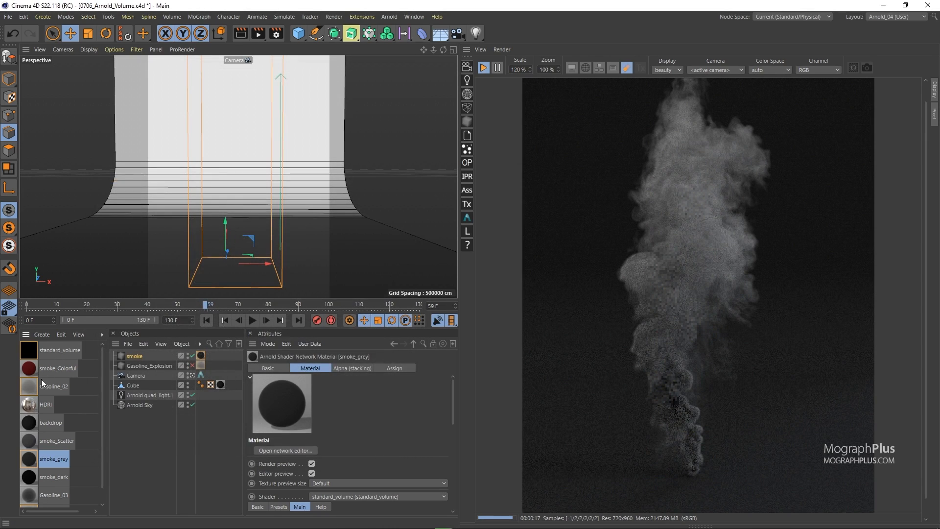
Apply smoke_Colorful to the smoke object, open its shader network and rearrange the nodes
click(32, 373)
drag(31, 371, 201, 356)
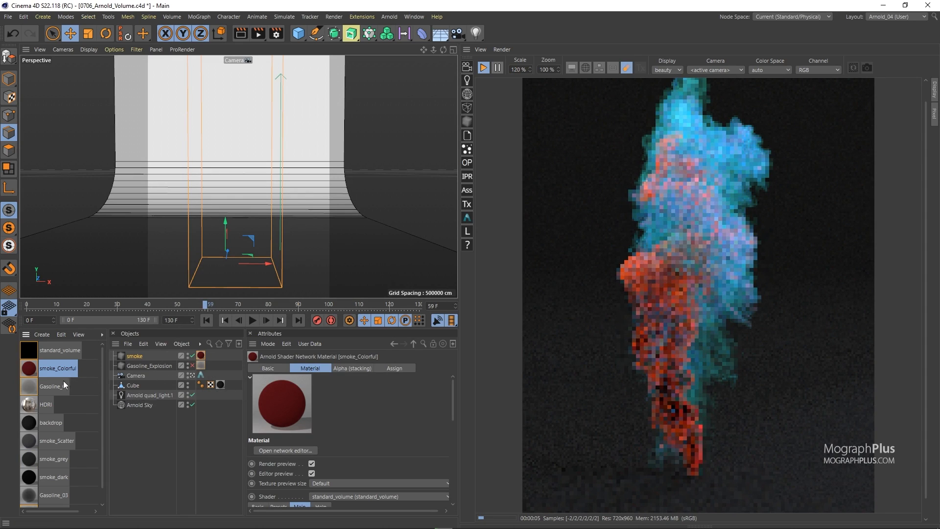
double_click(30, 367)
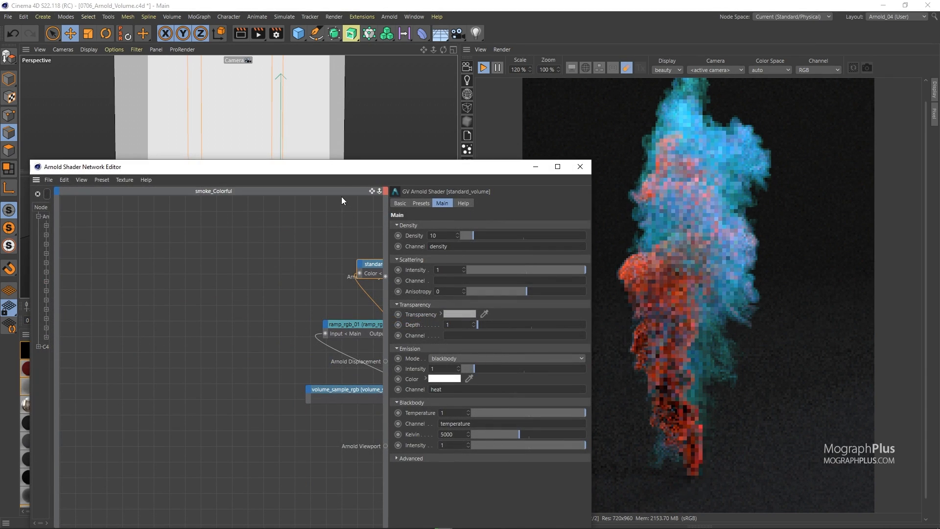
drag(349, 168, 306, 84)
alt+middle_drag(317, 266, 264, 281)
drag(217, 324, 84, 207)
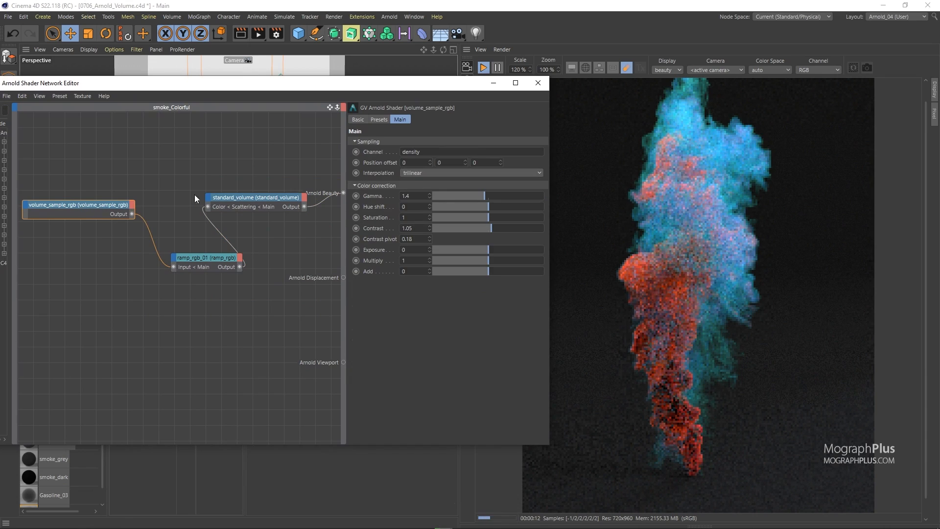
Reposition the ramp_rgb node and inspect the standard_volume and volume_sample_rgb node settings
click(231, 197)
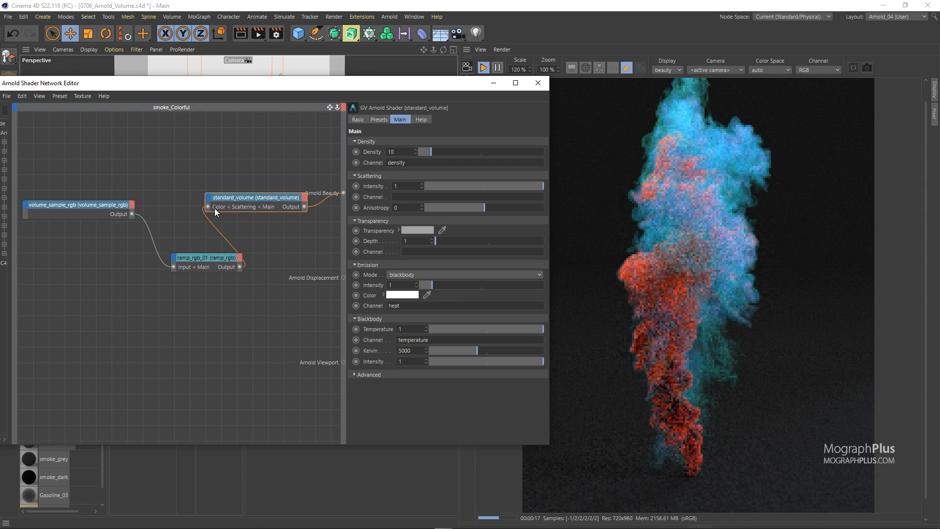
drag(195, 253, 164, 259)
click(105, 208)
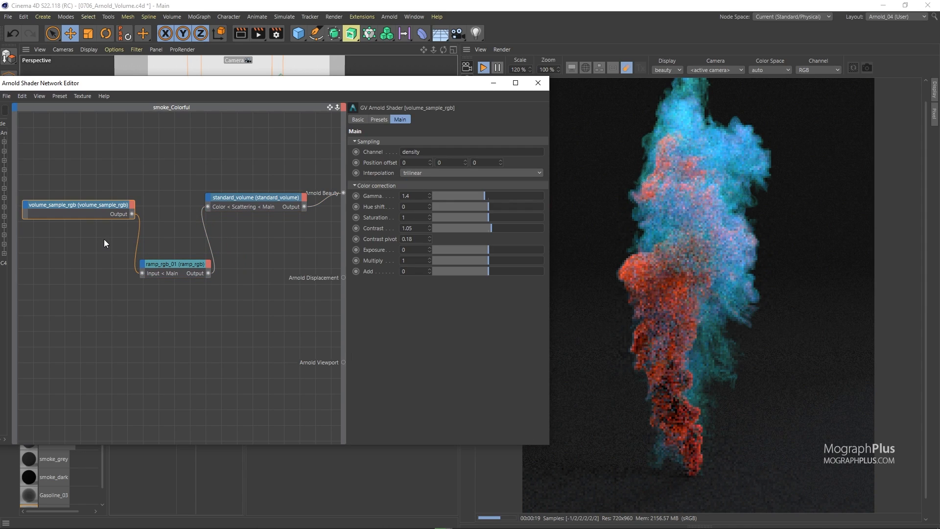
double_click(423, 151)
drag(168, 239, 181, 308)
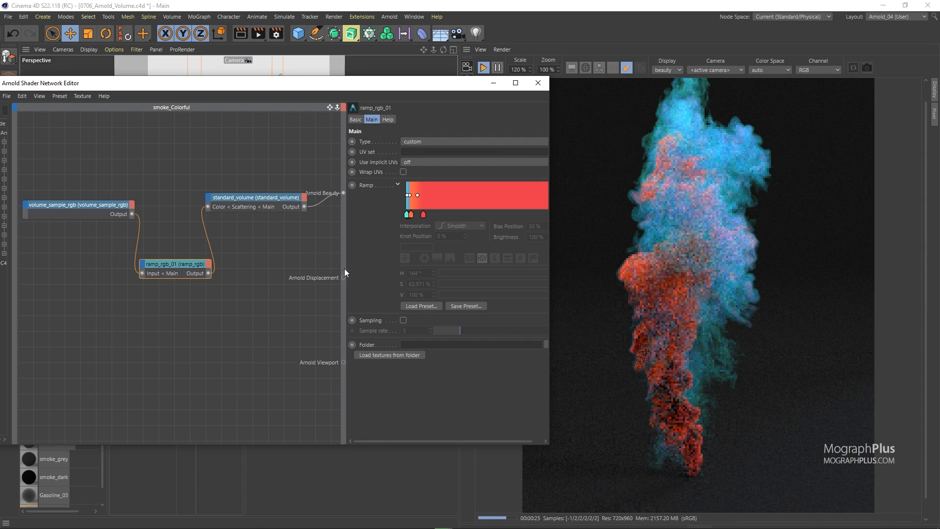
drag(345, 268, 318, 266)
drag(447, 87, 410, 90)
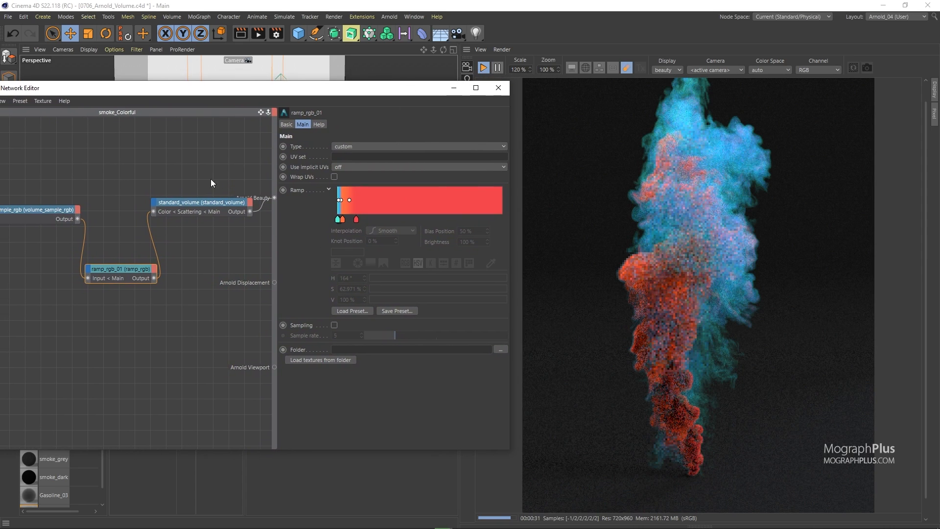
click(219, 203)
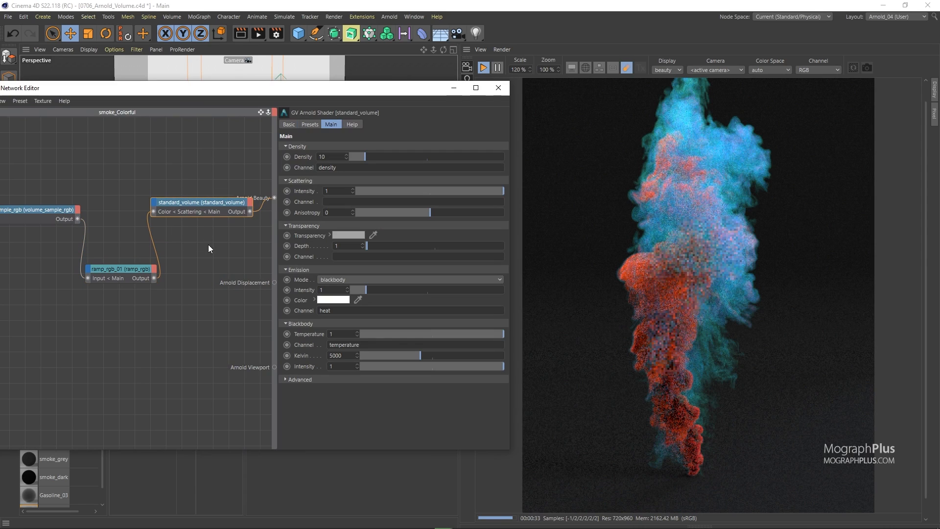
click(69, 210)
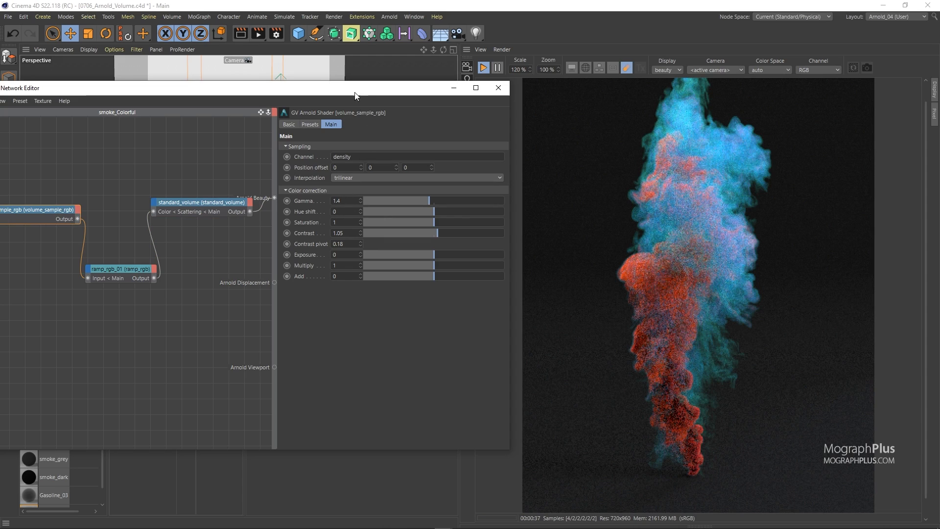
drag(355, 93, 319, 90)
Try Gamma values of 1, 1.4 and 2 on the volume_sample_rgb node
key(Return)
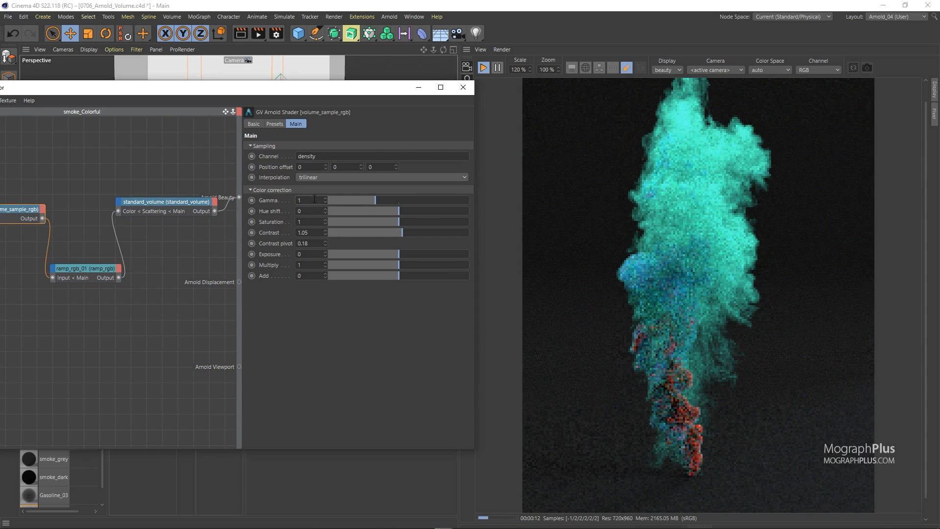
key(Return)
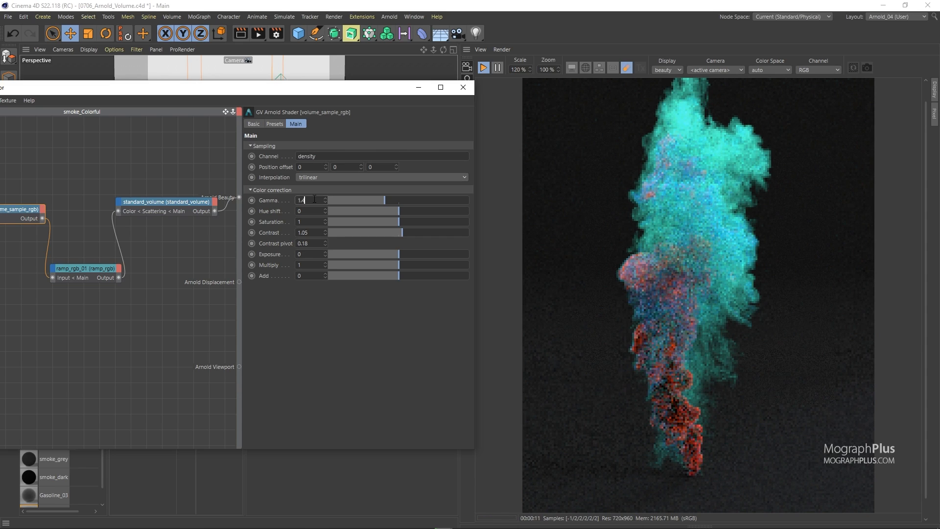
text(1.4)
key(Return)
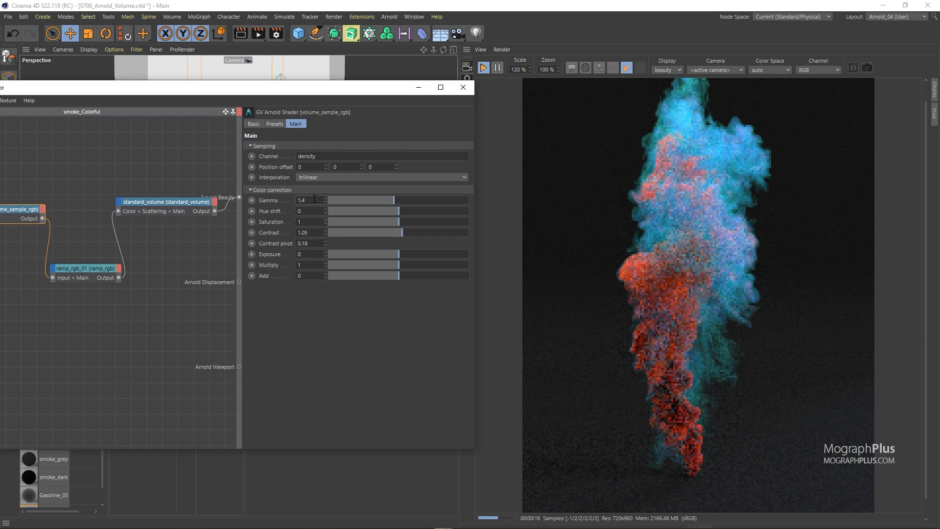
text(2)
key(Return)
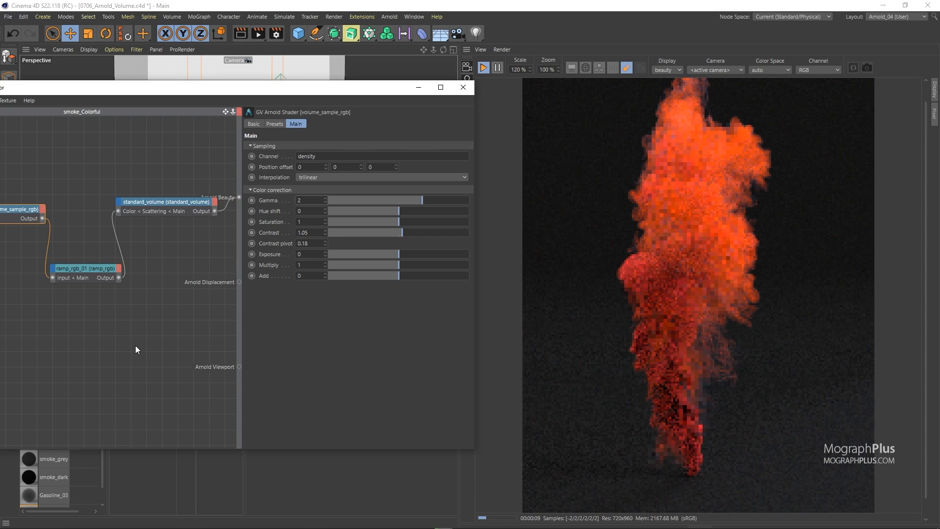
Add a pink knot (H 307°, S 72%, V 94%) to the ramp_rgb gradient and remove it again
click(98, 272)
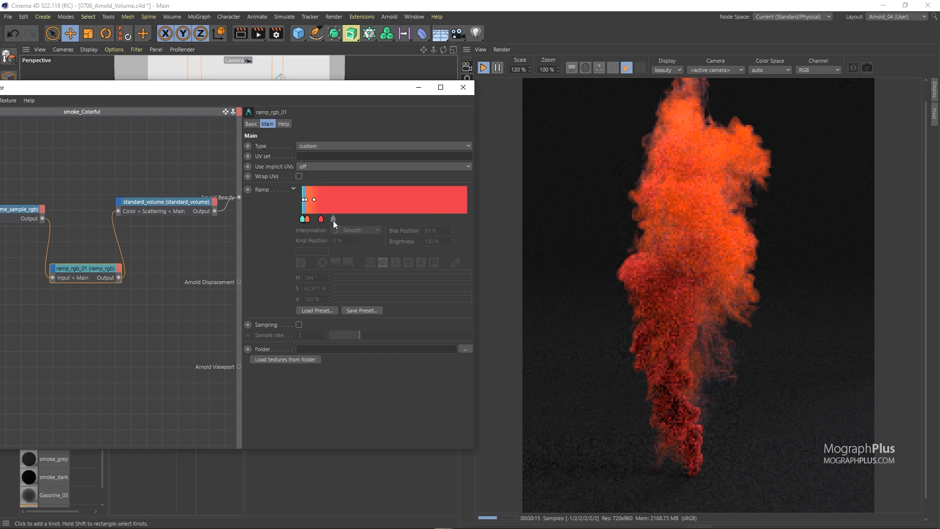
double_click(332, 219)
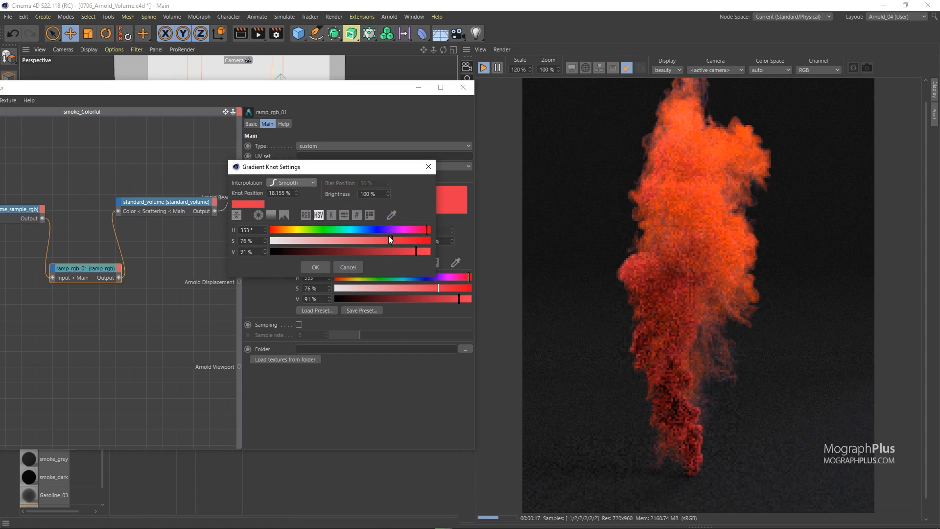
drag(421, 230, 407, 228)
click(425, 250)
drag(424, 251, 421, 249)
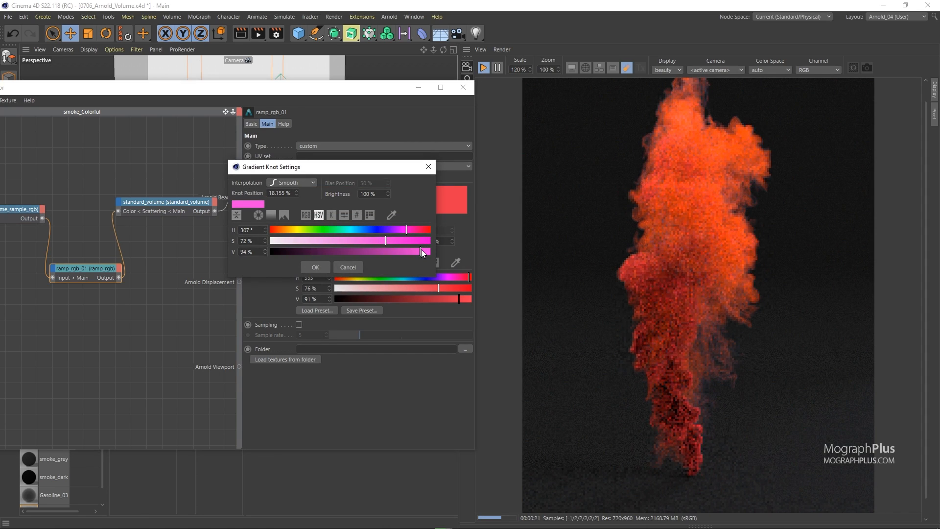
click(313, 265)
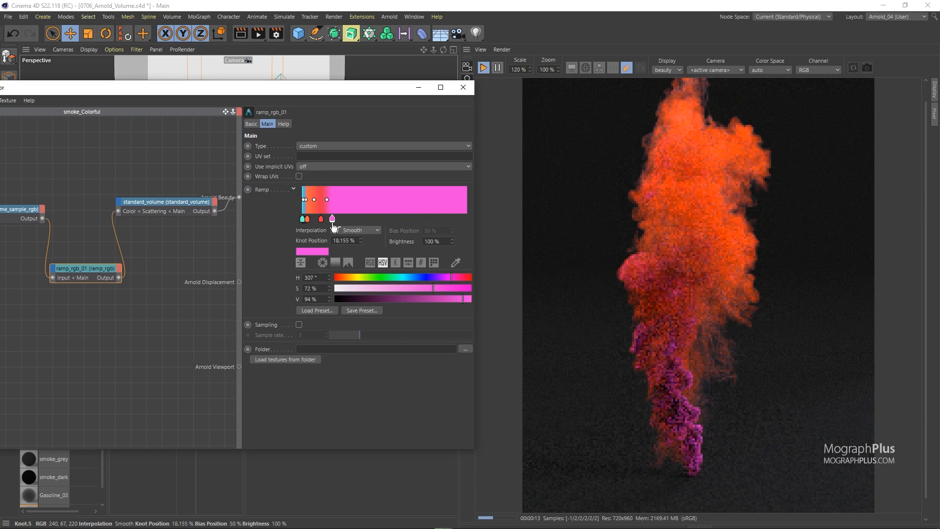
drag(332, 218, 254, 245)
Set the volume_sample_rgb node's Gamma to 1.4
click(22, 209)
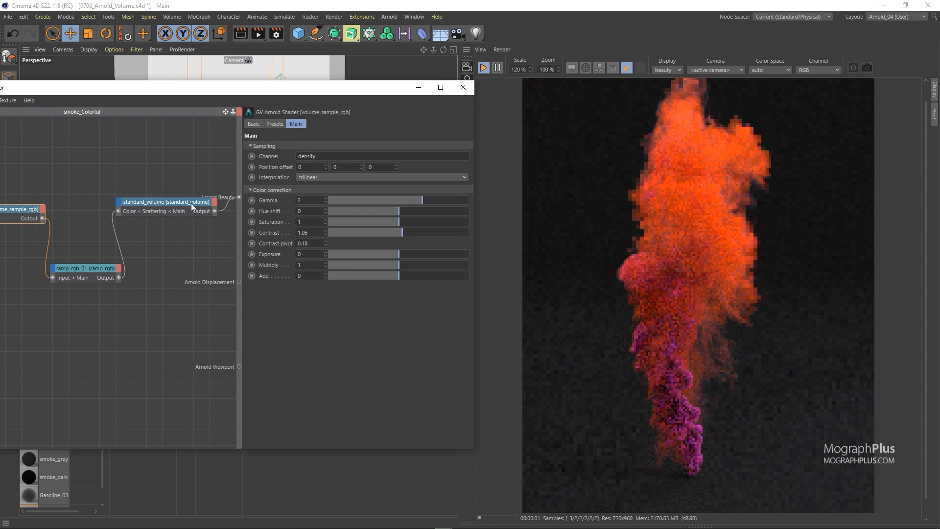
text(1.4)
key(Return)
Draw a render region around the lower part of the smoke and close the shader network editor
drag(607, 324, 744, 491)
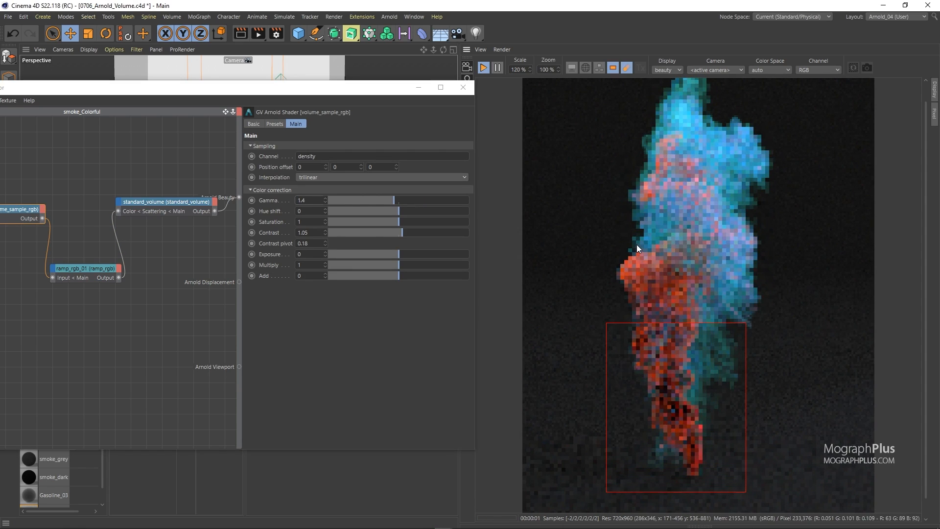
click(463, 87)
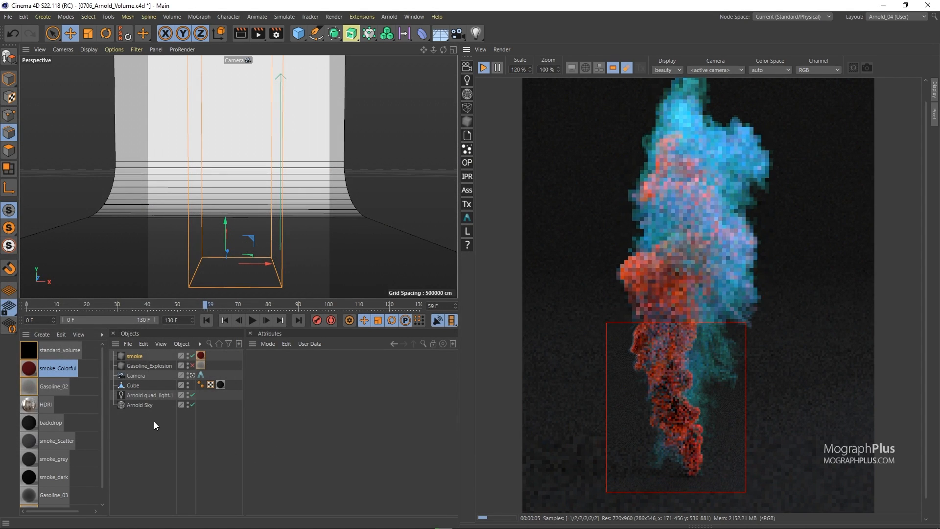
Set the Arnold Sky's Volume samples to 5
click(142, 404)
scroll(294, 441, down, 2)
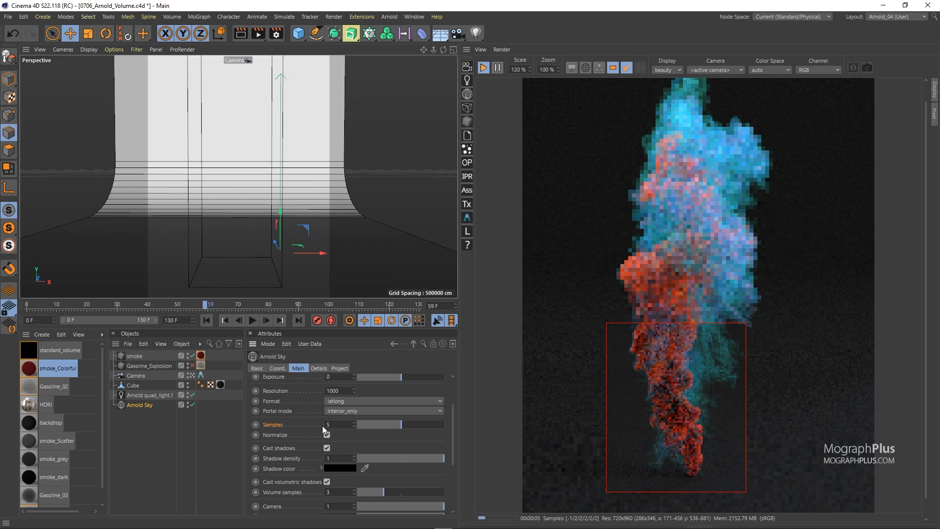
key(Return)
click(332, 491)
text(5)
key(Return)
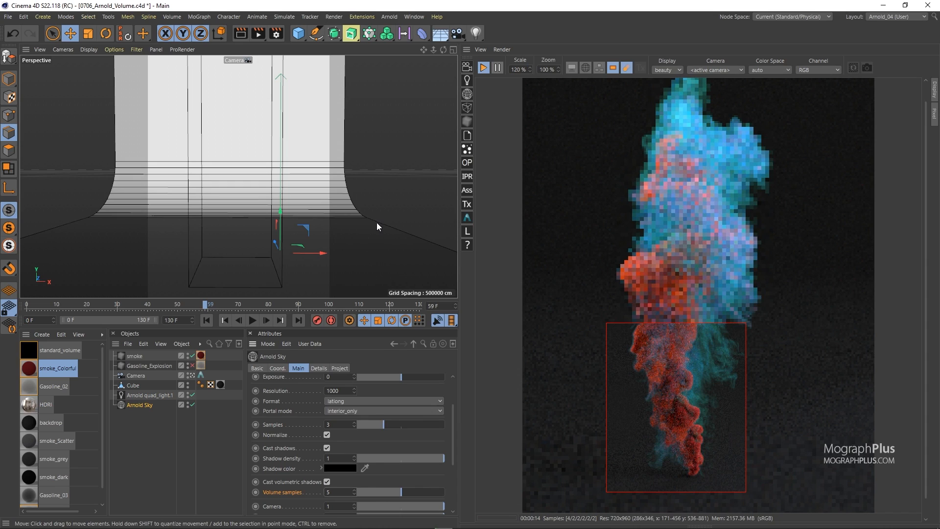
Stop the interactive render and turn off the render region
click(483, 68)
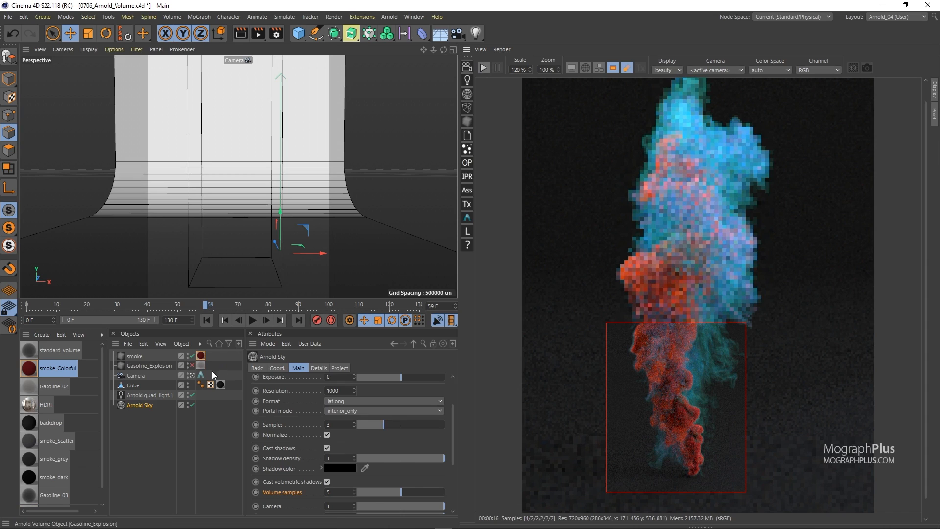
click(612, 68)
Add a torus, move it up in front of the backdrop, and rotate it into a tilted pose
drag(298, 33, 328, 91)
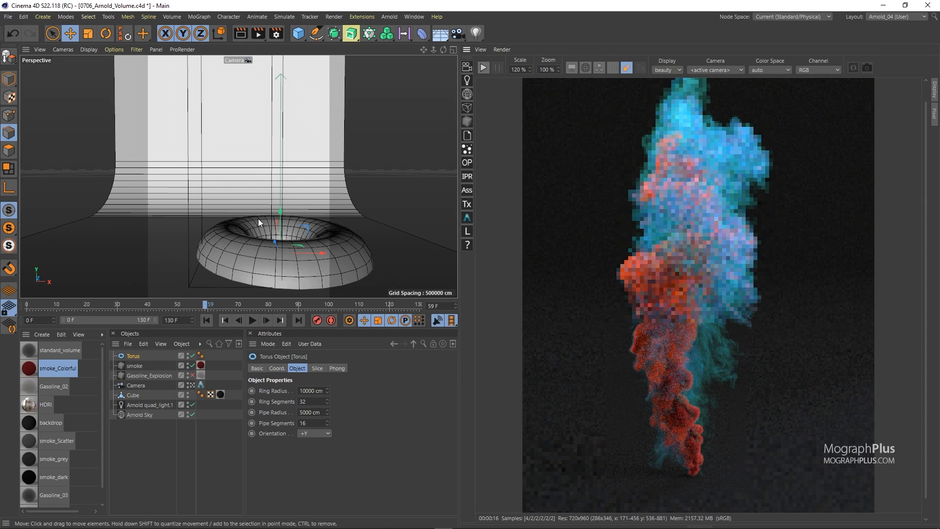
drag(281, 211, 284, 137)
drag(314, 172, 275, 169)
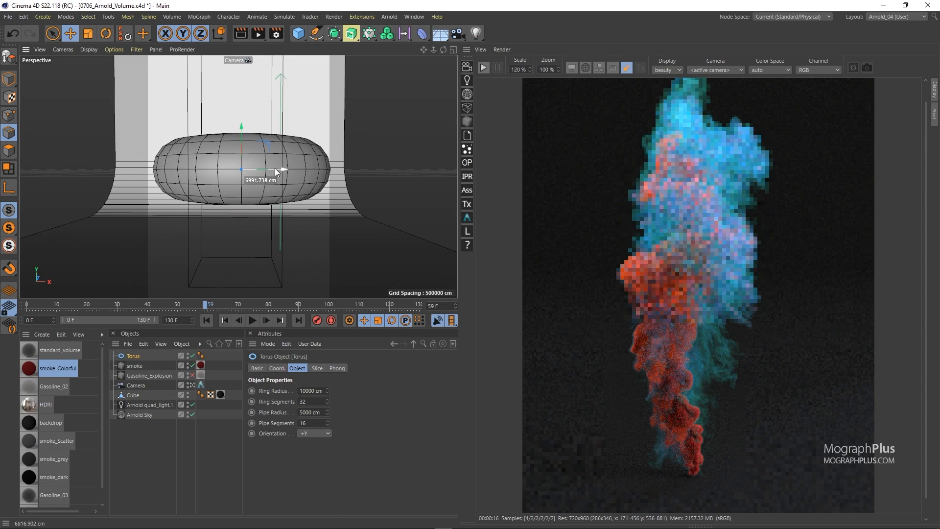
click(106, 34)
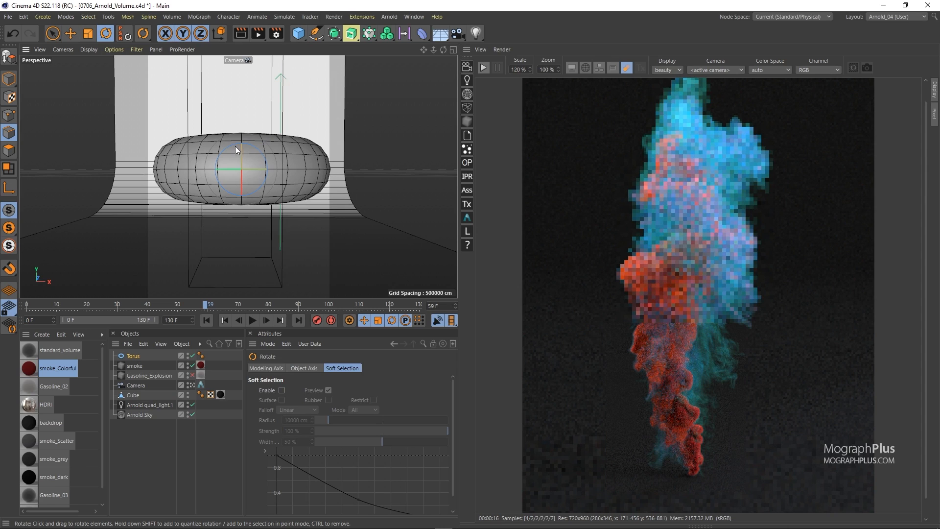
drag(242, 191, 268, 168)
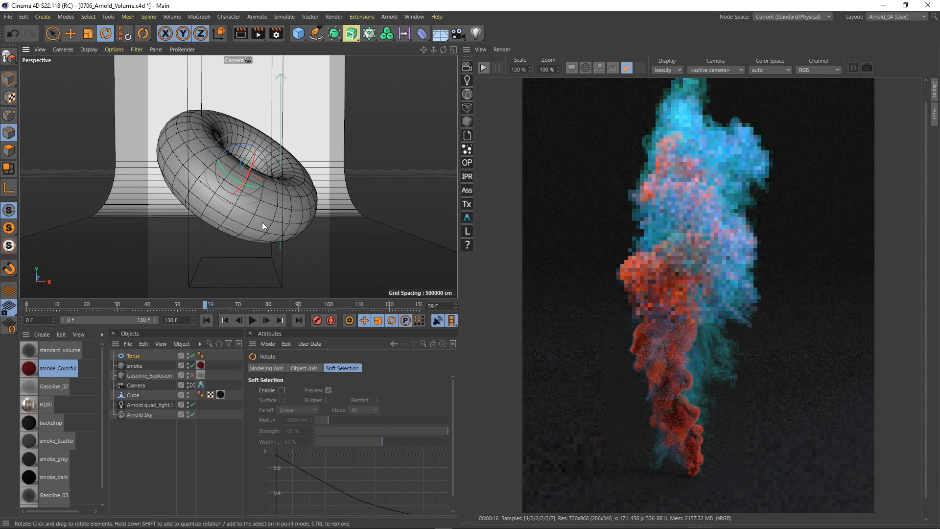
Add an Arnold Mesh Volume tag to the torus and restart the interactive render
right_click(135, 363)
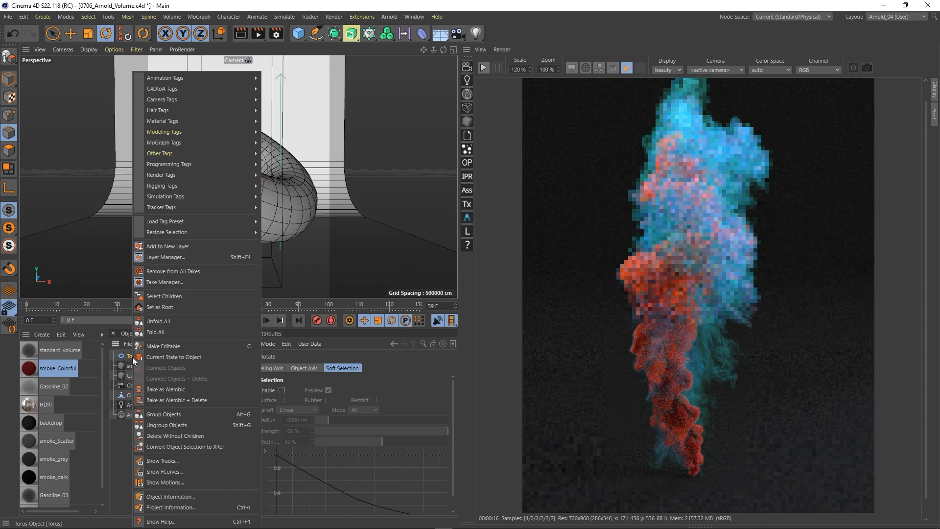
mouse_move(180, 90)
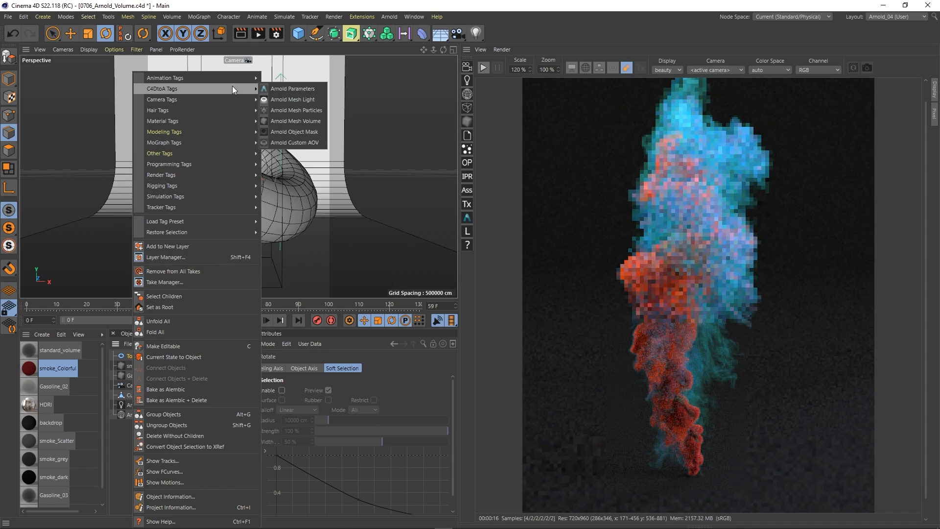
click(311, 122)
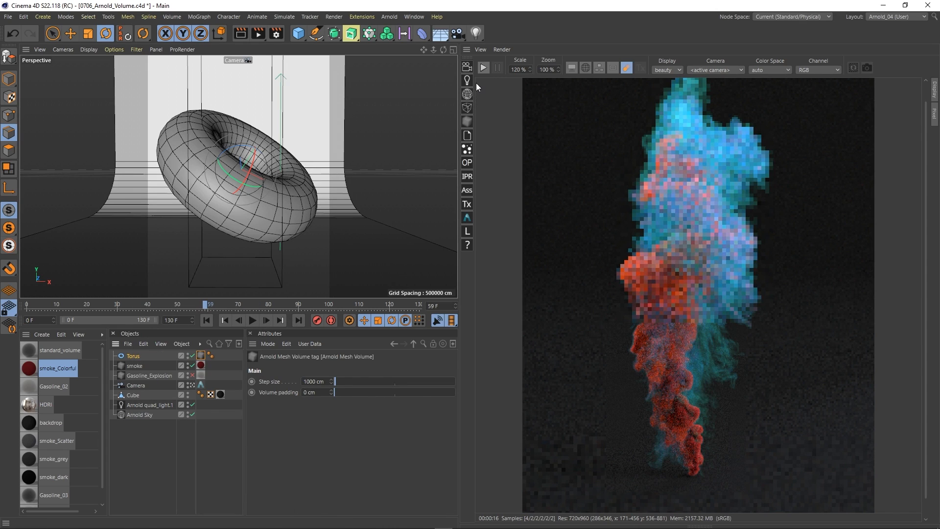
click(481, 68)
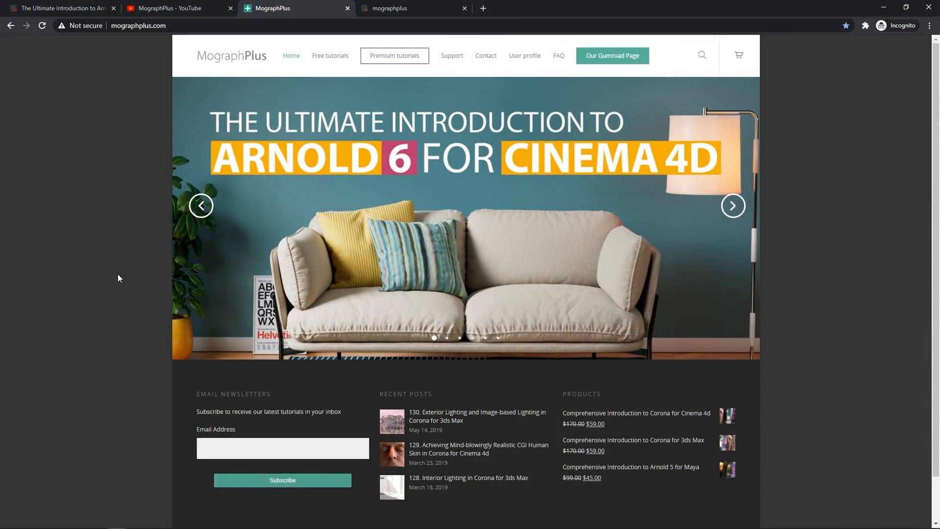
Browse the MographPlus website slideshow and the mographplus Gumroad product listing
click(728, 208)
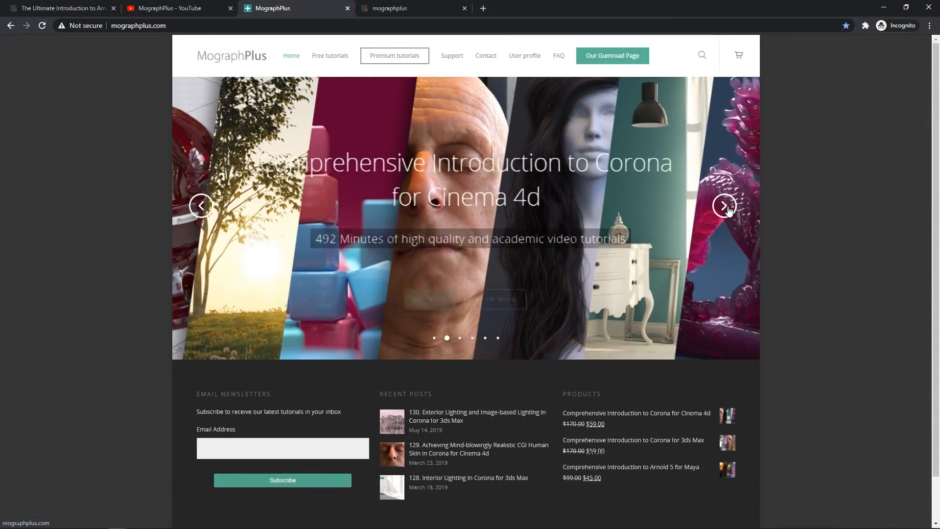
click(728, 207)
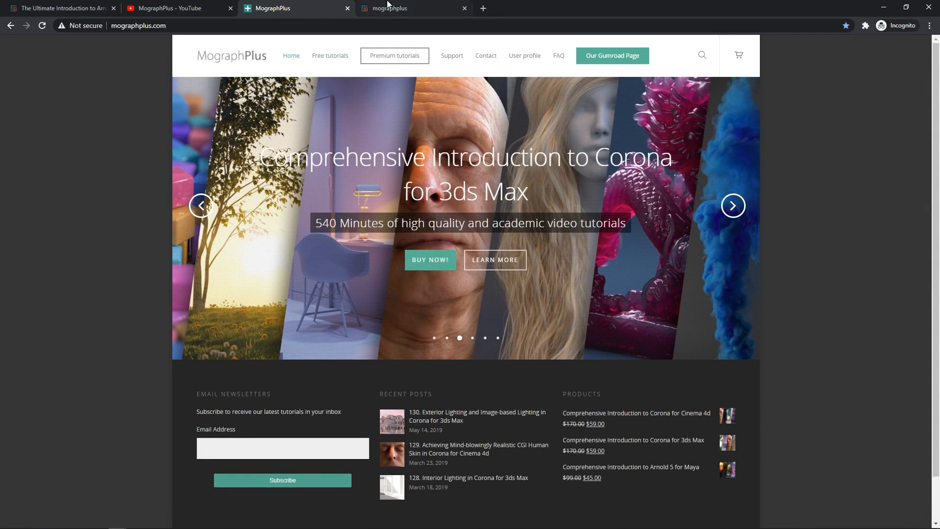
click(388, 6)
scroll(86, 269, down, 2)
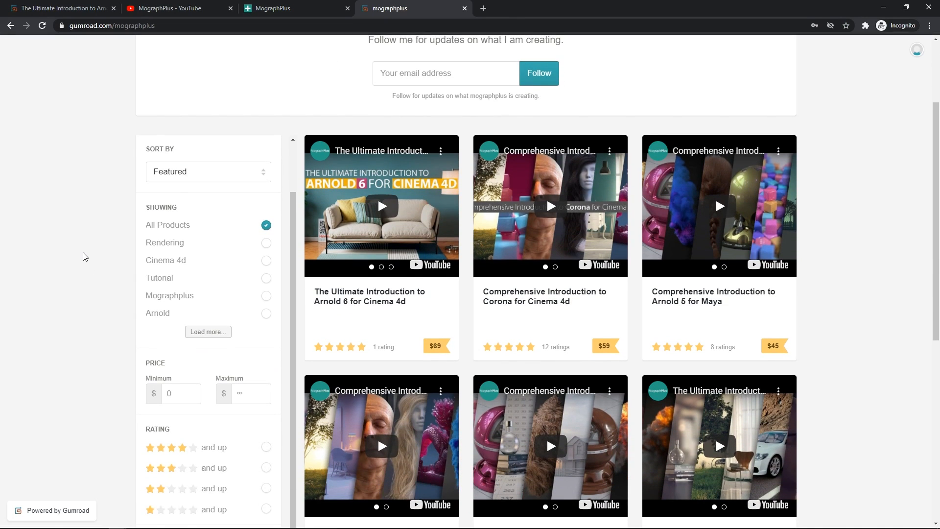
scroll(85, 257, down, 2)
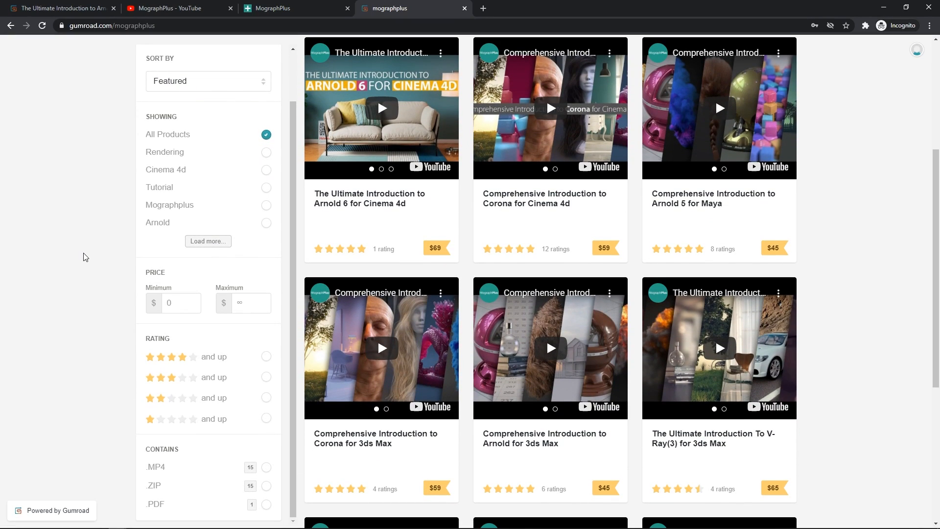
scroll(85, 257, up, 4)
scroll(86, 254, up, 1)
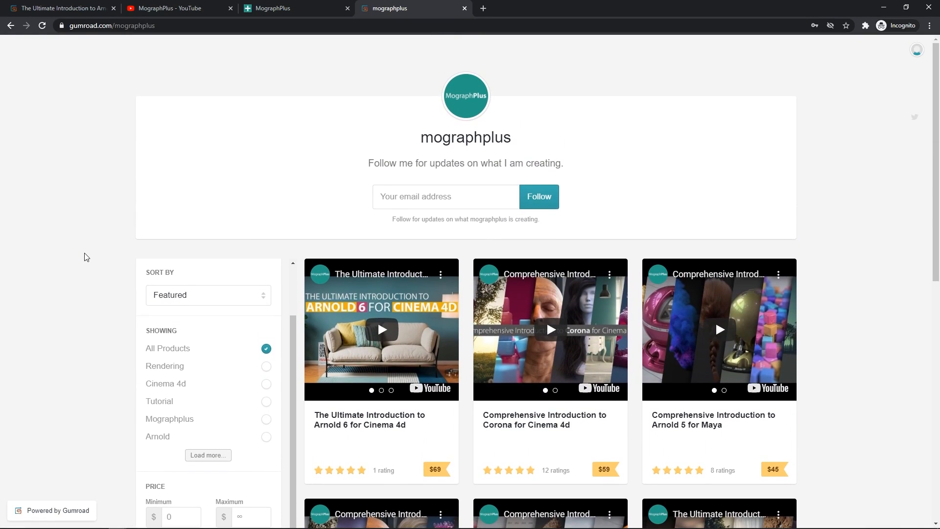